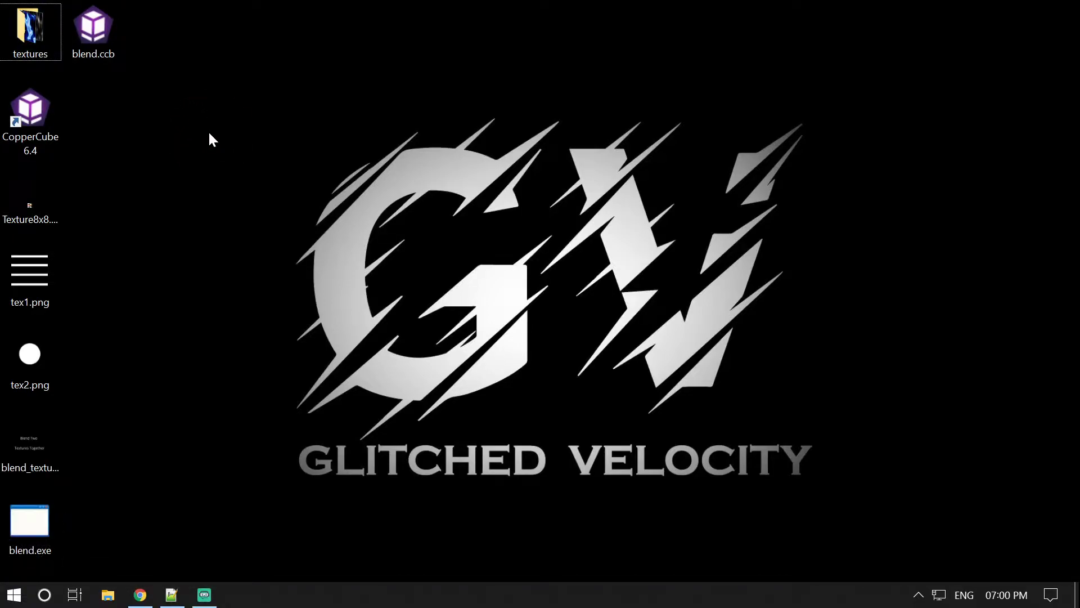
- Open blend.ccb from the desktop in CopperCube 6.4
double_click(100, 59)
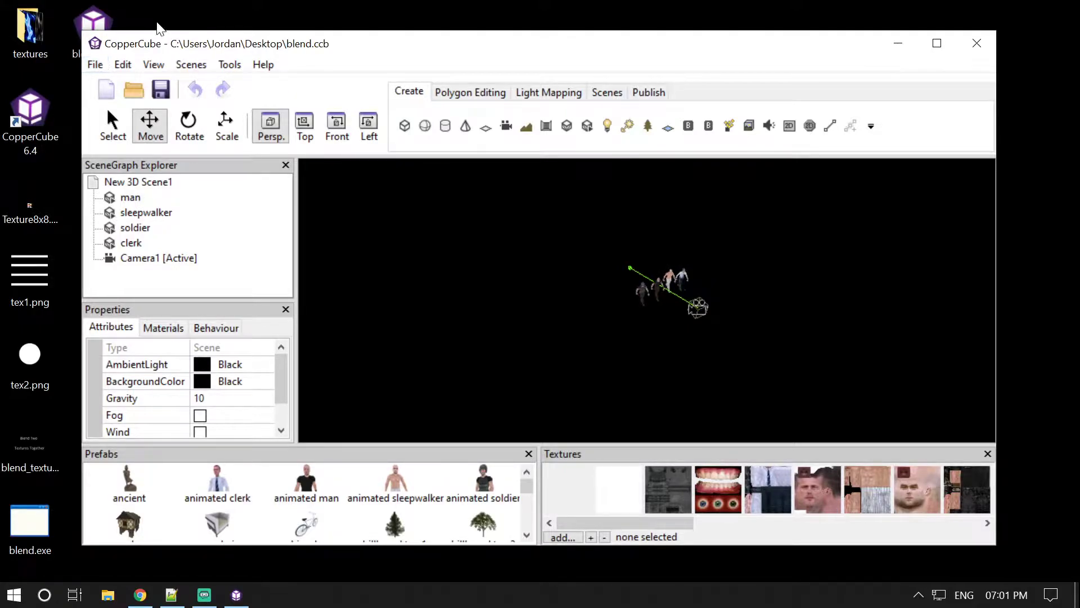
- Browse Neophyte.cf's Assets page to the Blend Two Textures Together shader, then minimize Chrome
left_click(141, 594)
scroll(338, 304, "up", 2)
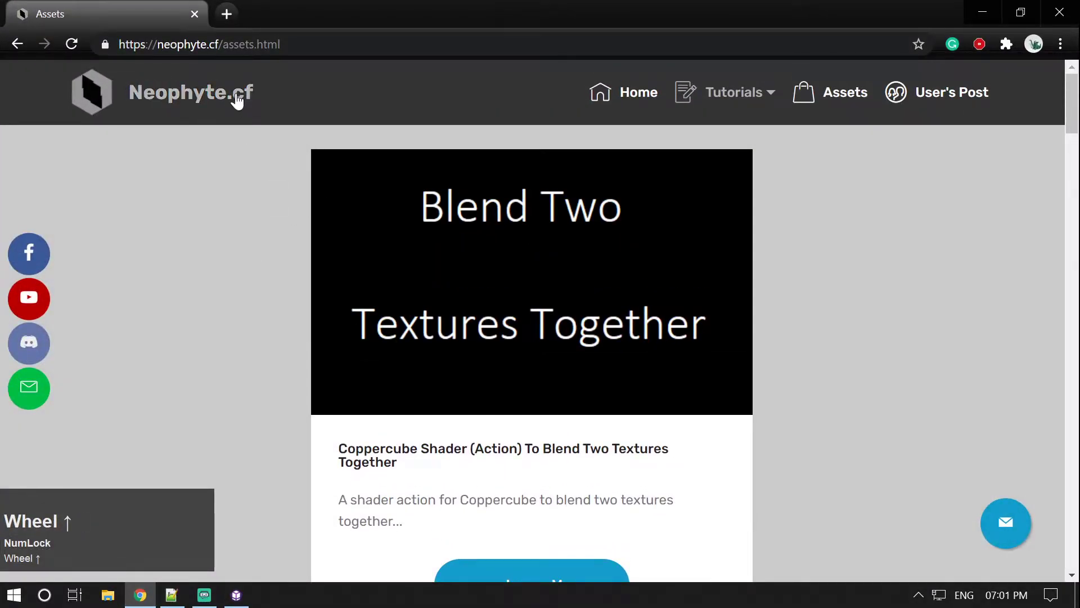
scroll(374, 329, "down", 5)
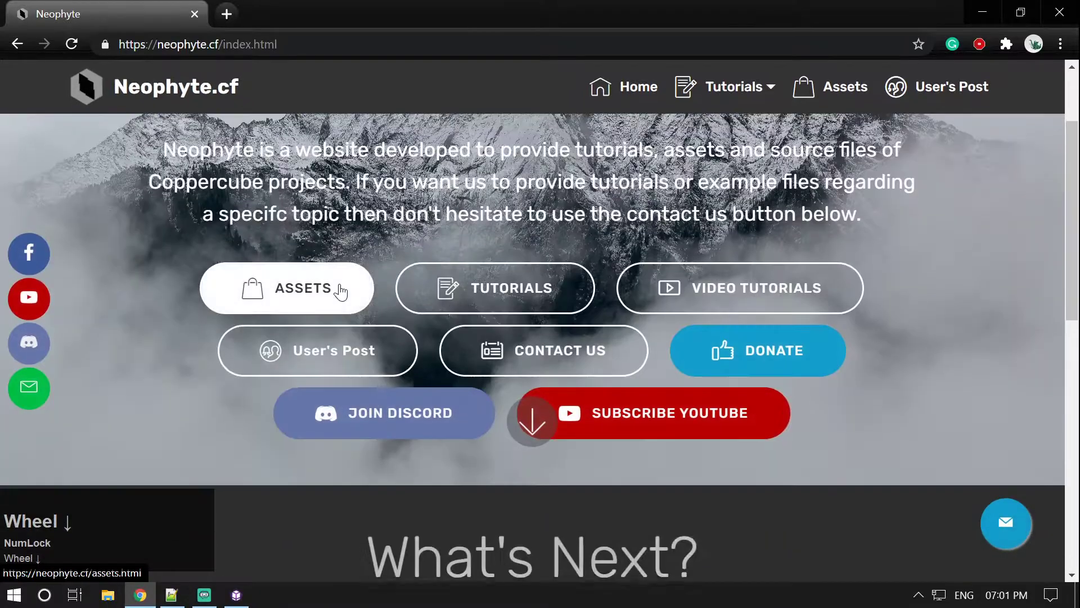
left_click(282, 295)
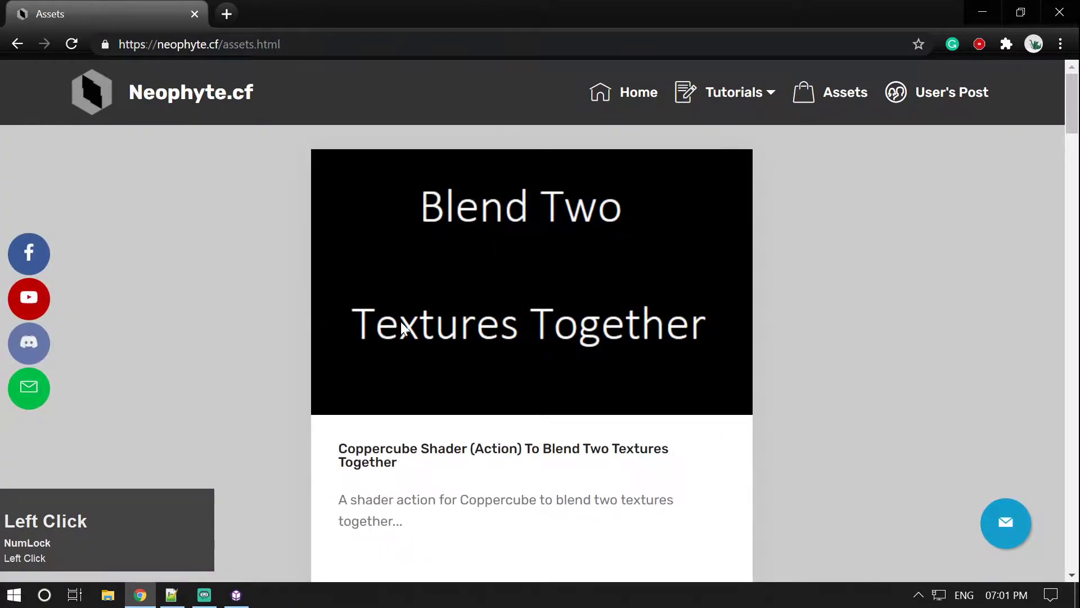
scroll(506, 328, "down", 4)
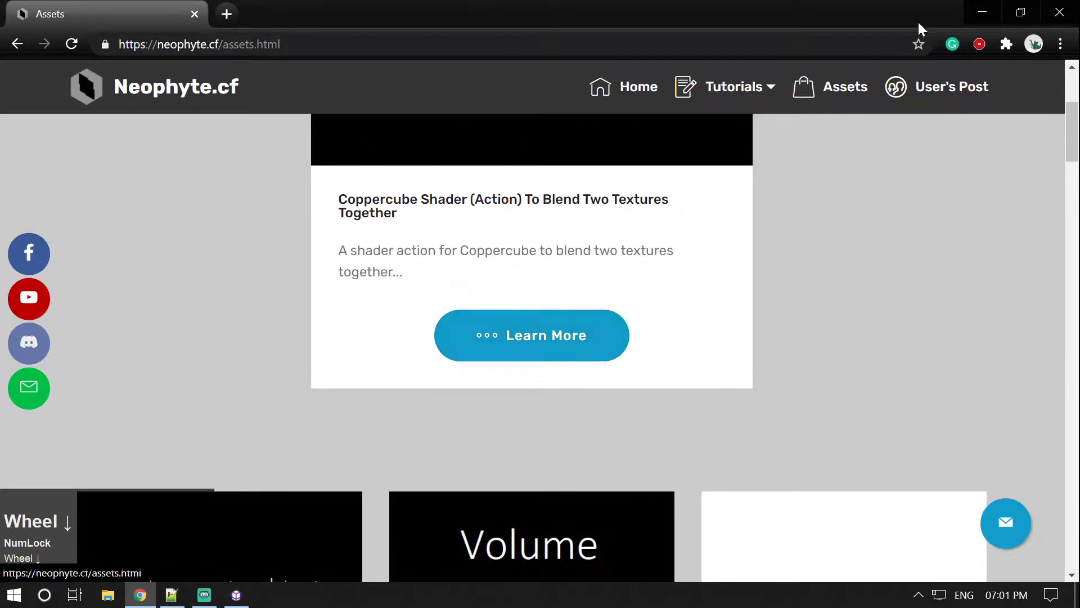
left_click(978, 10)
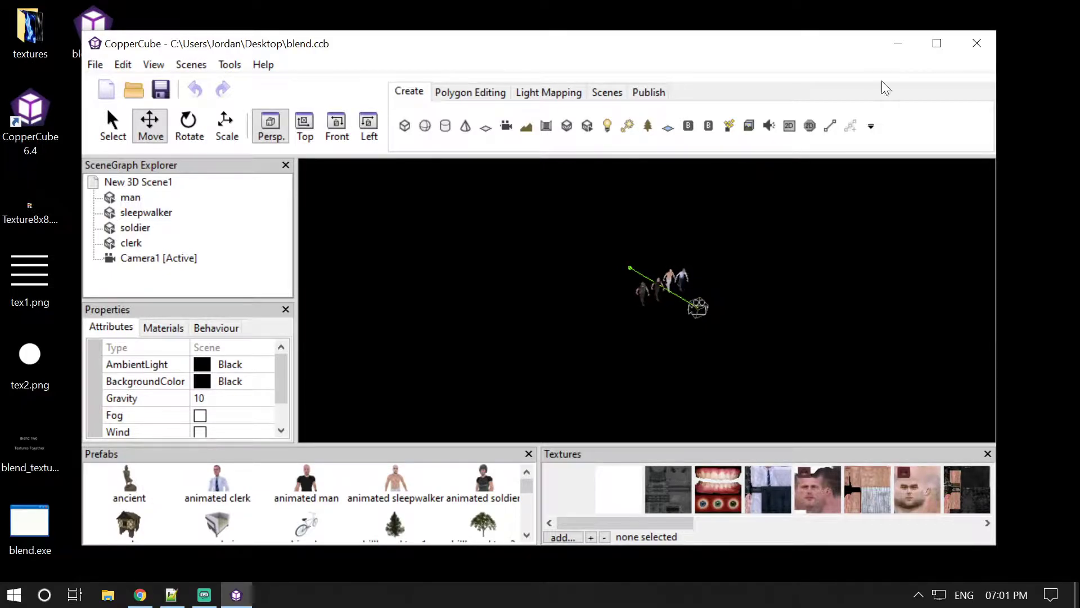
- Maximize the CopperCube window and select the soldier character to list its attributes
left_click(937, 43)
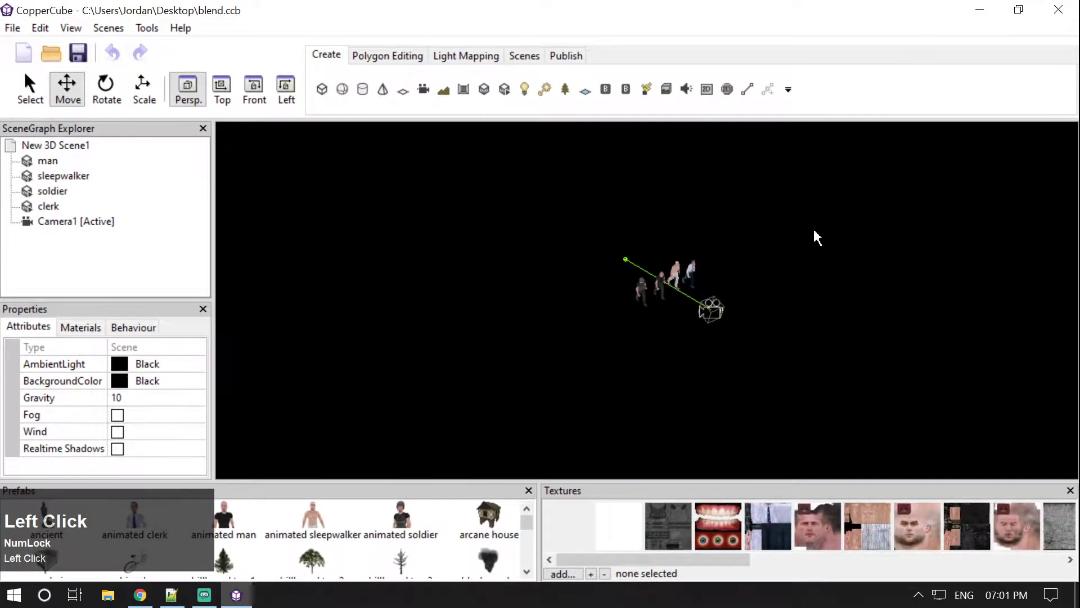
scroll(817, 237, "up", 5)
left_click_drag(807, 221, 770, 230)
scroll(850, 228, "up", 8)
scroll(685, 220, "down", 5)
scroll(727, 211, "up", 5)
scroll(781, 203, "down", 5)
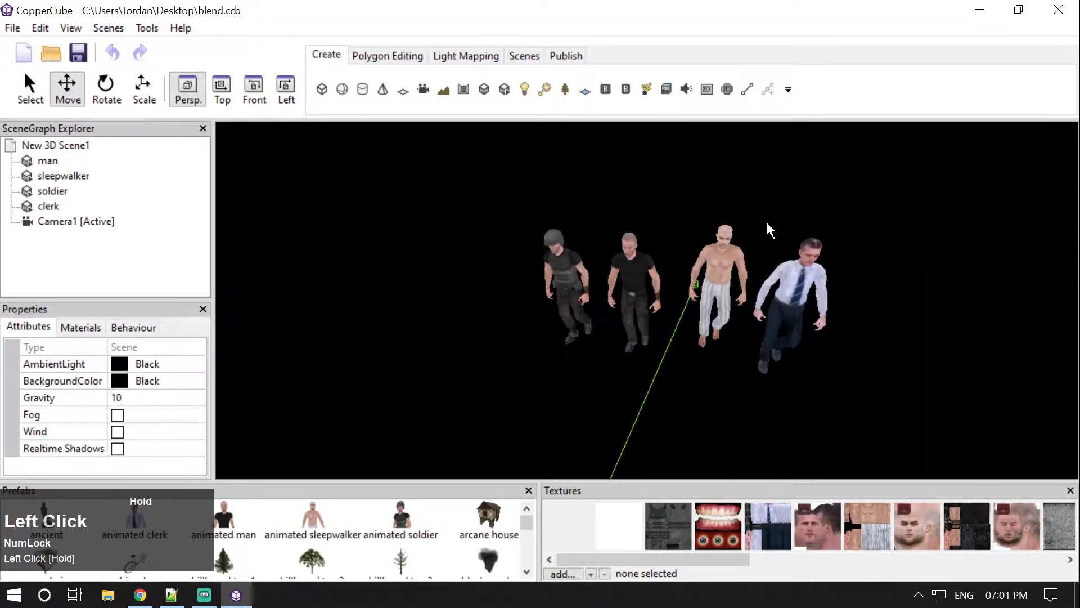
left_click(575, 275)
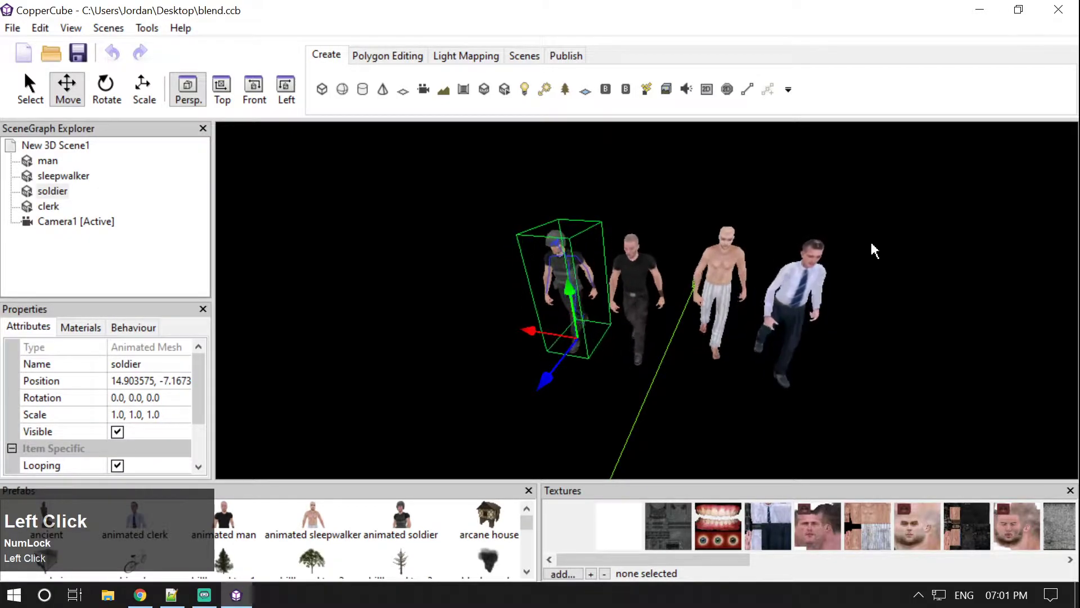
scroll(518, 262, "down", 2)
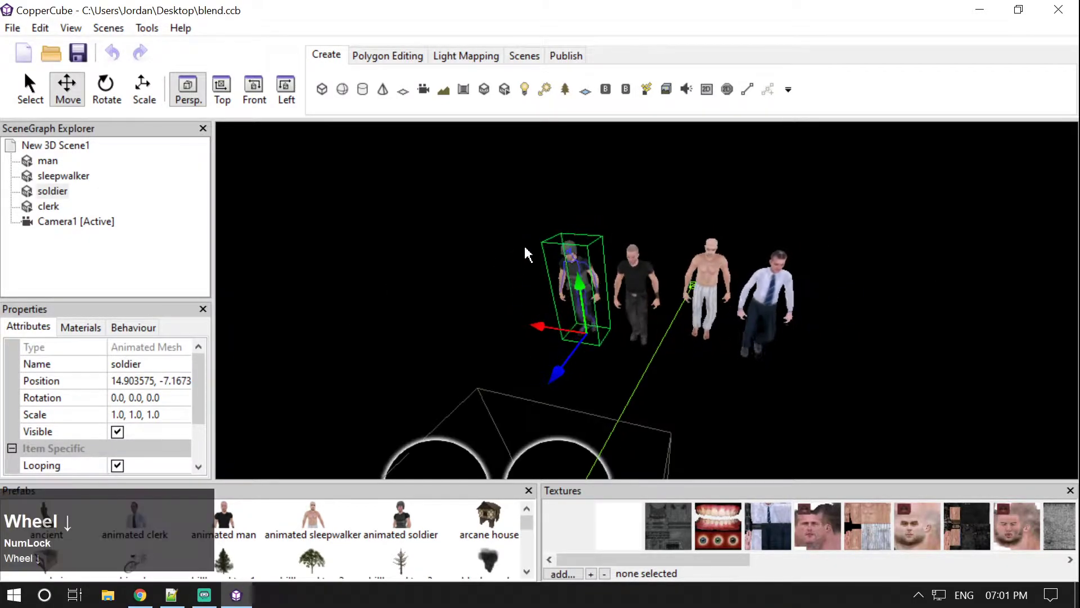
scroll(525, 247, "up", 3)
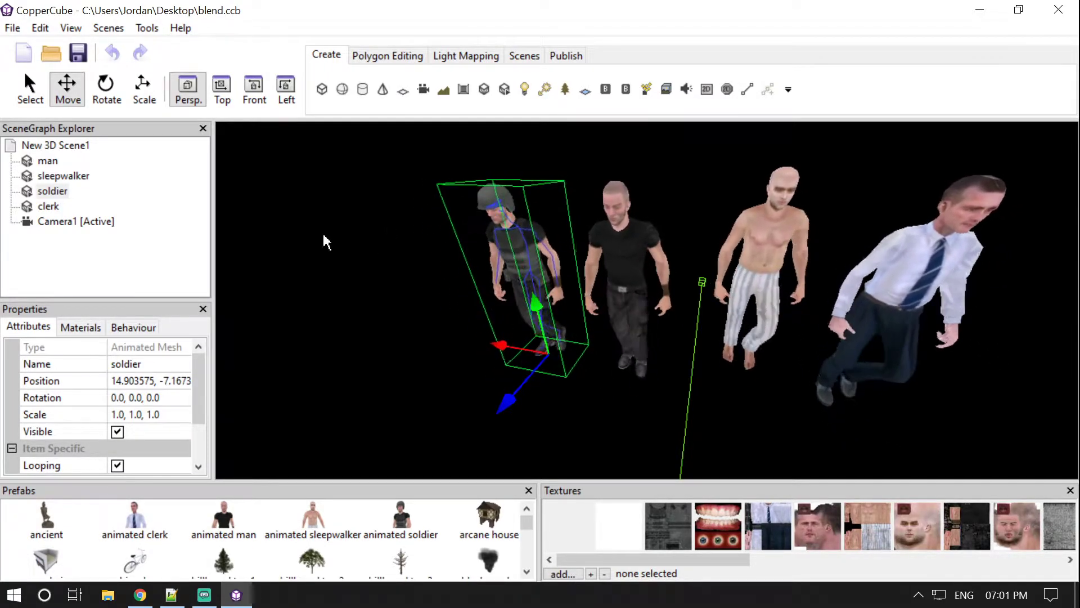
- Open the action editor for the soldier's key-press behaviour
left_click(116, 326)
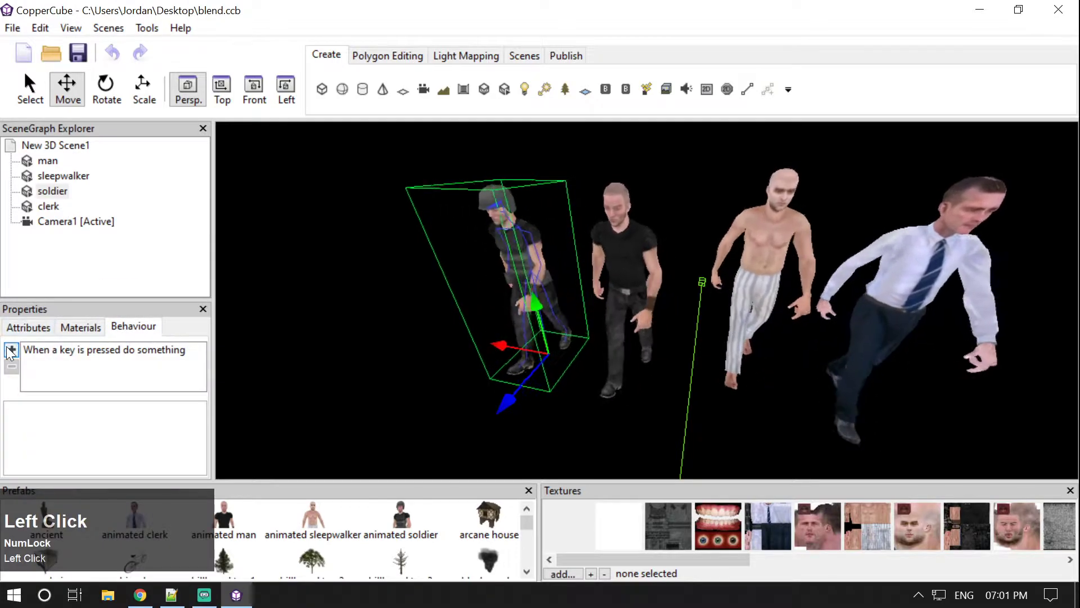
left_click(39, 349)
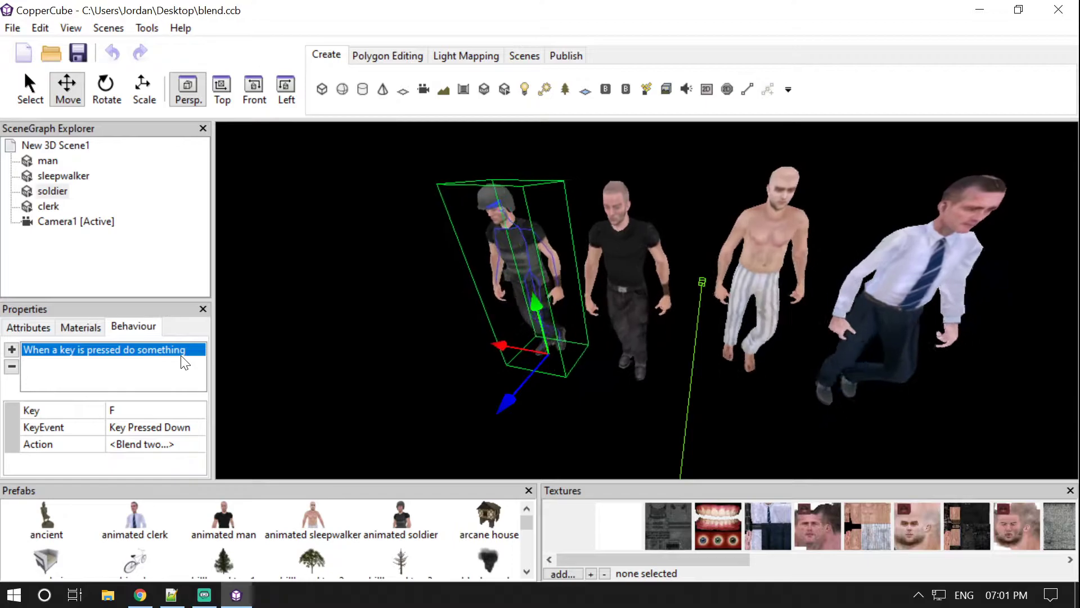
left_click(192, 443)
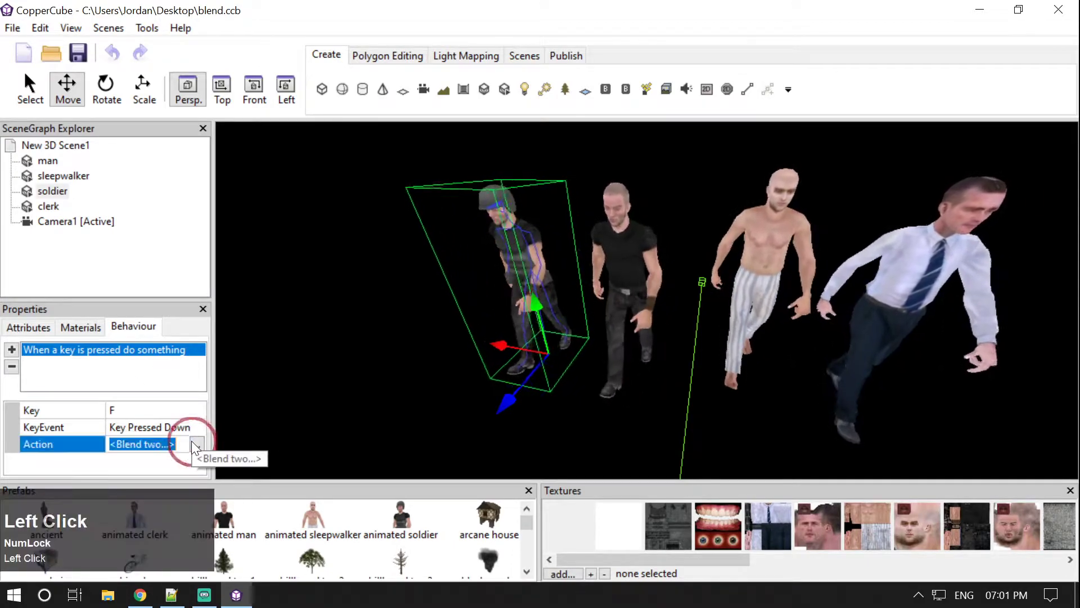
left_click(194, 444)
- Add the Blend two textures together action with Change_Which_Material set to 1
left_click(22, 336)
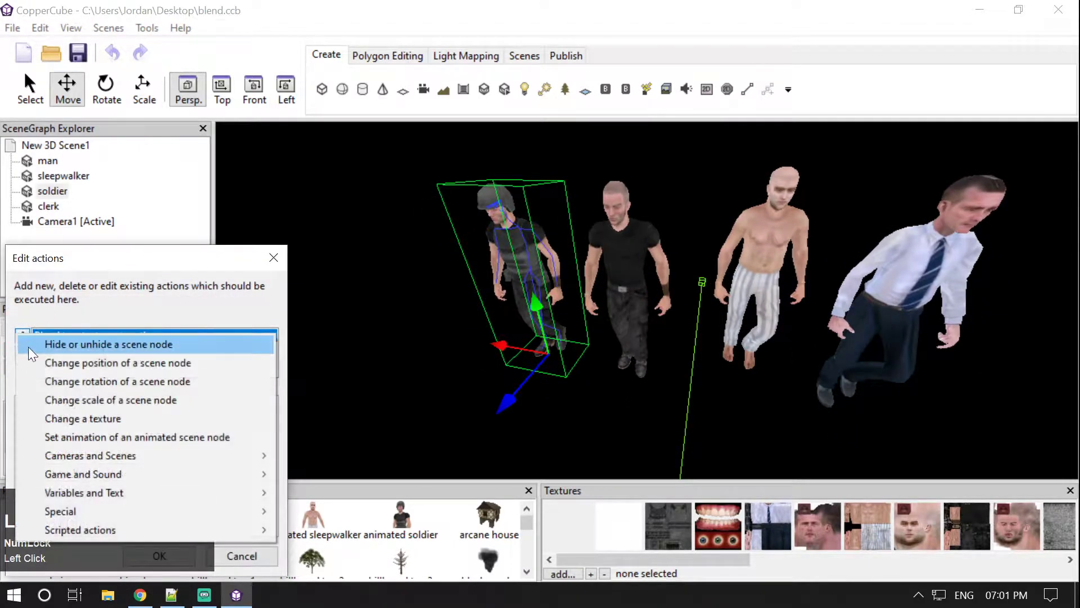
mouse_move(143, 537)
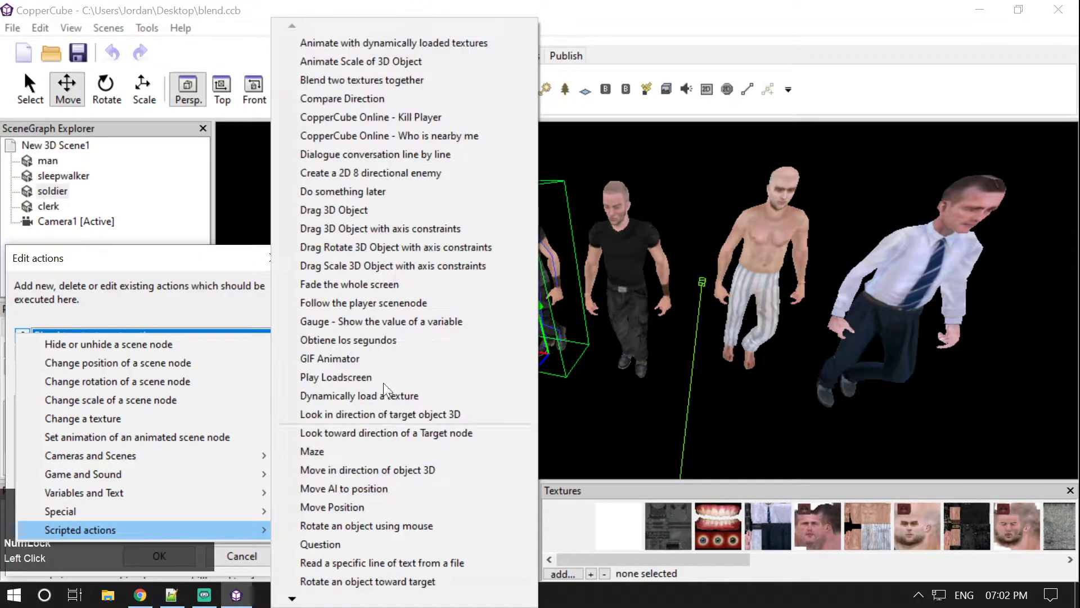
left_click(383, 83)
left_click_drag(208, 256, 780, 141)
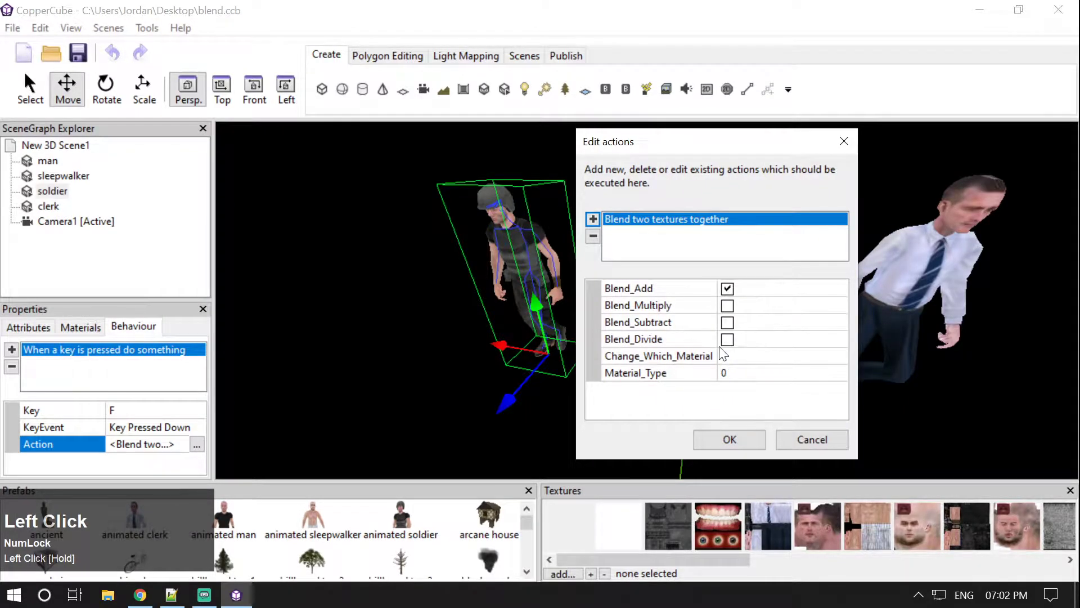
type("1")
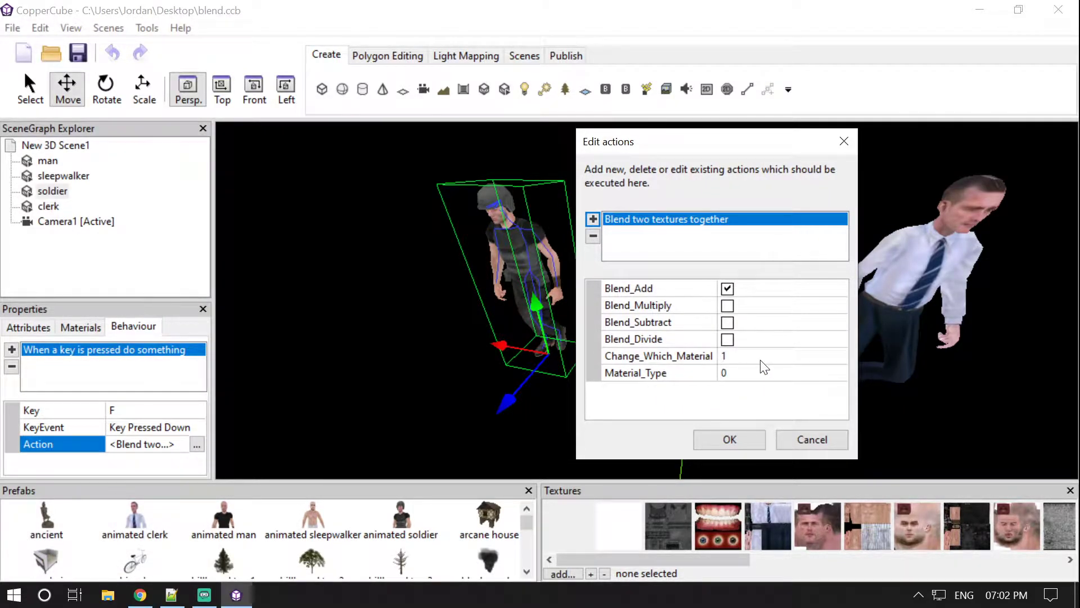
left_click_drag(725, 146, 419, 174)
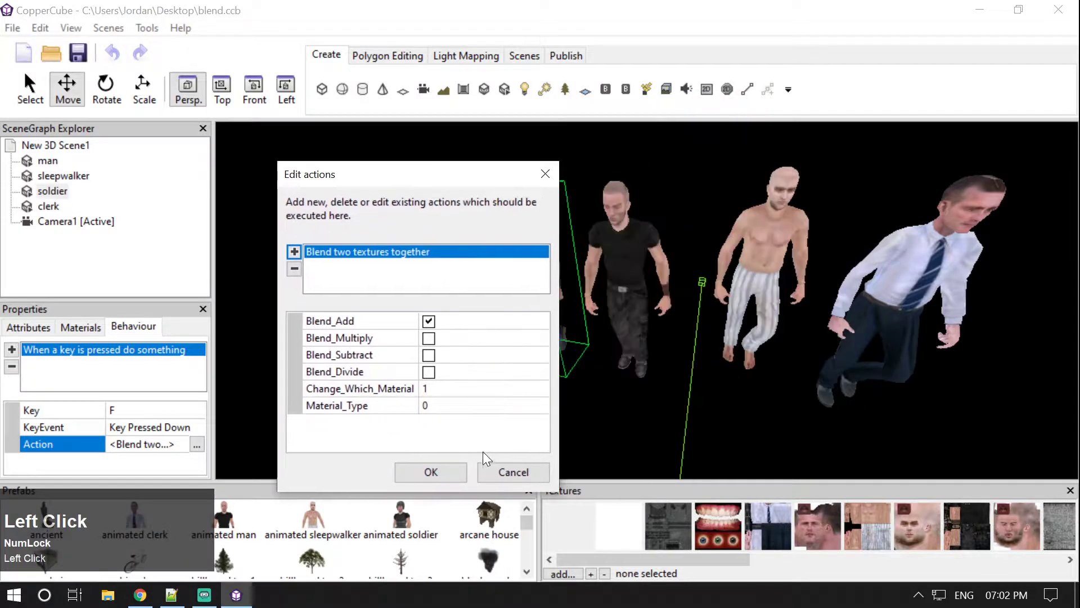
left_click(430, 472)
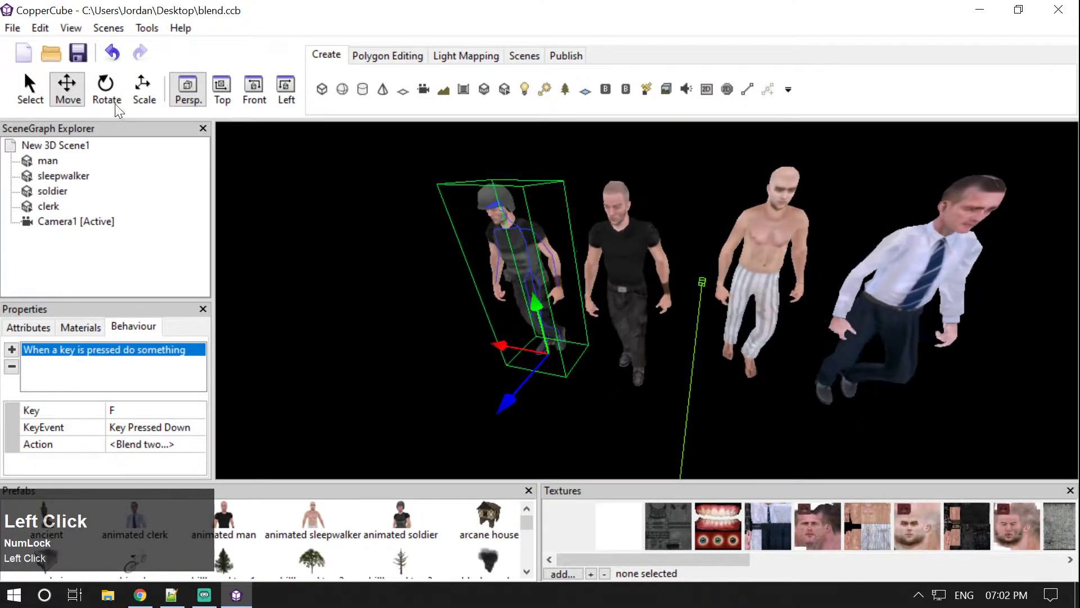
- Show the irrEdit - Irrlicht Properties panel on the soldier's Materials tab
left_click(76, 26)
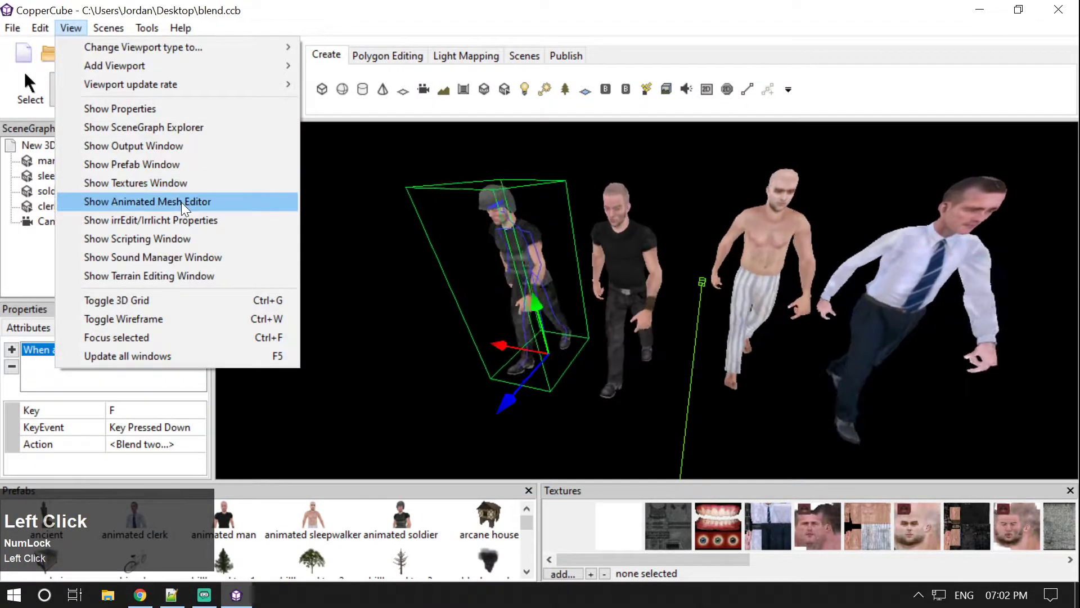
left_click(184, 221)
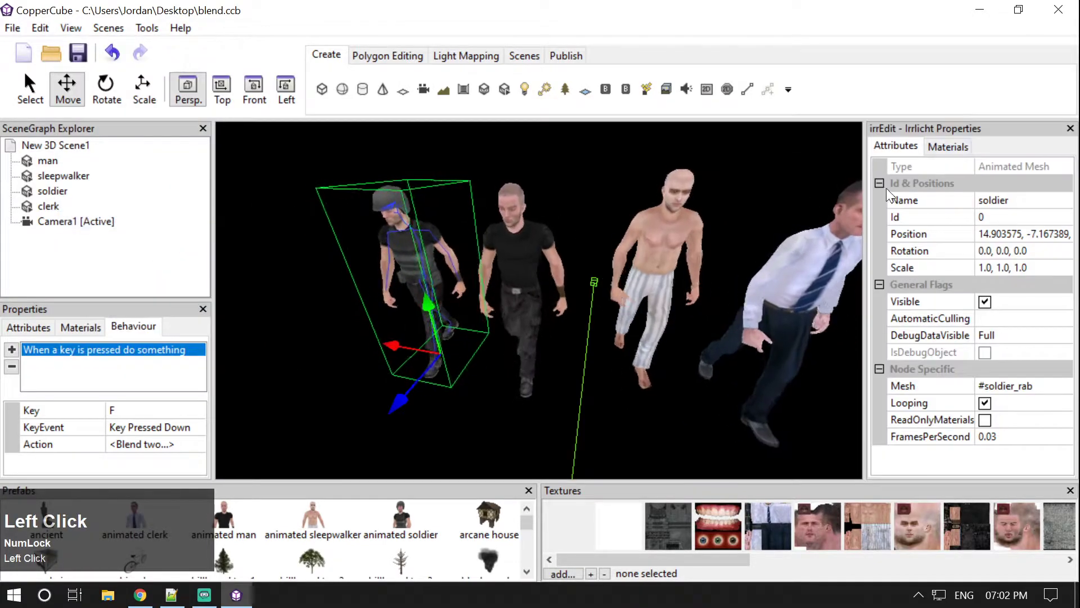
left_click(954, 145)
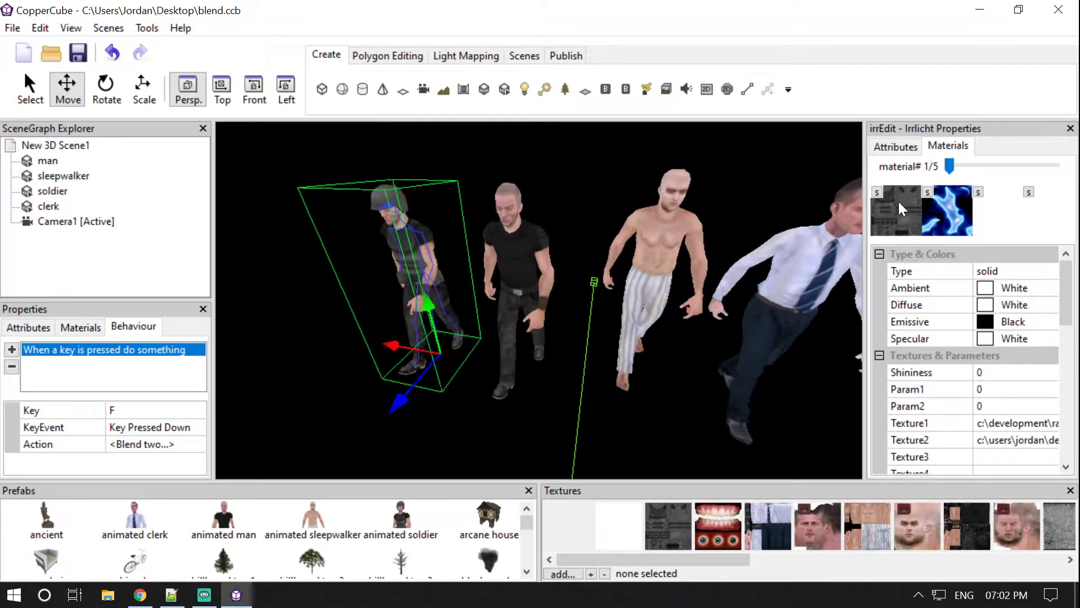
- Step the material slider through the soldier's first to fourth materials
scroll(381, 262, "up", 3)
left_click_drag(383, 268, 353, 222)
scroll(339, 251, "up", 3)
scroll(370, 229, "down", 3)
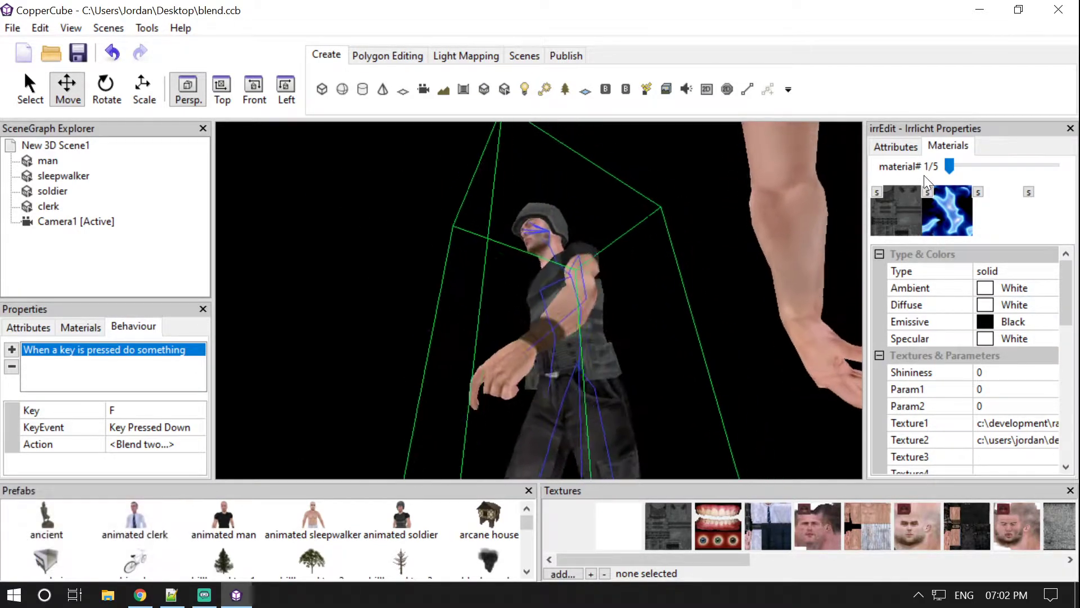
left_click_drag(951, 163, 975, 167)
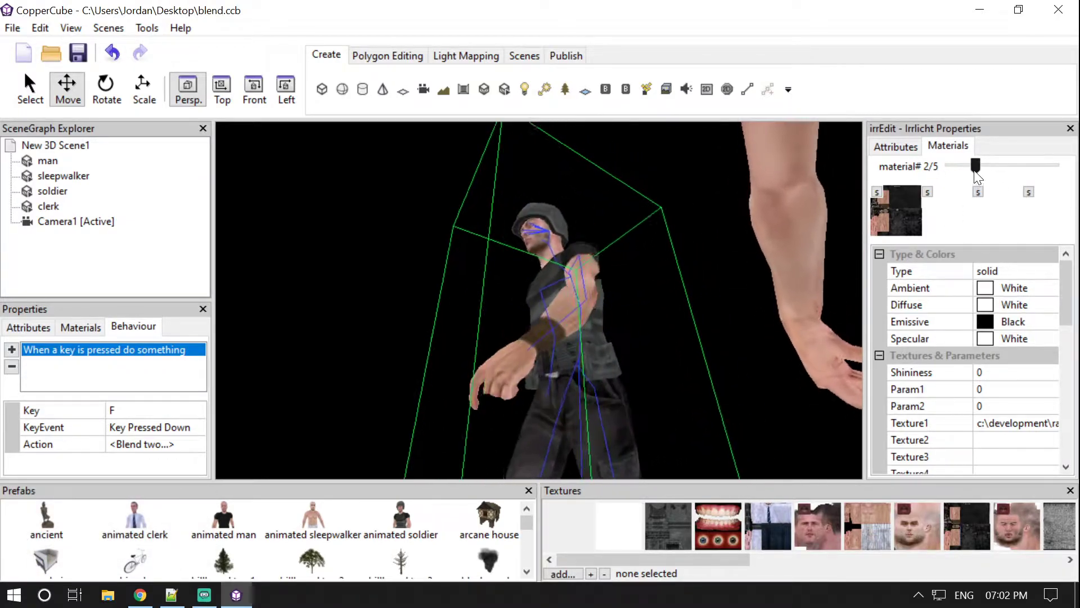
left_click_drag(975, 169, 1002, 168)
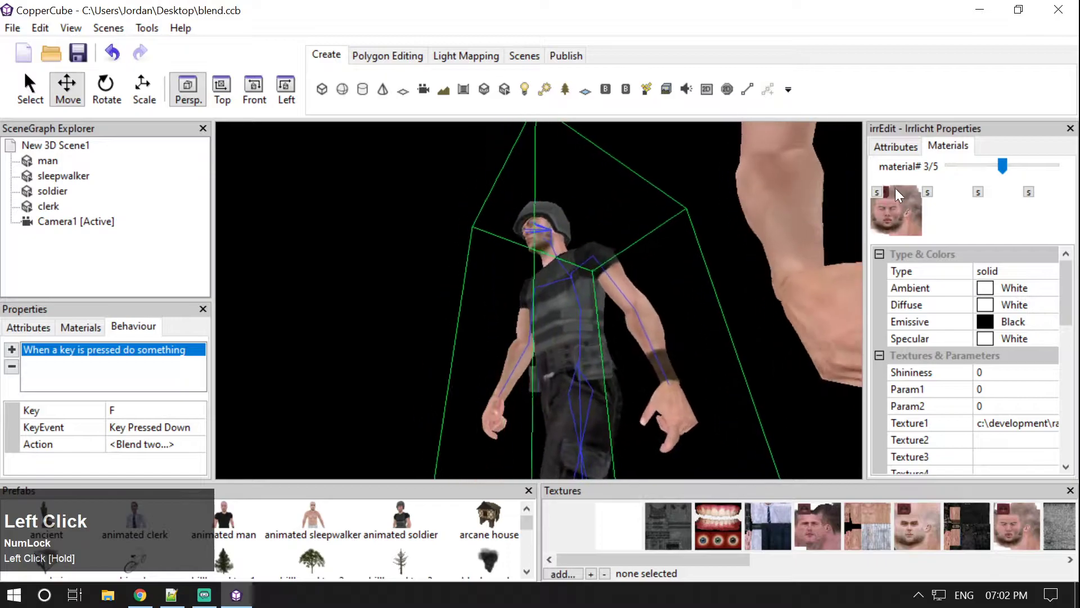
left_click_drag(1002, 166, 831, 171)
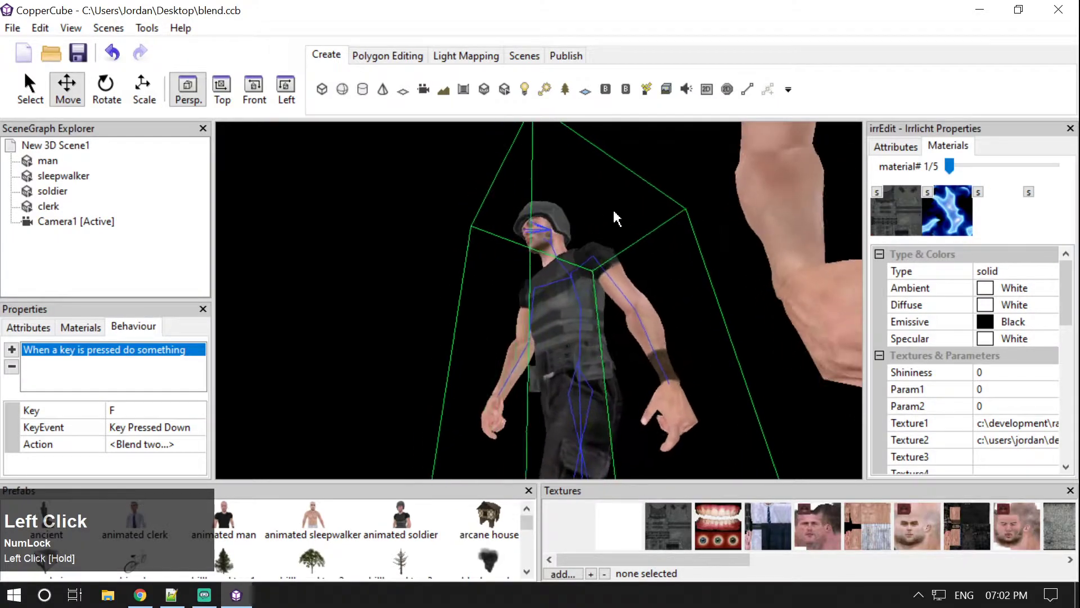
- Reopen the blend action's settings and check Material_Type 0 with Blend_Add on
scroll(601, 214, "up", 5)
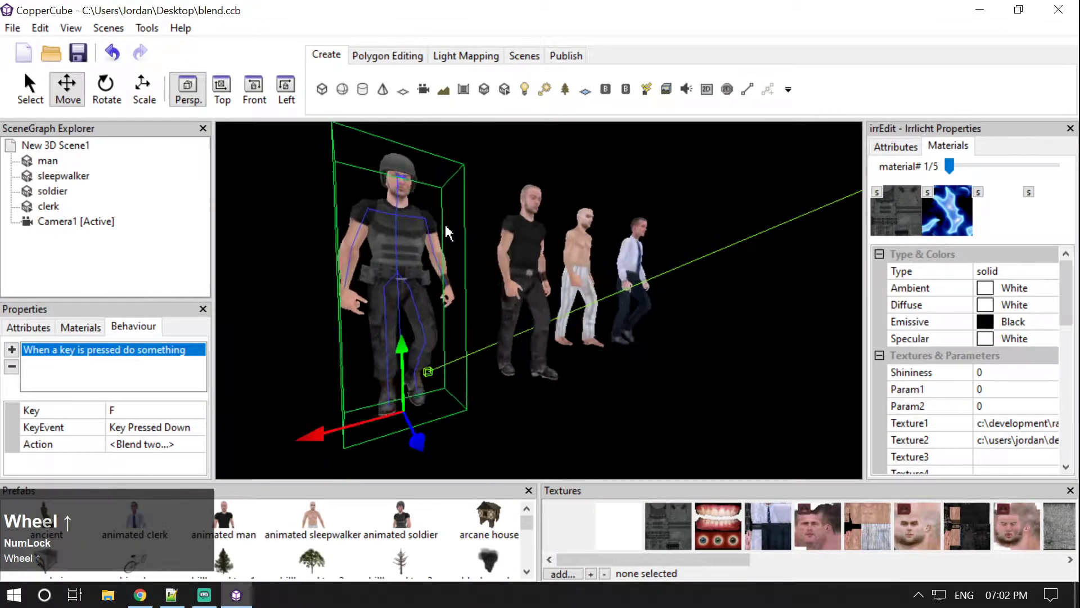
left_click(193, 444)
left_click(200, 444)
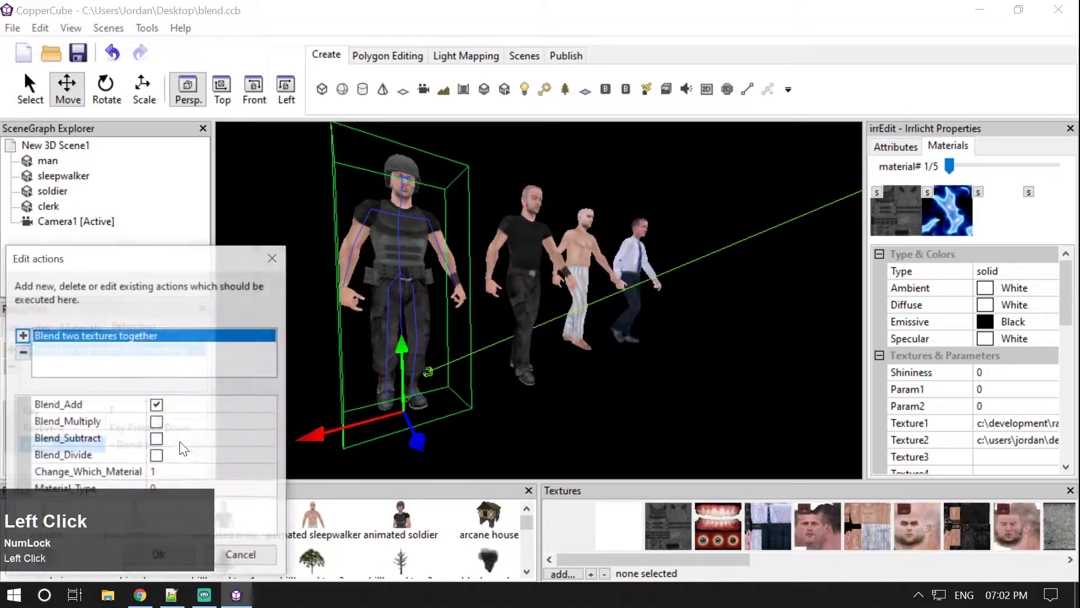
left_click_drag(147, 268, 691, 79)
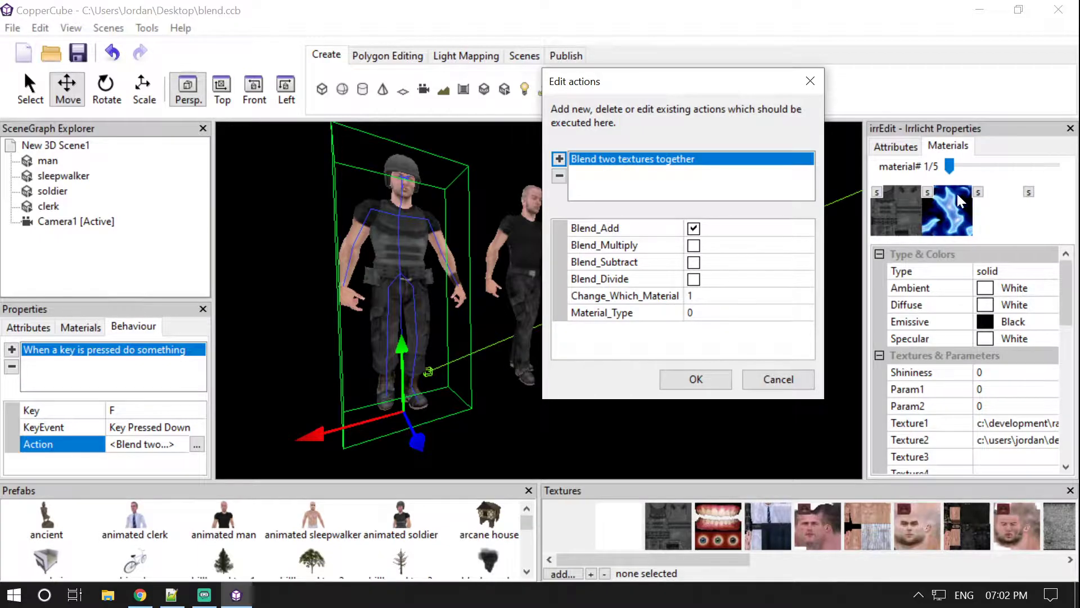
left_click_drag(756, 87, 637, 89)
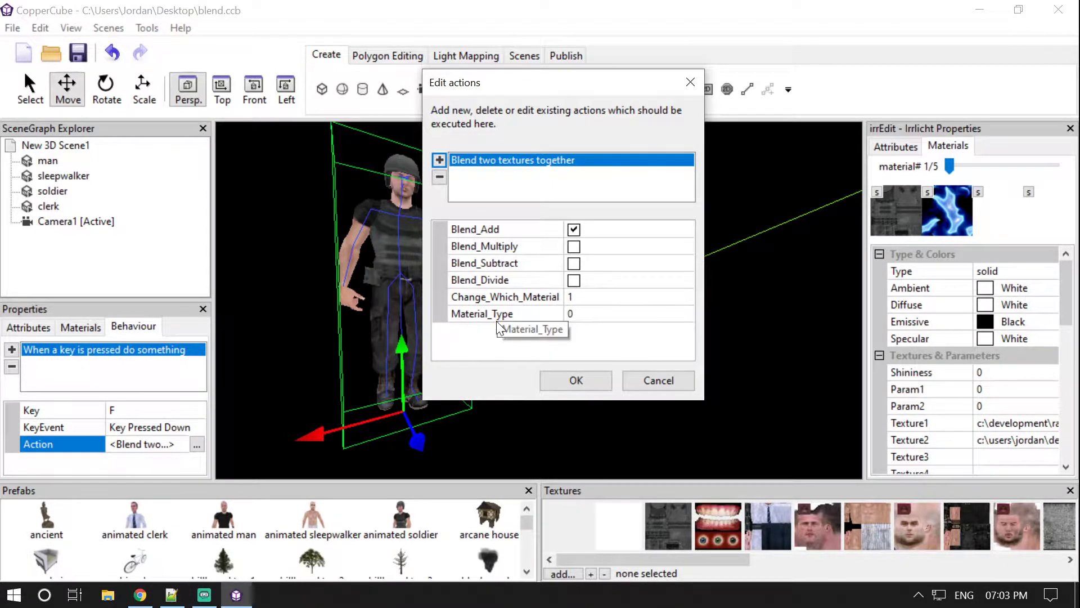
left_click(588, 316)
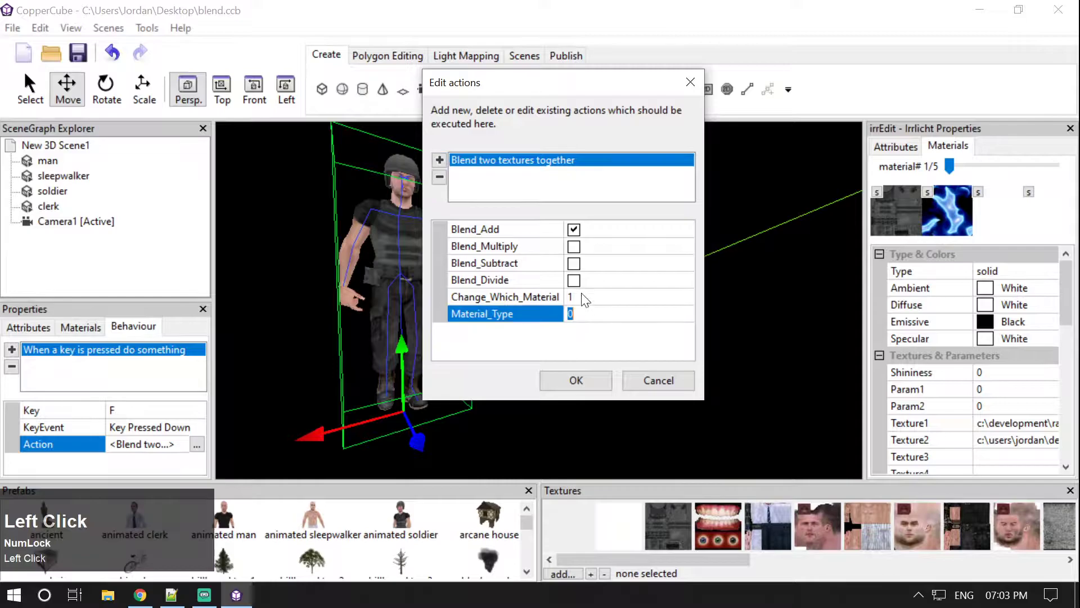
- Close the action settings and keep the soldier's material Type as solid
left_click(595, 378)
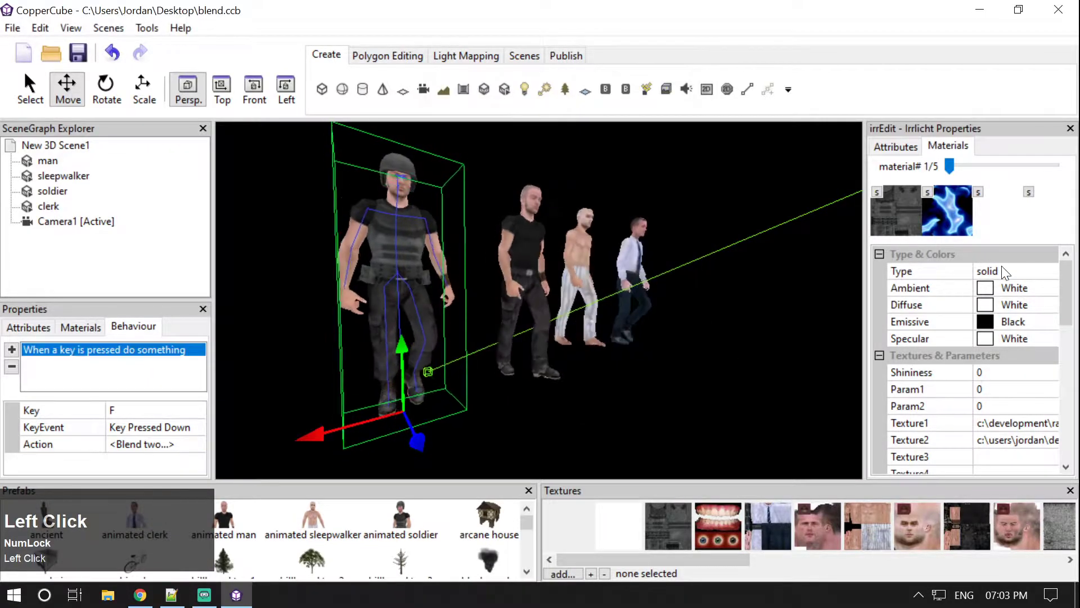
left_click(1026, 269)
left_click(1049, 271)
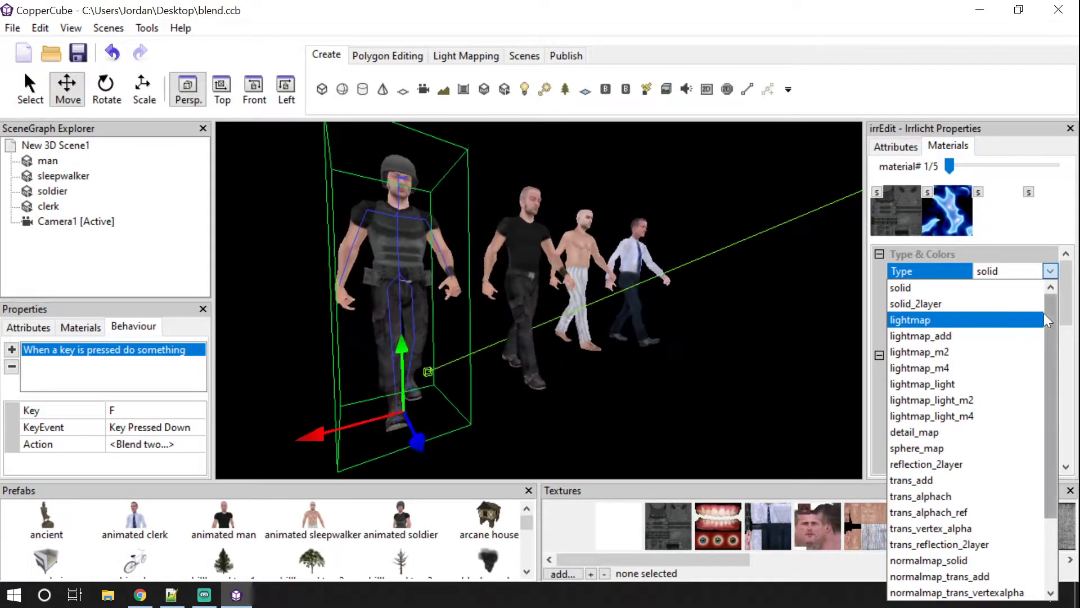
left_click_drag(1045, 313, 1051, 379)
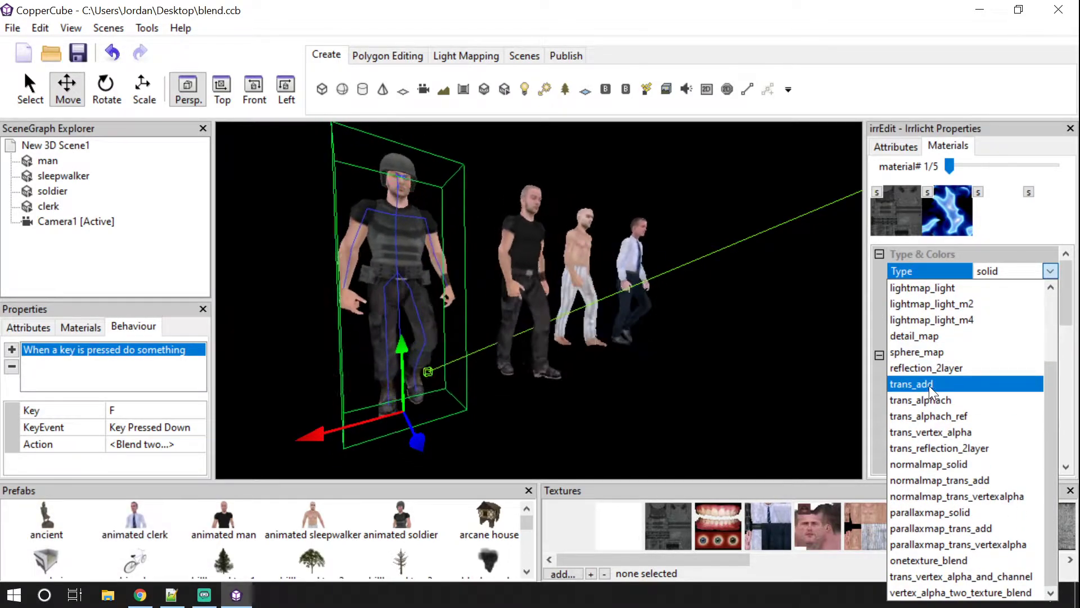
left_click(1026, 236)
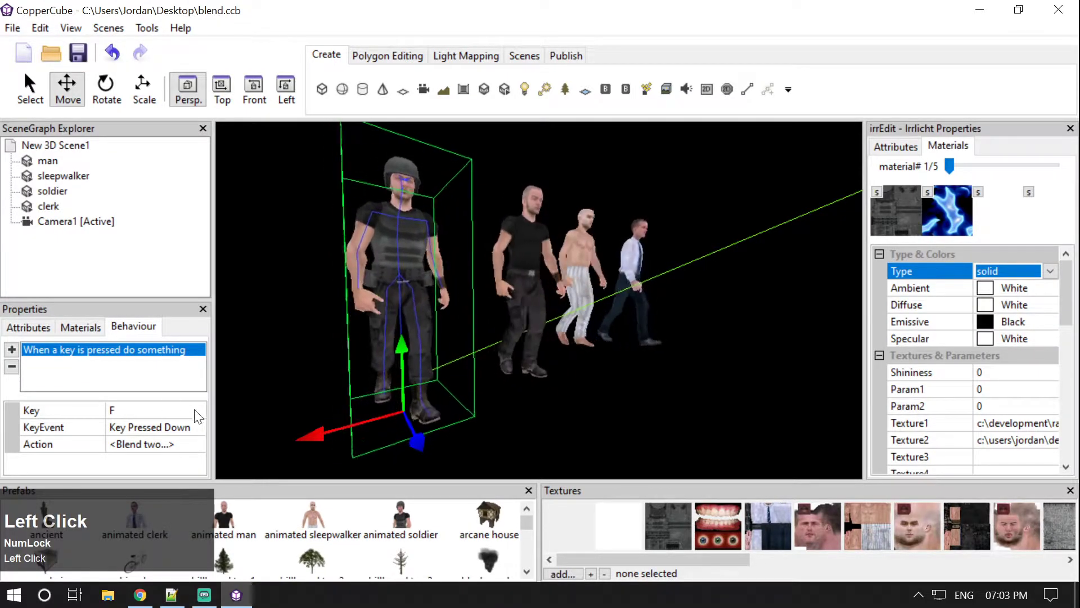
- Reopen the blend action's settings and reposition the Edit actions window
left_click(194, 441)
left_click(196, 442)
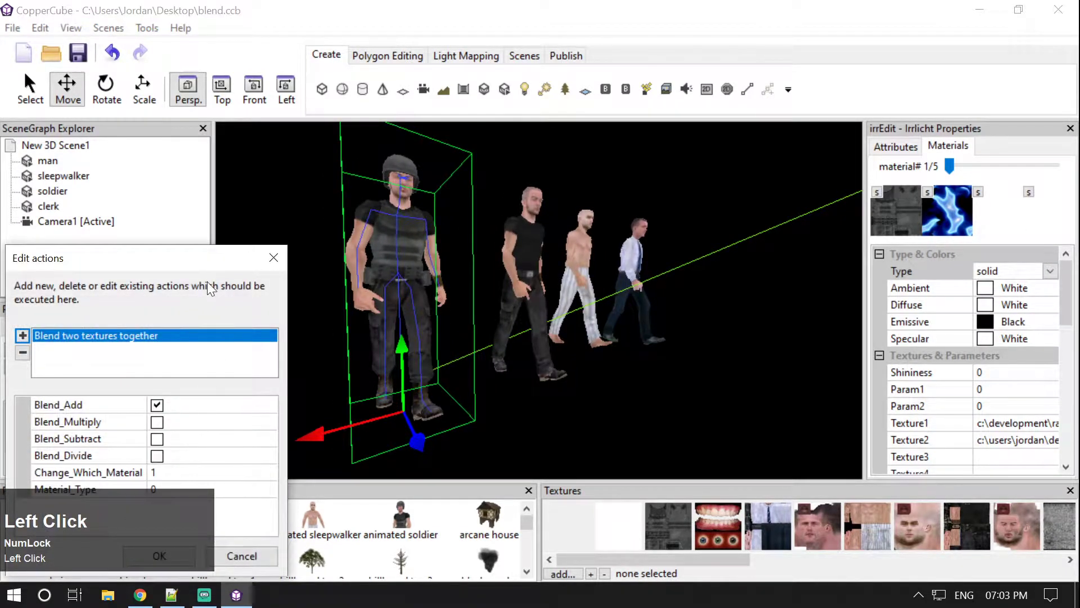
left_click_drag(198, 259, 632, 150)
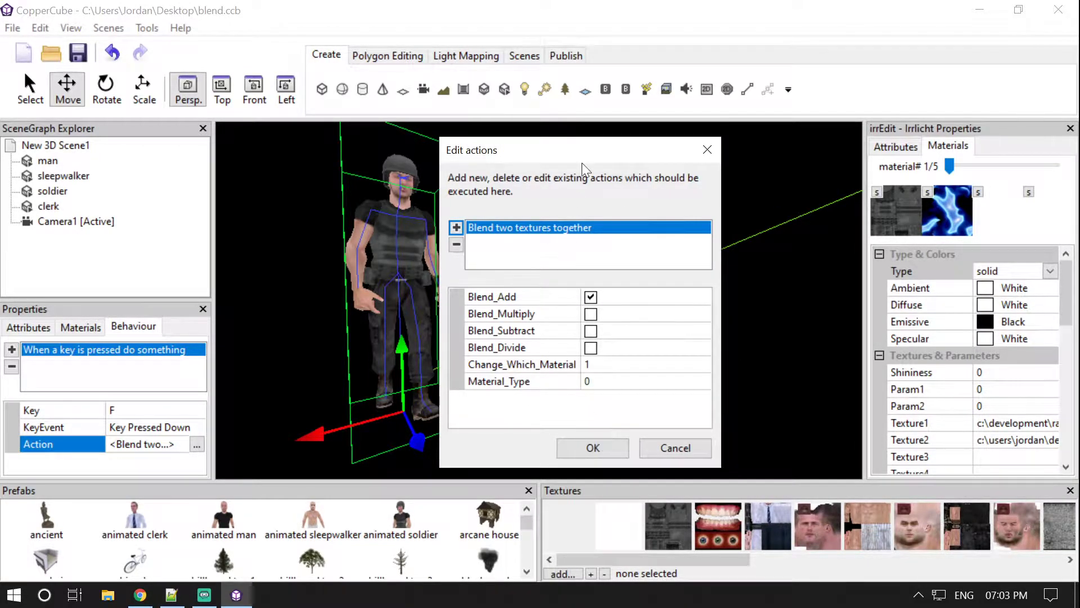
left_click_drag(588, 155, 677, 132)
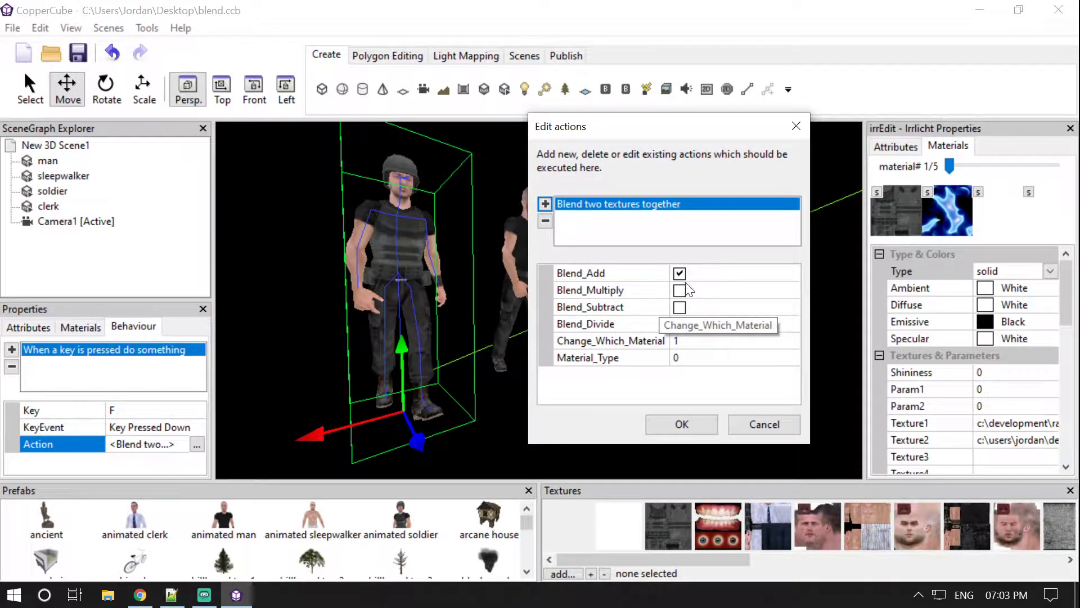
- Confirm the action and test-run the scene, pressing F to blend lightning onto the characters
left_click(688, 421)
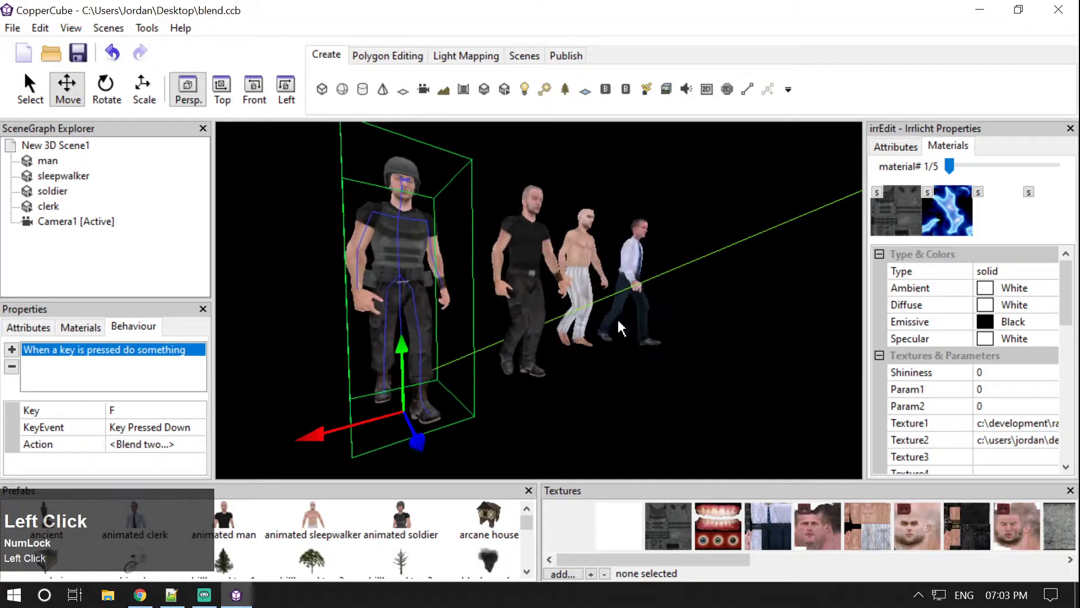
key("ctrl+F10")
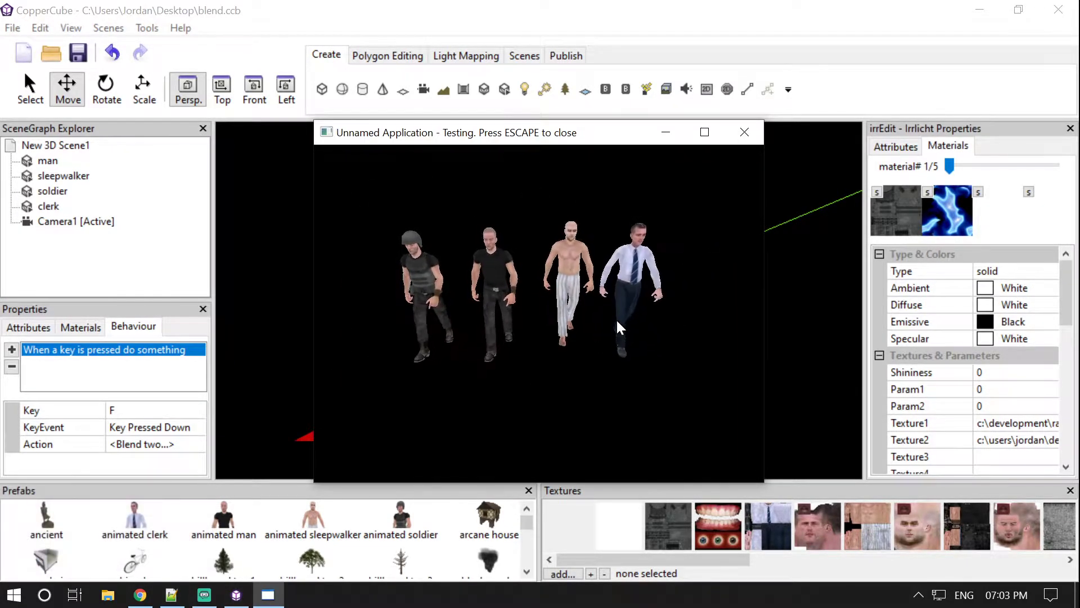
key("f")
left_click(590, 307)
key("Left")
left_click(661, 346)
scroll(658, 343, "up", 2)
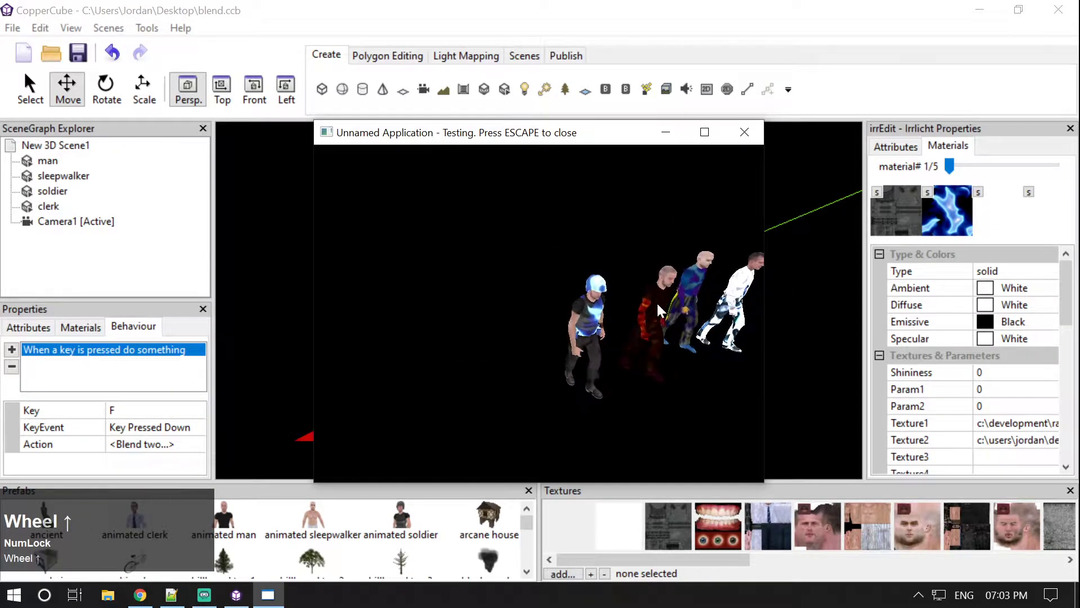
left_click(852, 158)
left_click(743, 132)
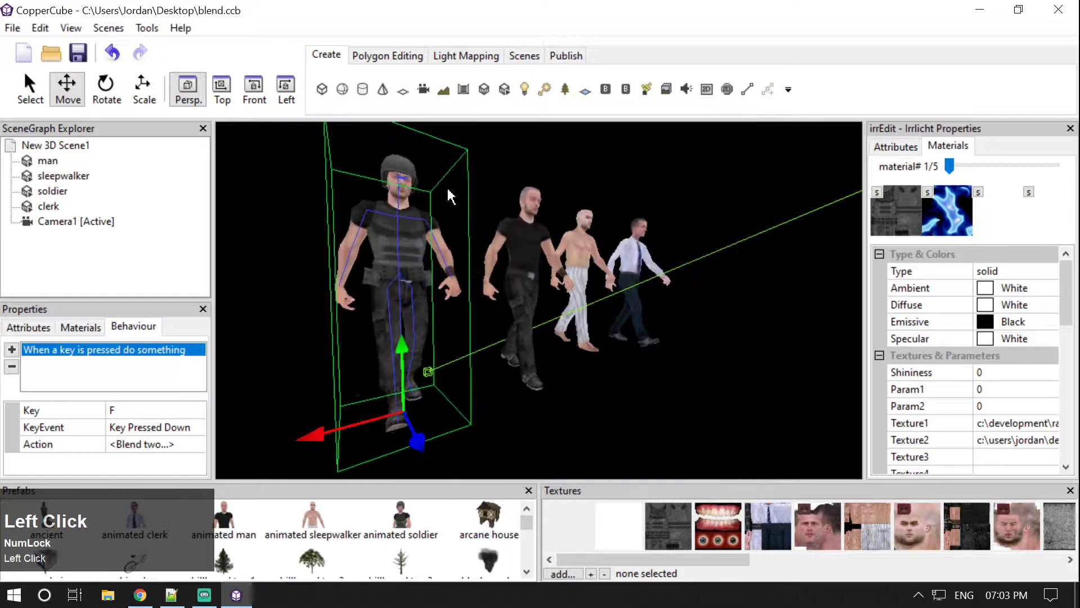
- Delete Camera1 from the scene and move the view toward the soldier
left_click(504, 234)
left_click(90, 221)
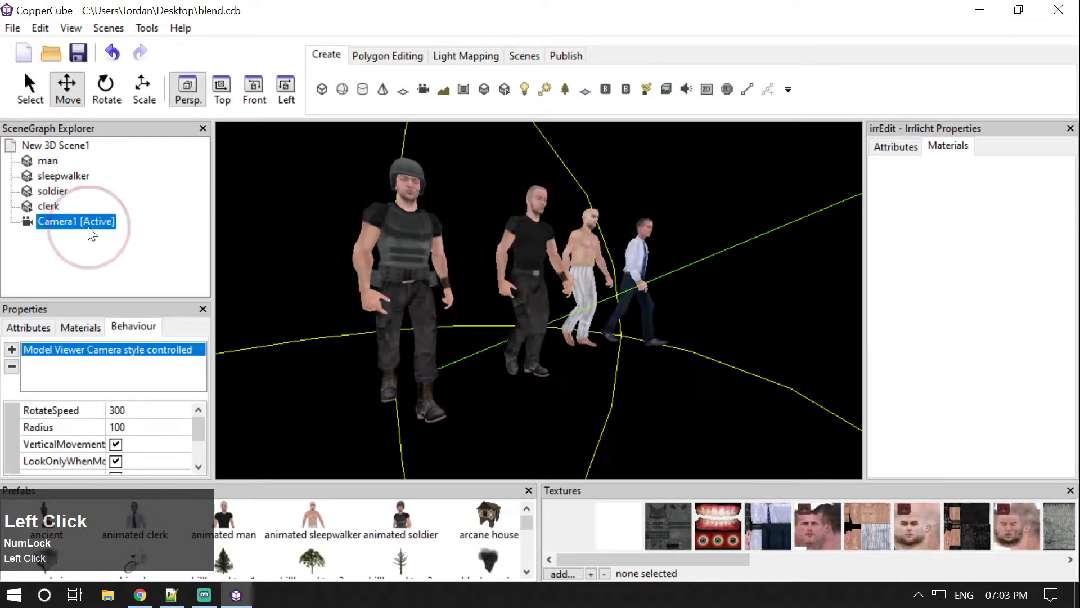
key("Delete")
key("Up")
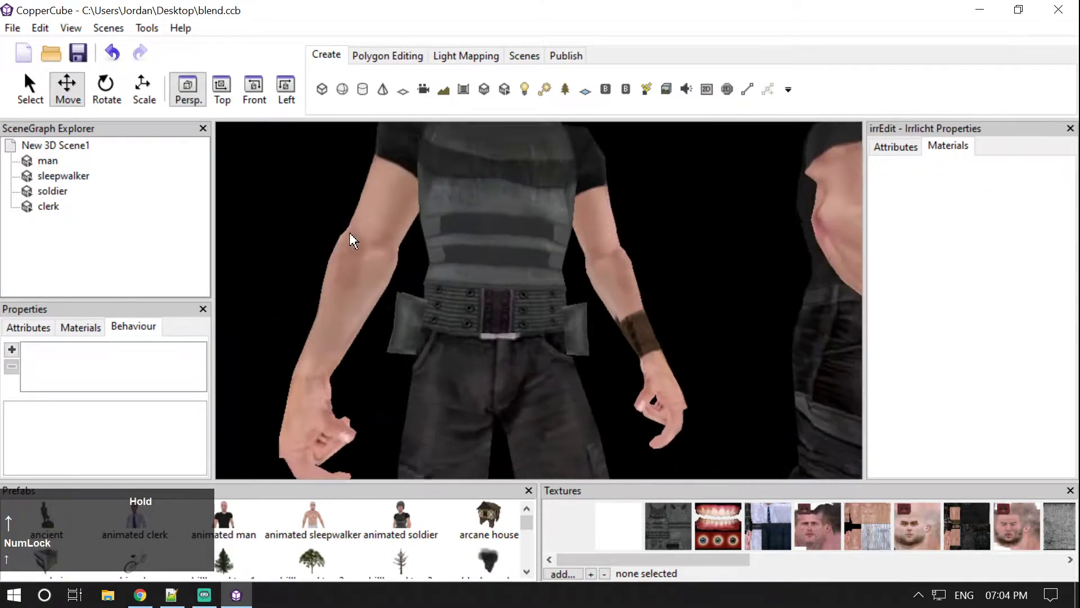
key("Down")
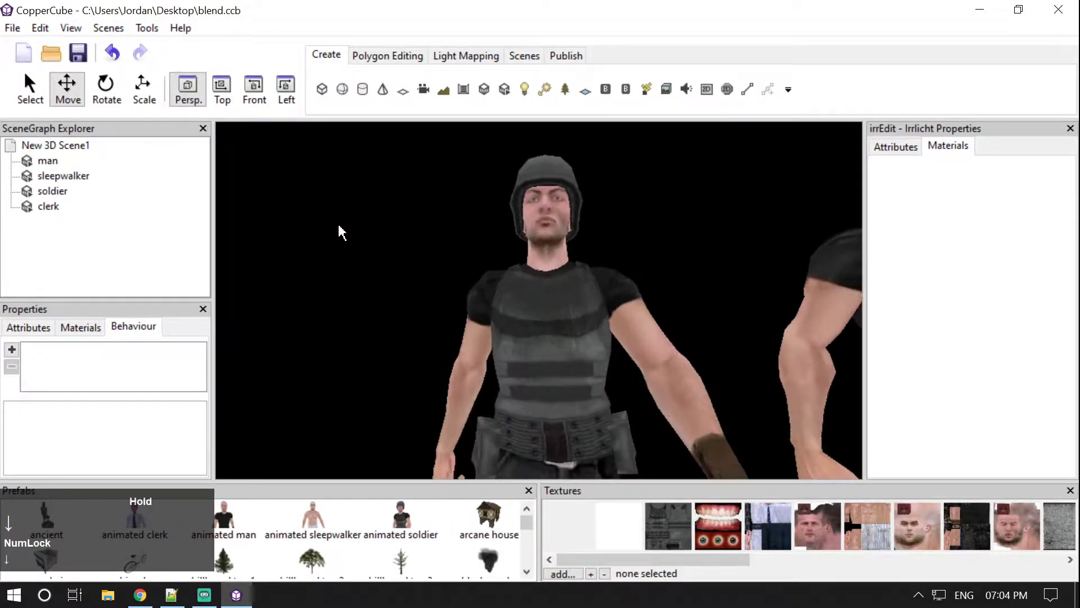
key("Up")
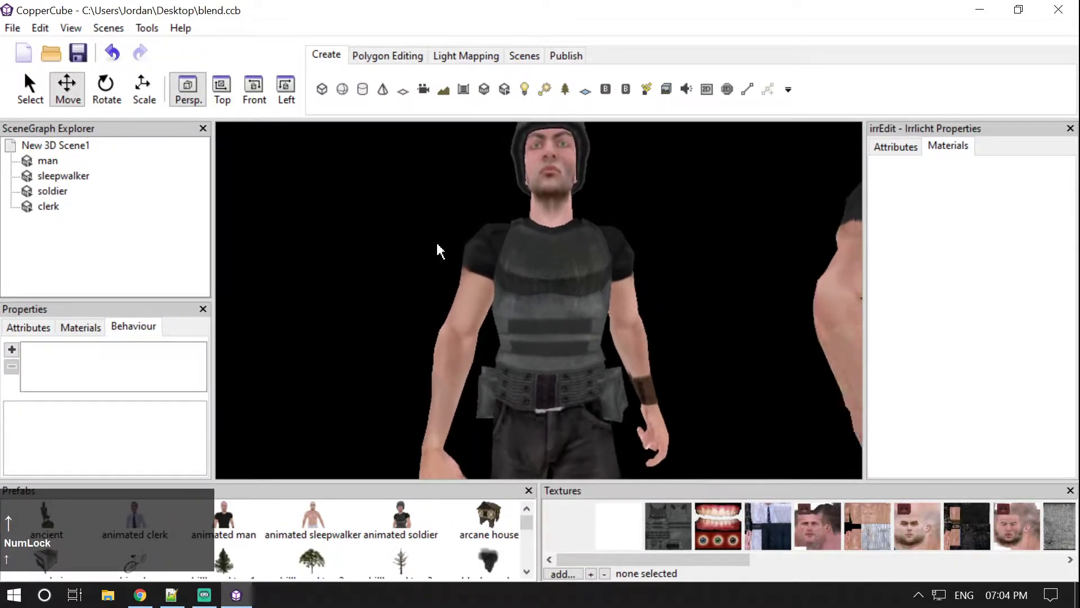
- Test-run the scene, walking with WASD to see blue lightning on the soldier's helmet and vest
key("ctrl+F10")
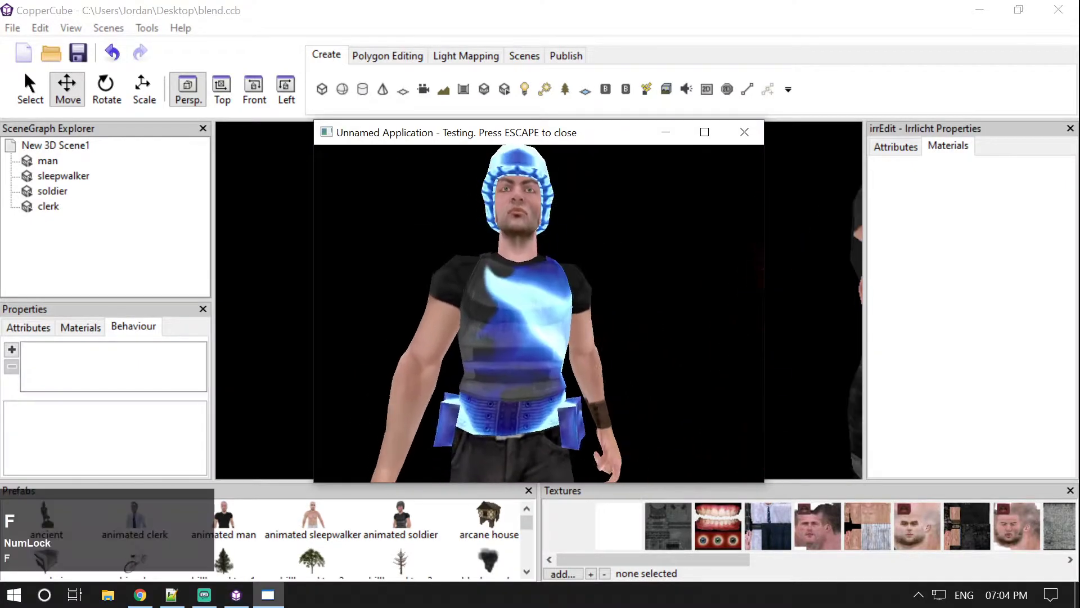
key("w")
key("s")
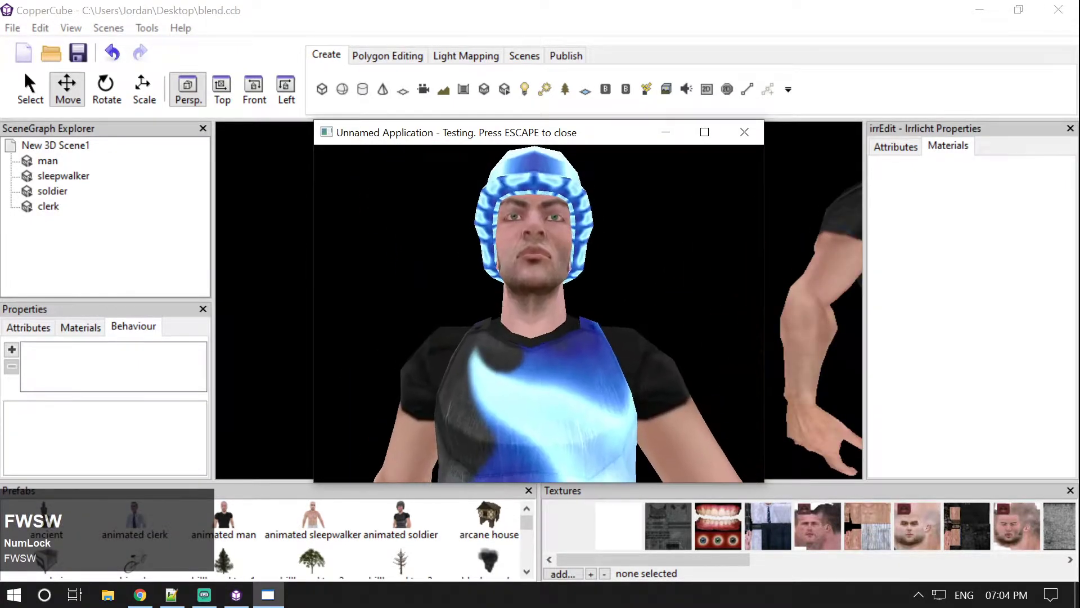
key("a")
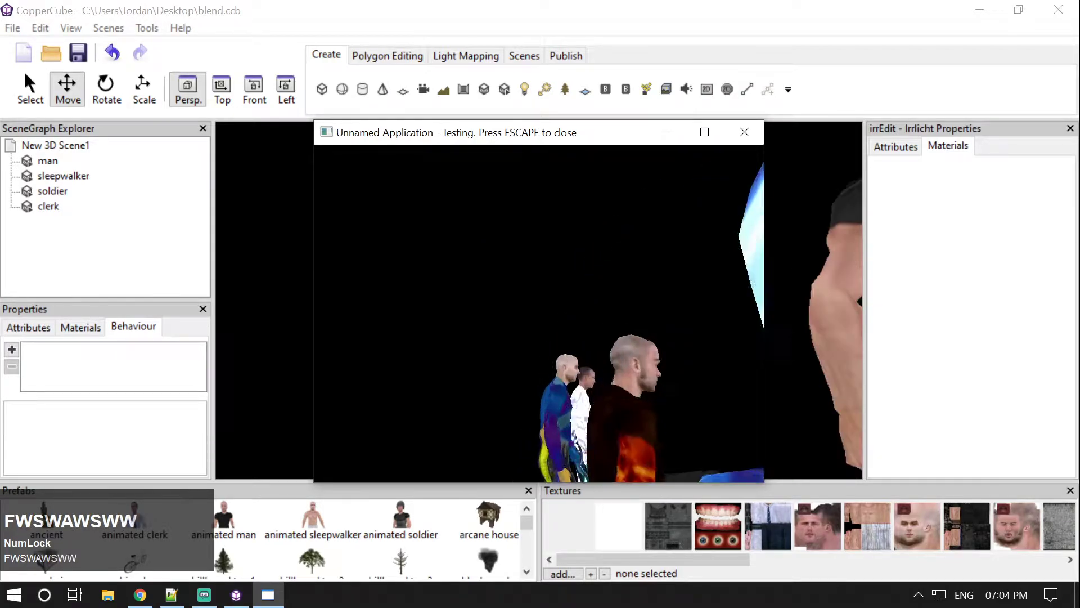
key("s")
key("a")
key("w")
key("s")
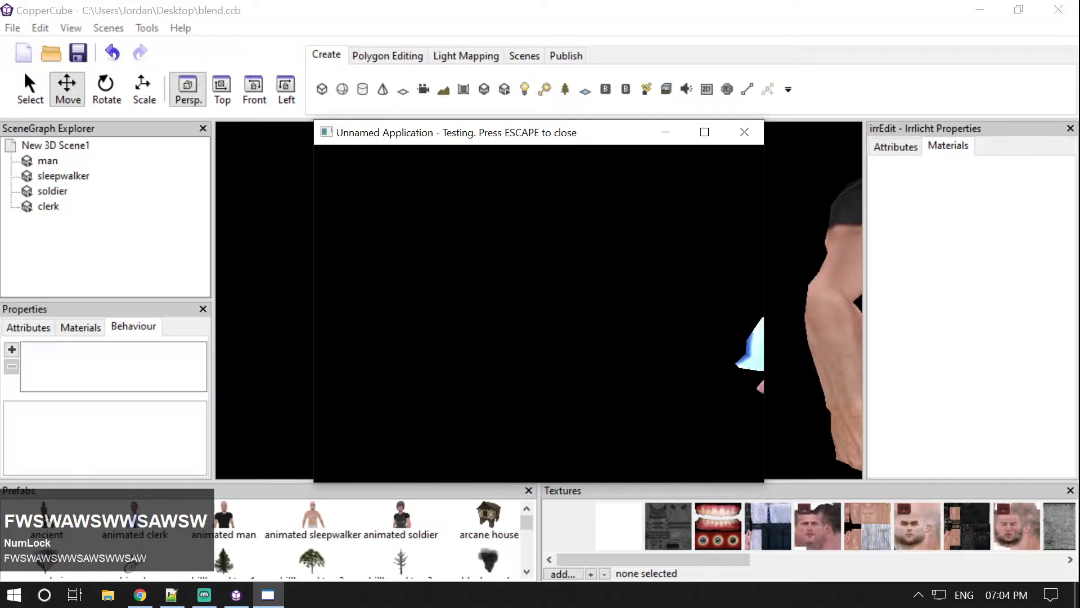
key("Escape")
left_click(47, 194)
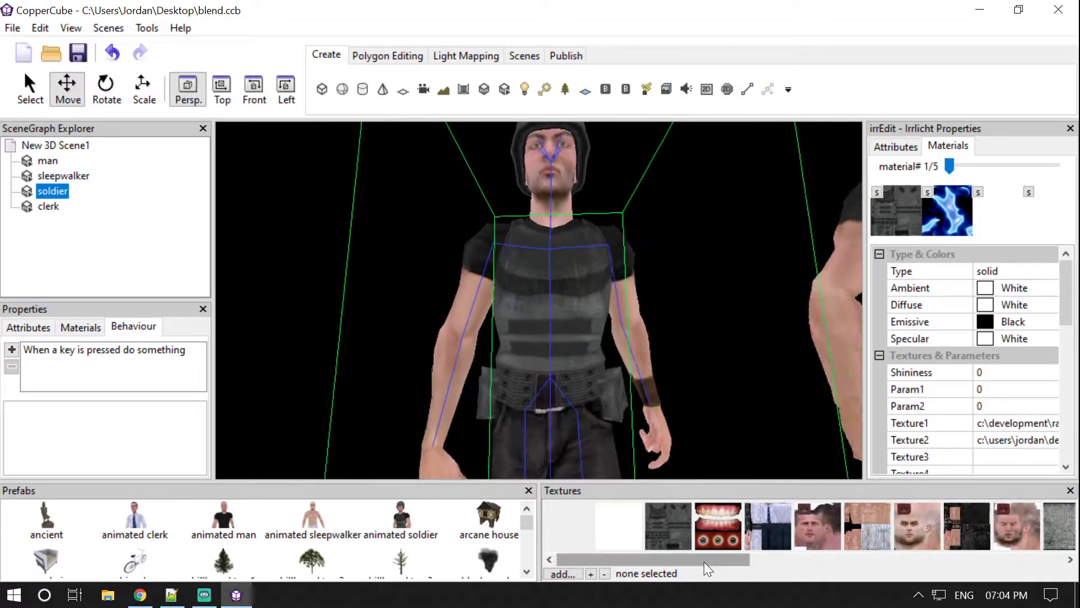
- Put magma.png into the soldier's second texture slot
left_click_drag(704, 561, 1008, 559)
left_click(982, 518)
left_click(1022, 527)
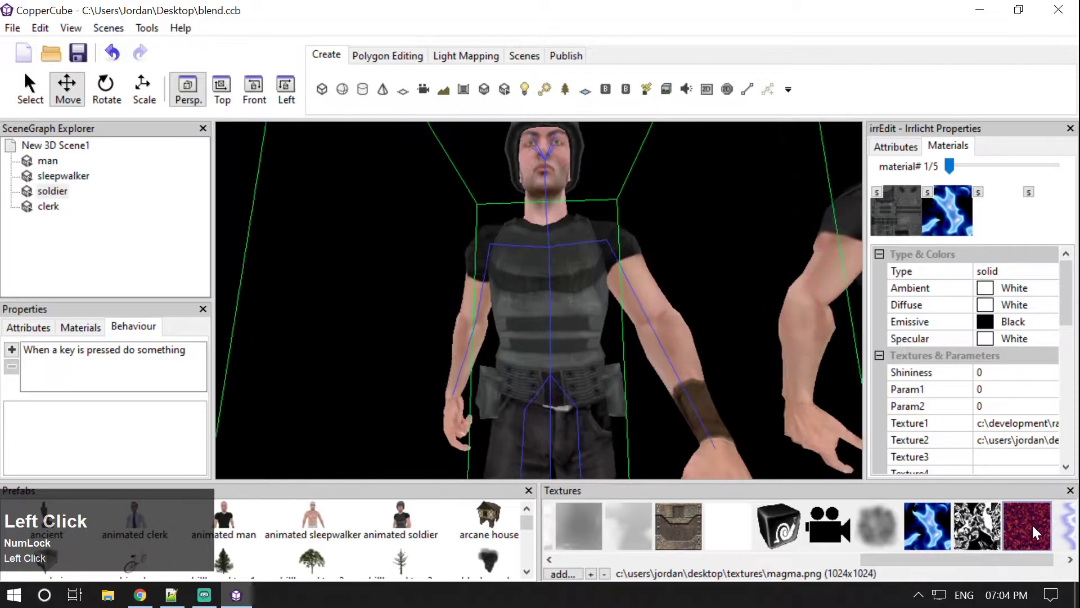
left_click(928, 192)
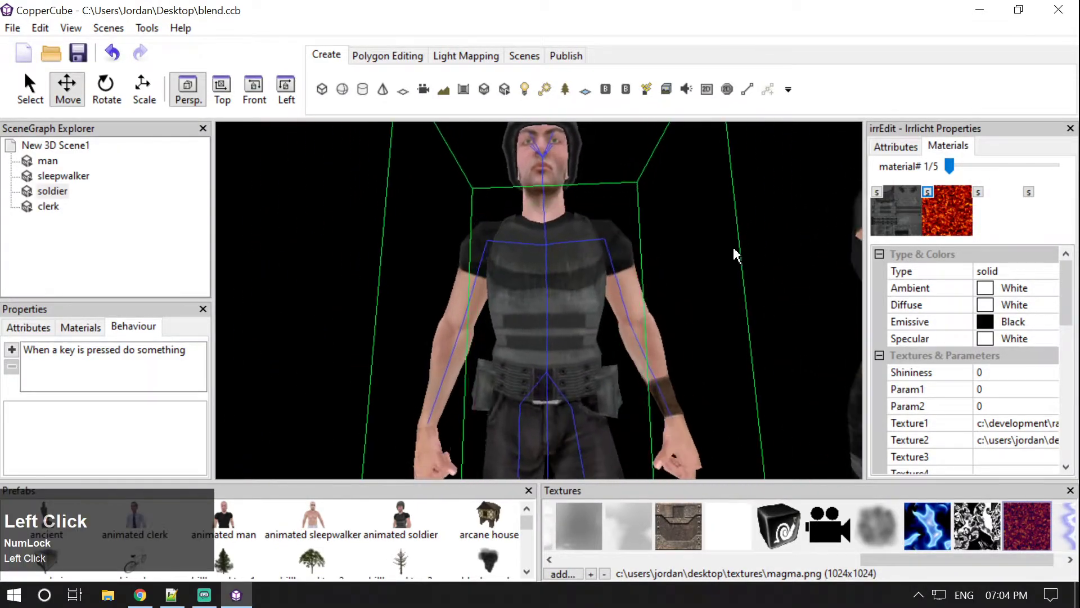
- Test-run the scene and press F to see magma on the soldier's helmet, vest and belt
key("ctrl+F10")
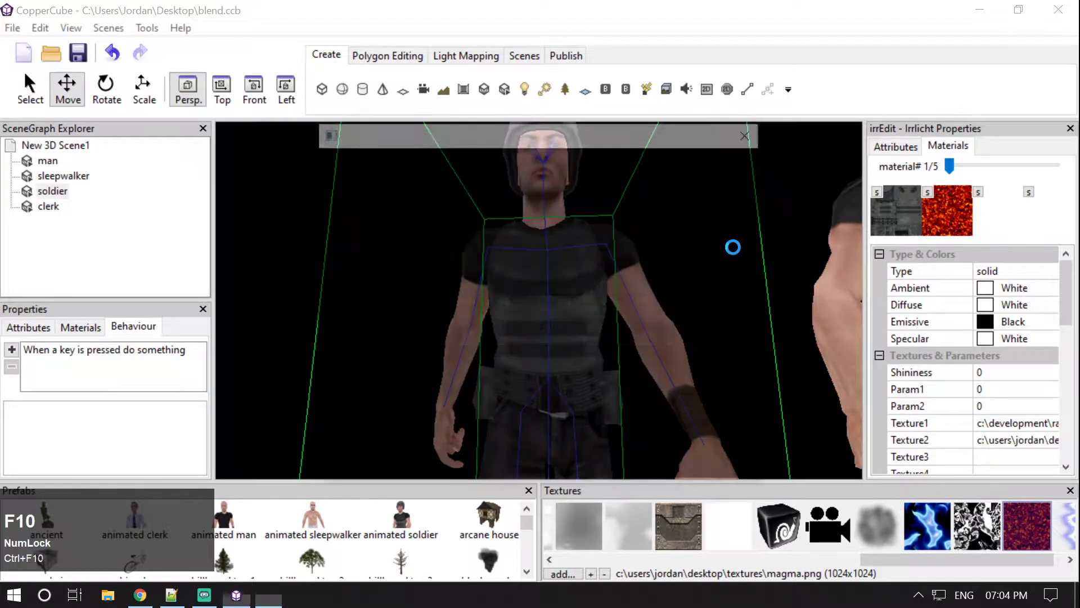
key("f")
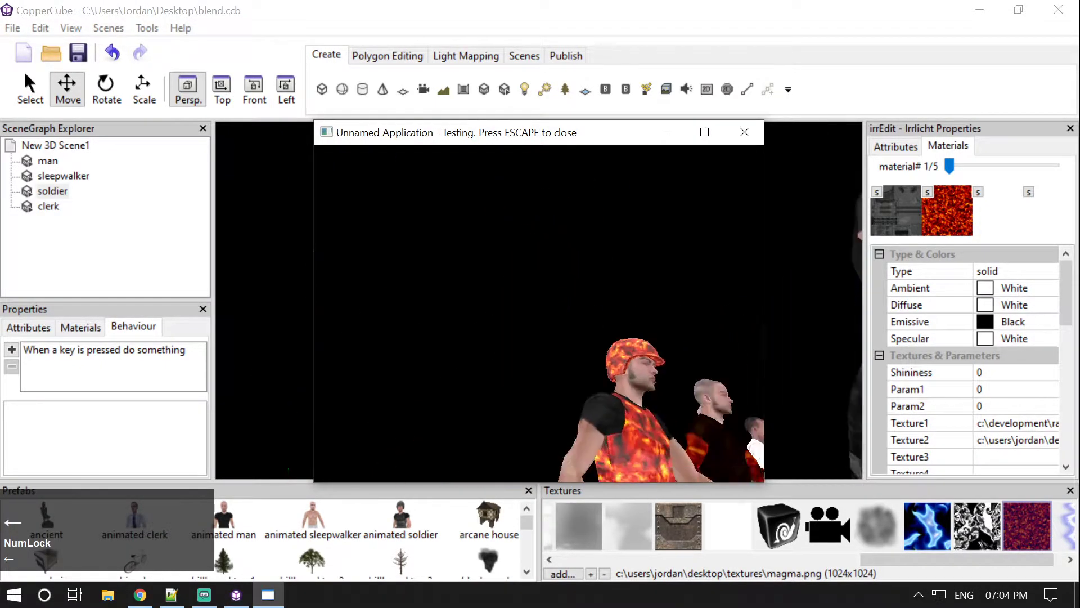
key("Down")
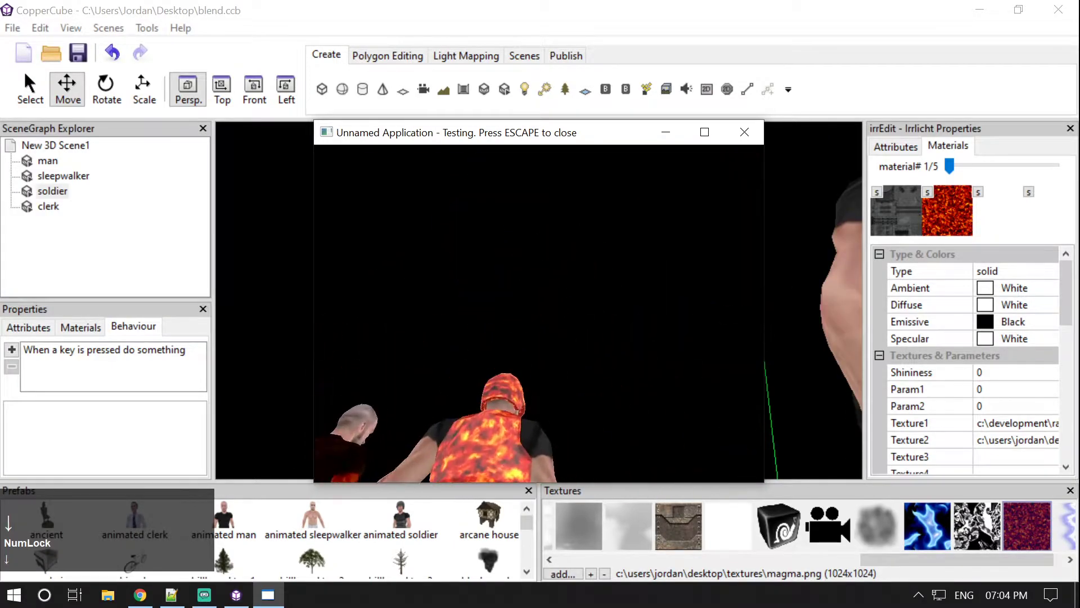
key("Down")
key("Up")
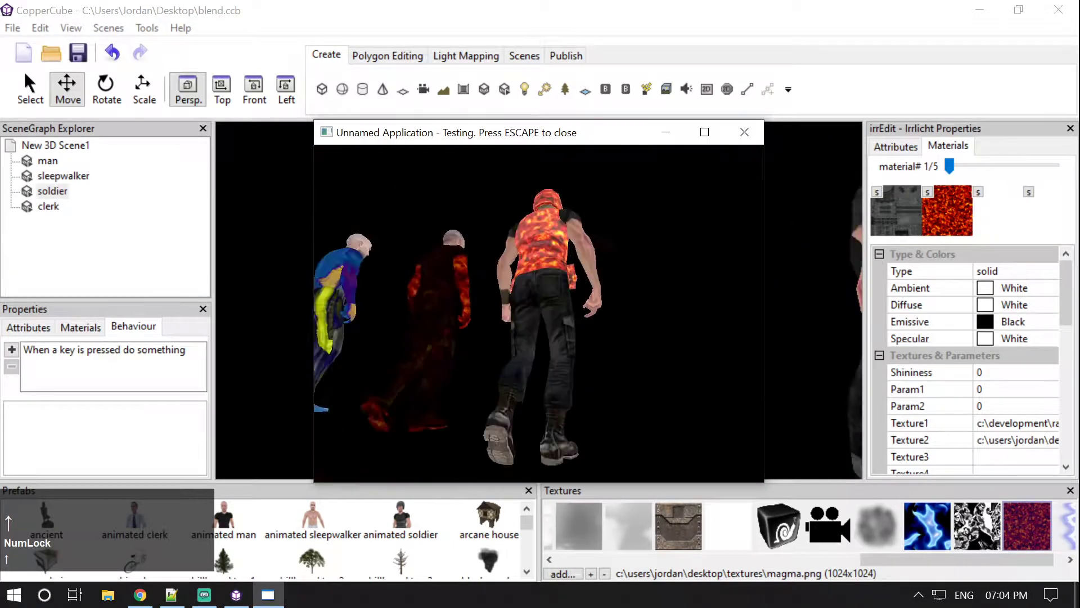
key("Up")
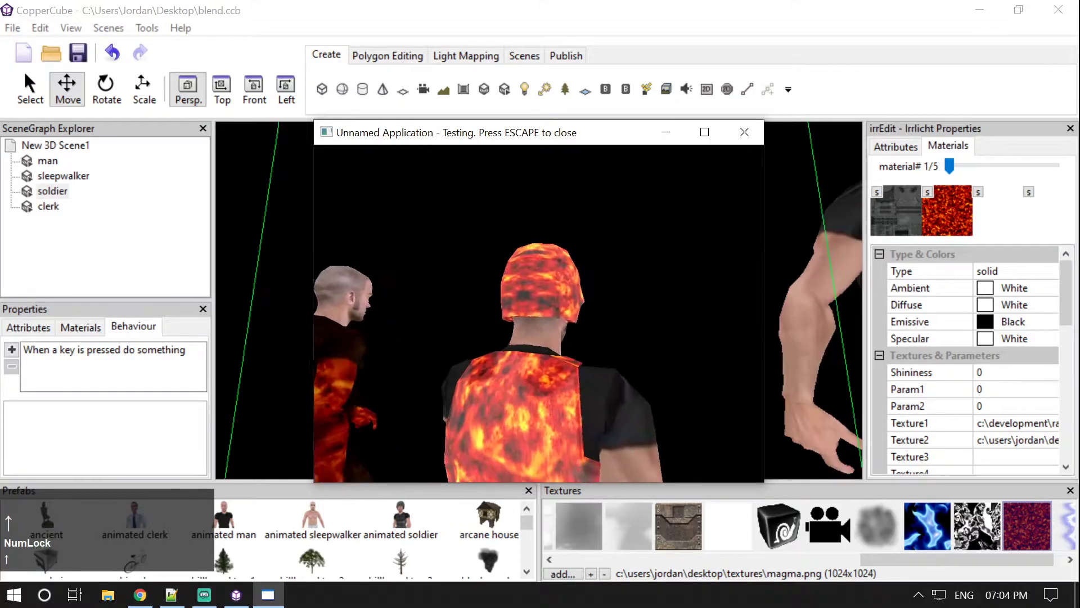
key("Escape")
- Select the man's key-press behaviour and confirm its blend action with Blend_Multiply checked
left_click(588, 319)
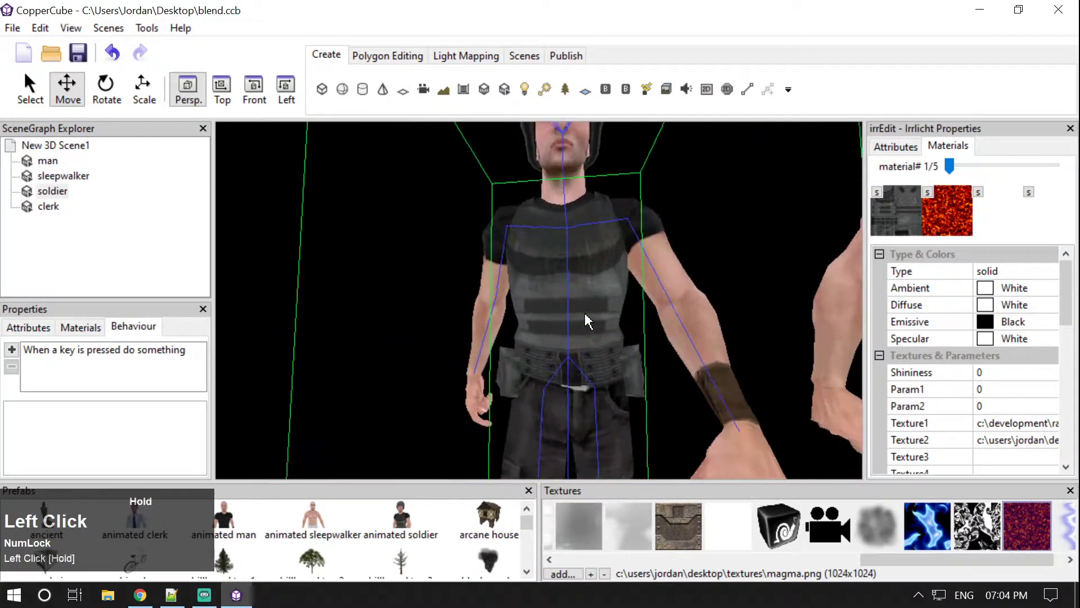
left_click(50, 162)
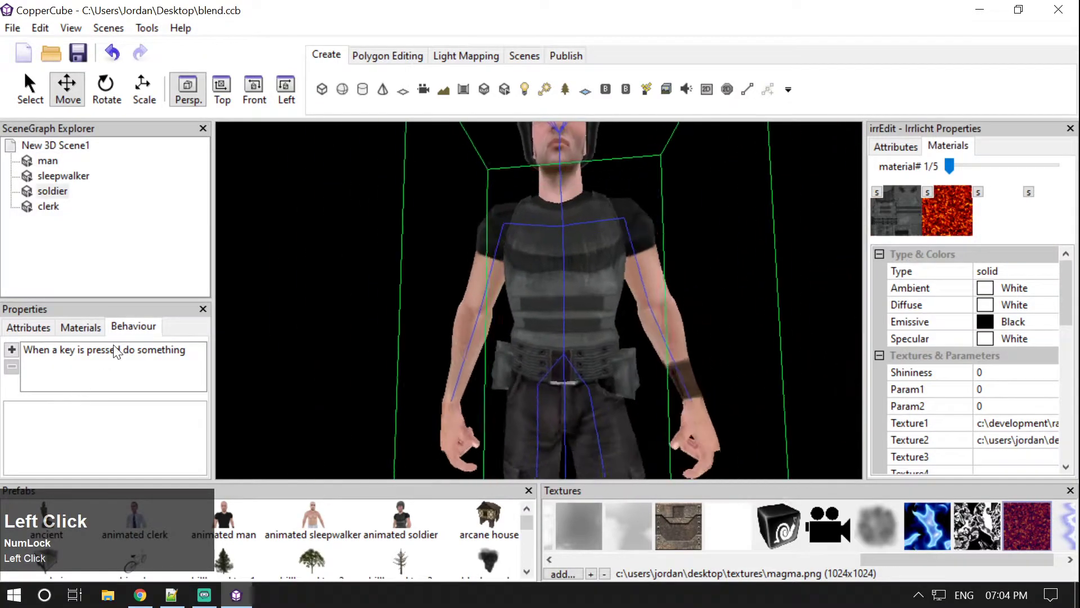
left_click(90, 349)
left_click(196, 445)
left_click(196, 443)
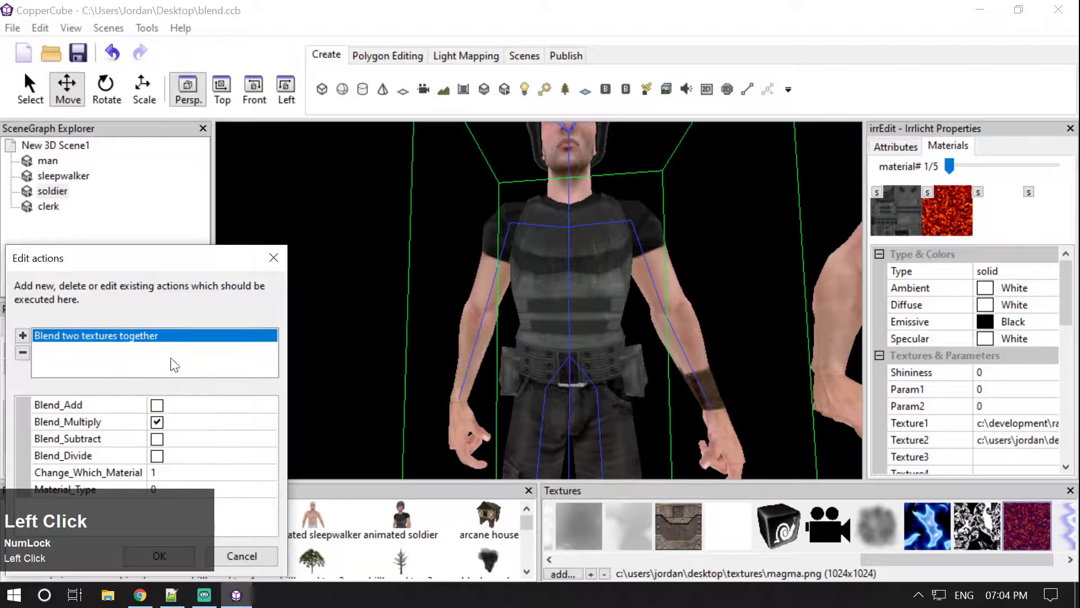
left_click_drag(192, 260, 400, 121)
left_click(360, 417)
- Test-run the scene with Ctrl+F10 and move toward the man to view the magma blend, then exit
key("ctrl+F10")
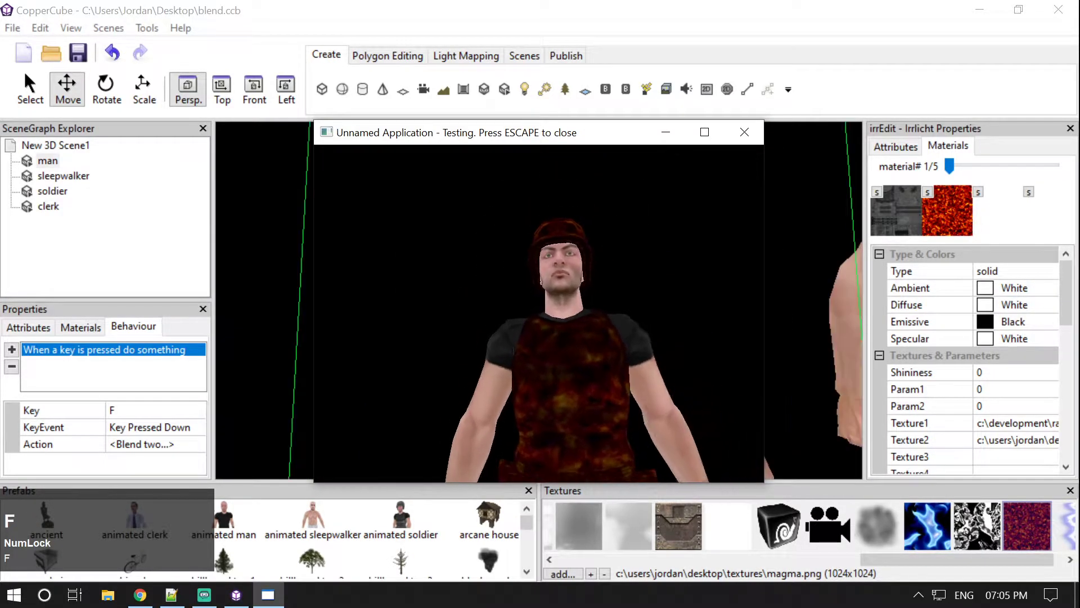
key("Up")
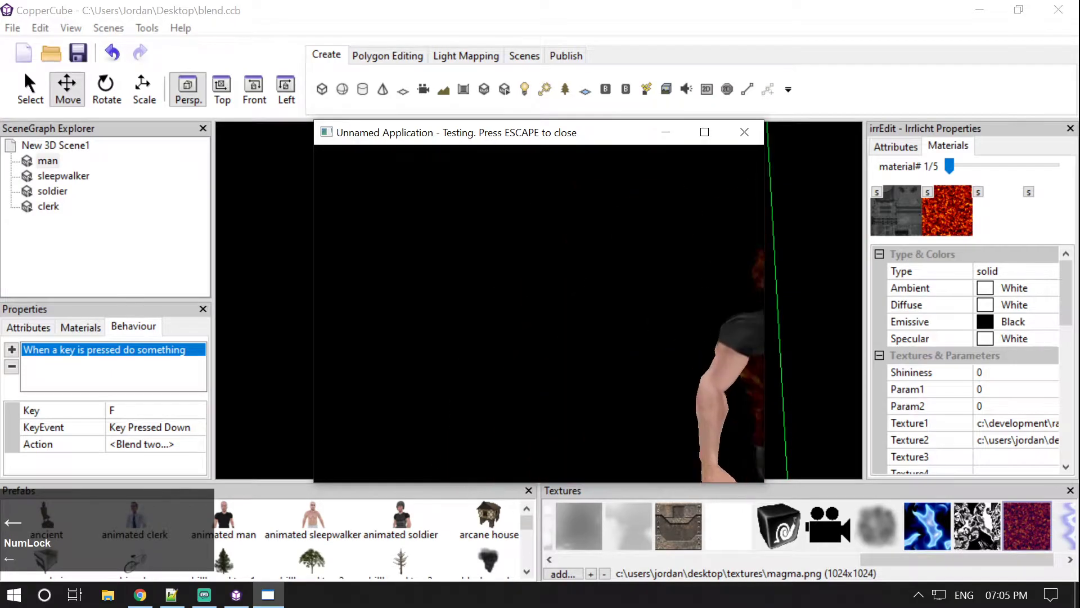
key("Up")
key("Right")
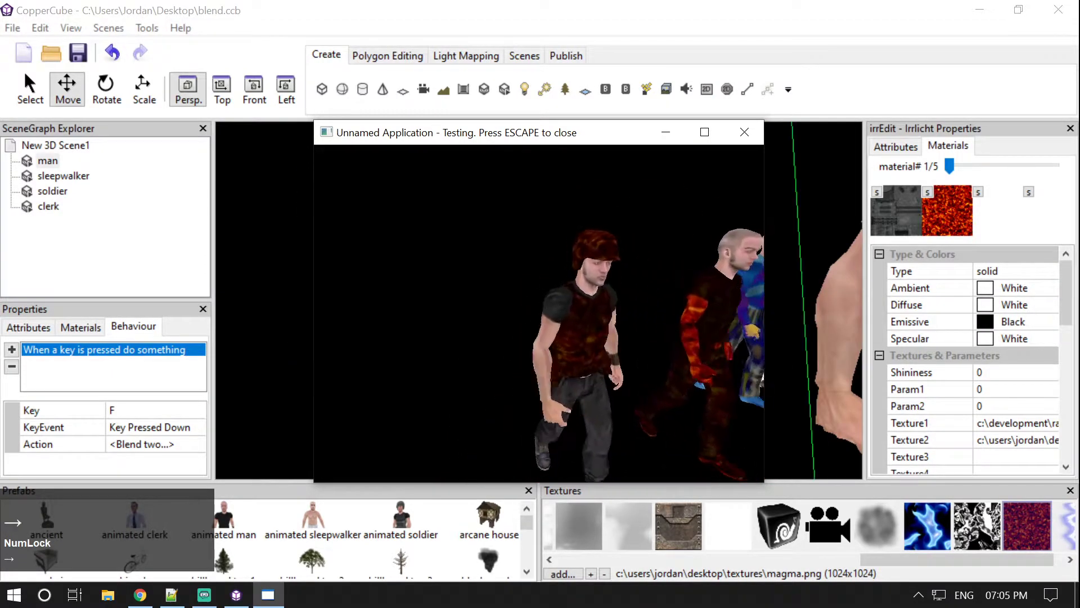
key("Up")
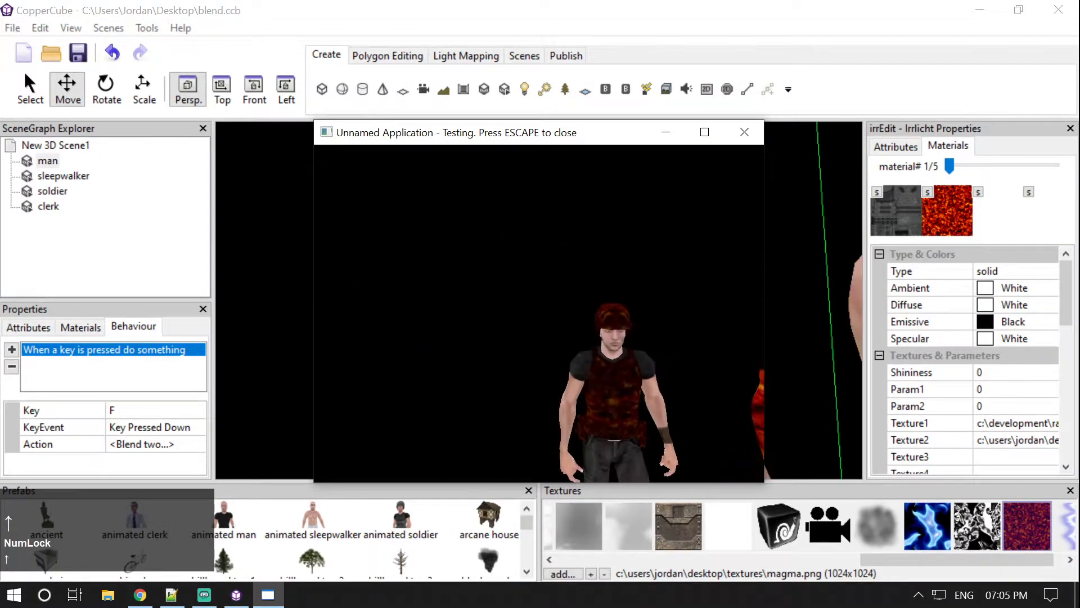
key("Right")
key("Up")
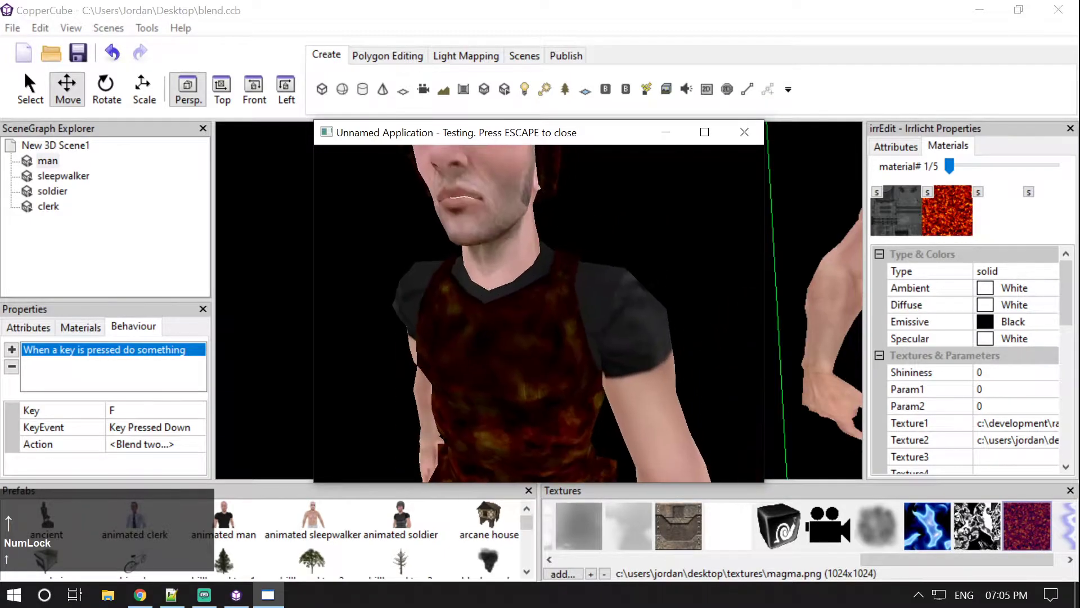
key("Escape")
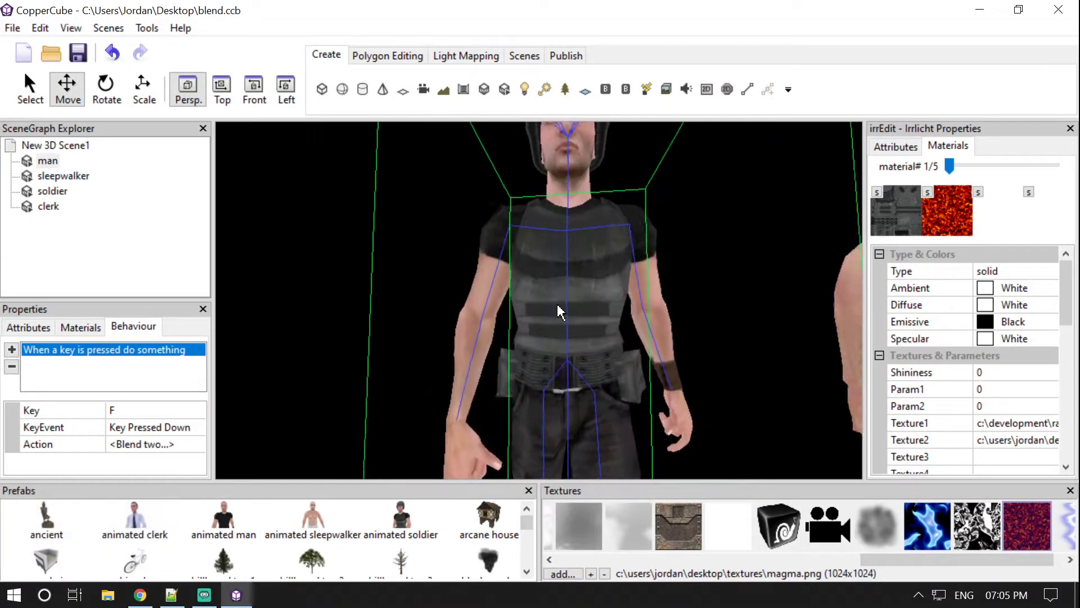
- Switch the F-key blend action to Blend_Subtract
left_click(198, 445)
left_click(197, 444)
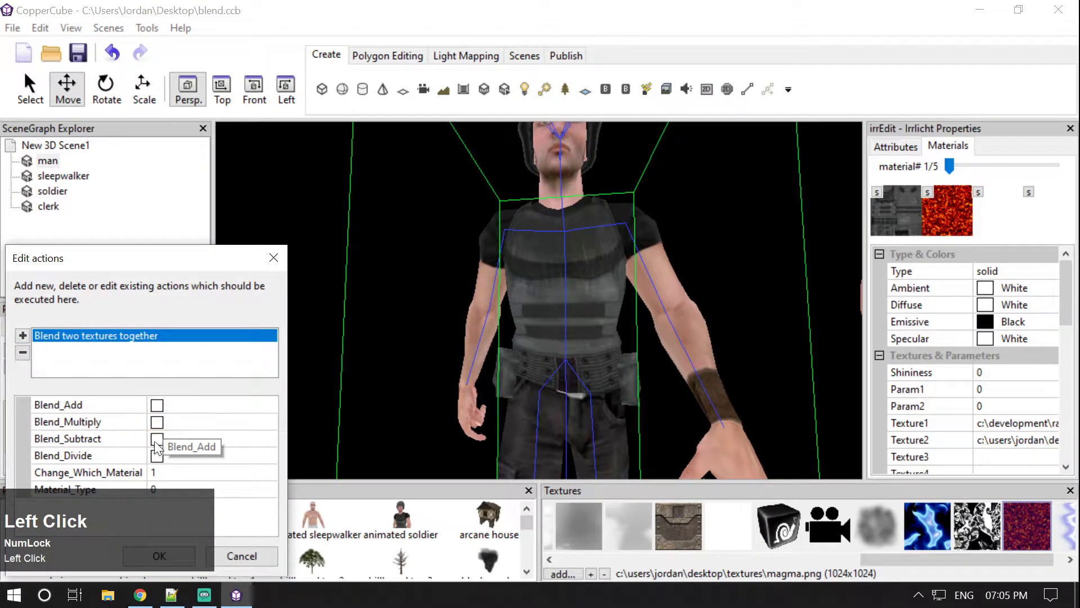
left_click_drag(187, 263, 294, 152)
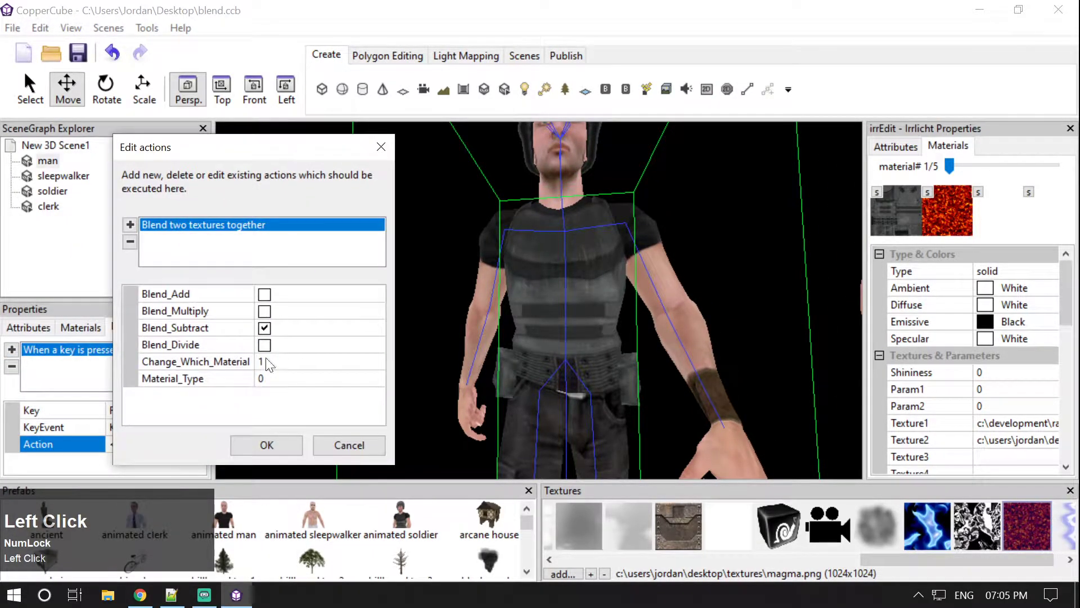
left_click(280, 447)
- Test-run with Ctrl+F10, press F to blend, and inspect the teal-and-red soldier before exiting
key("ctrl+F10")
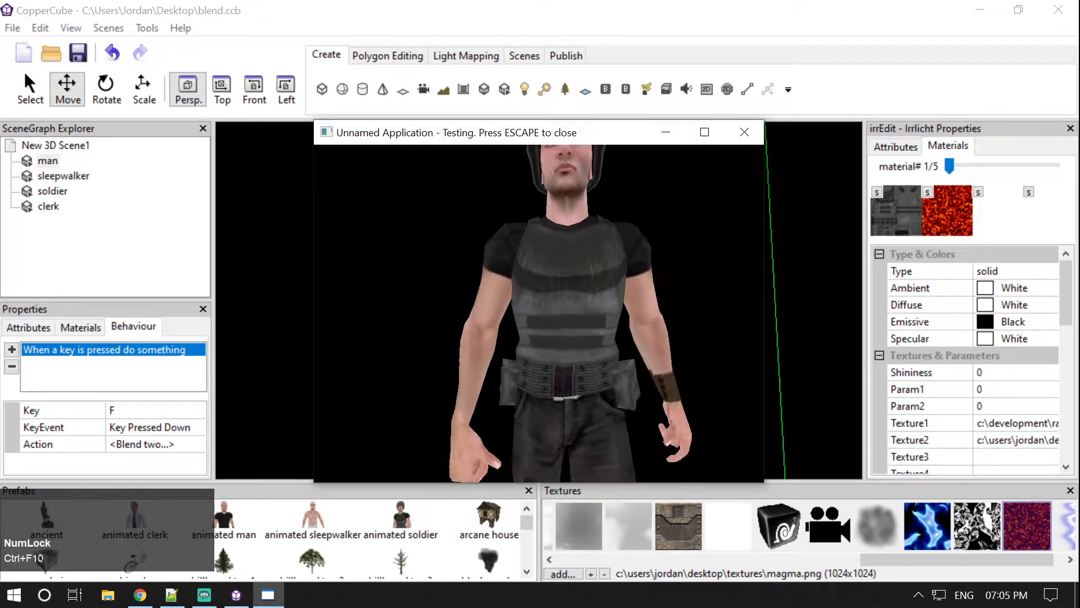
key("f")
key("Up")
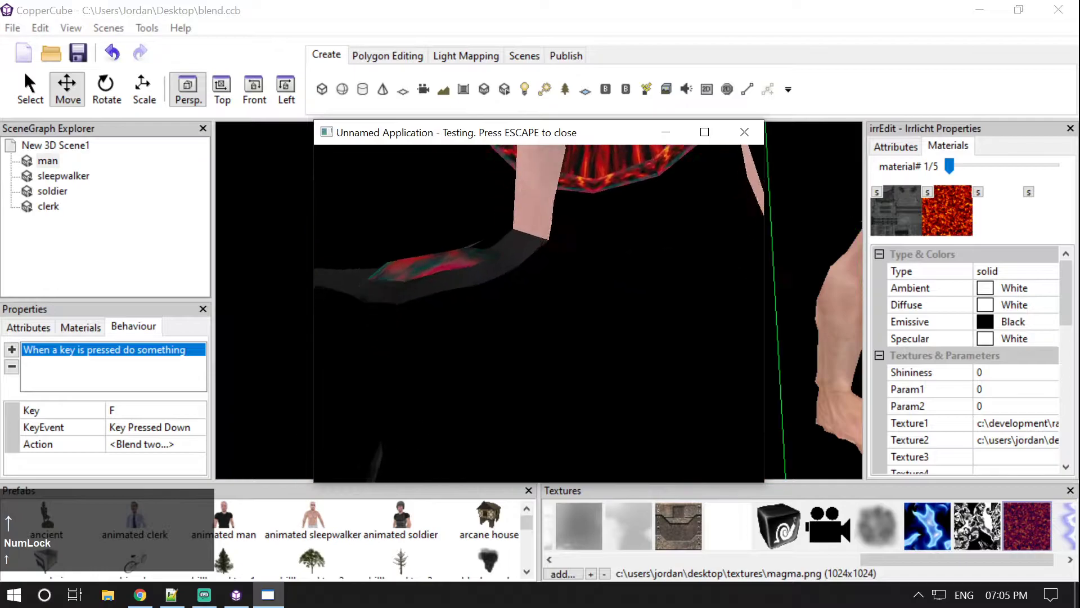
key("Down")
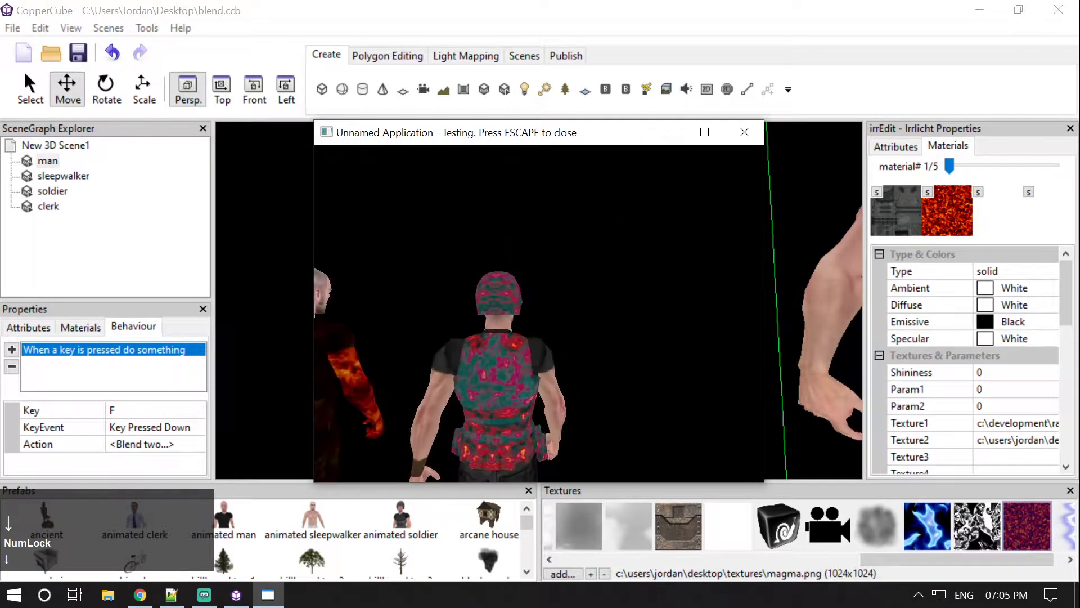
key("Left")
key("Up")
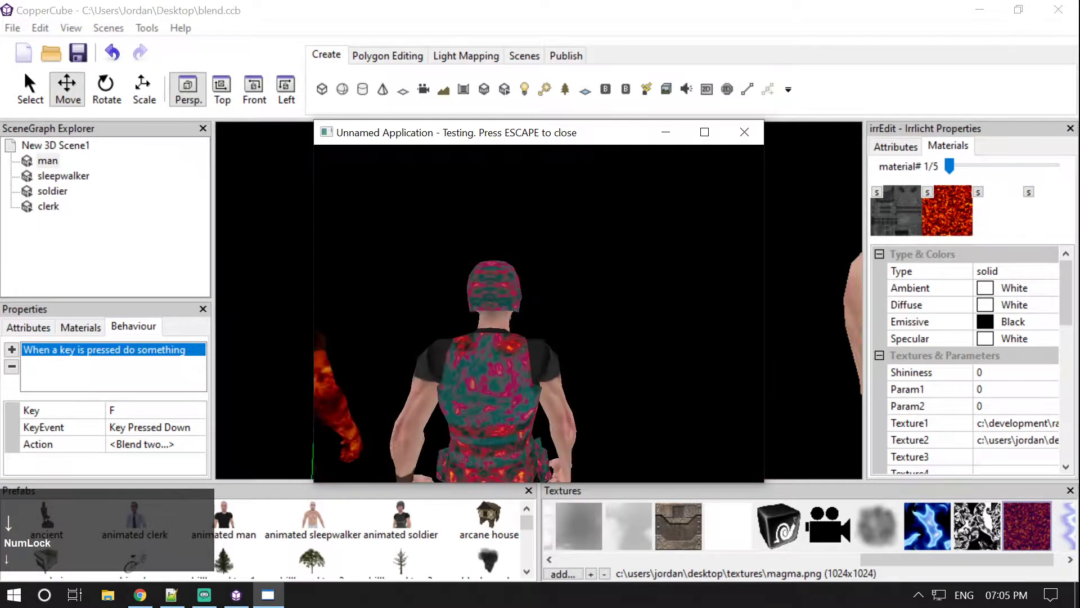
key("Down")
key("Left")
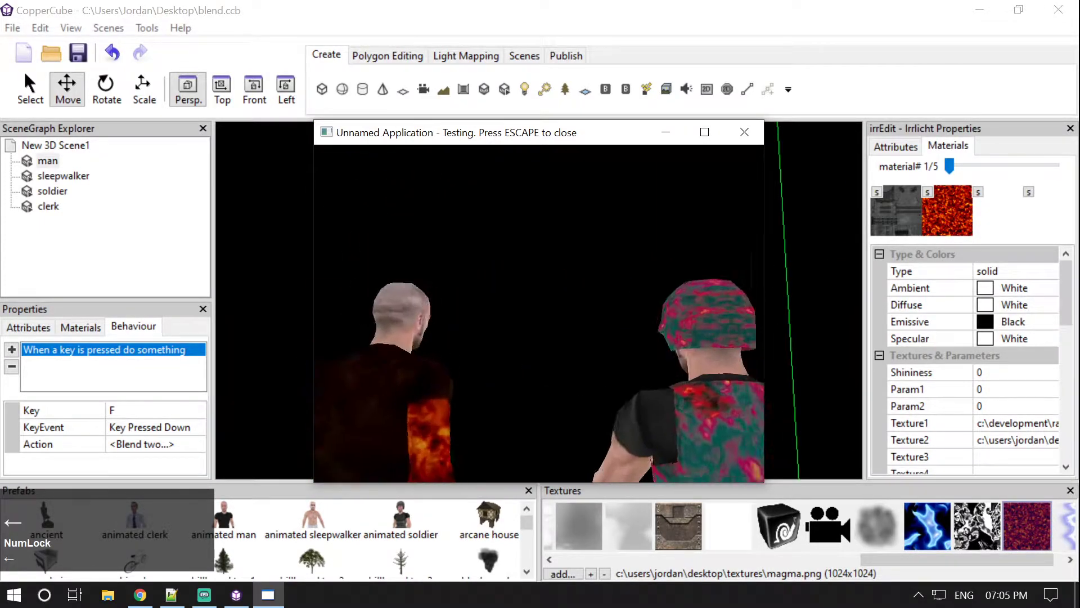
key("Down")
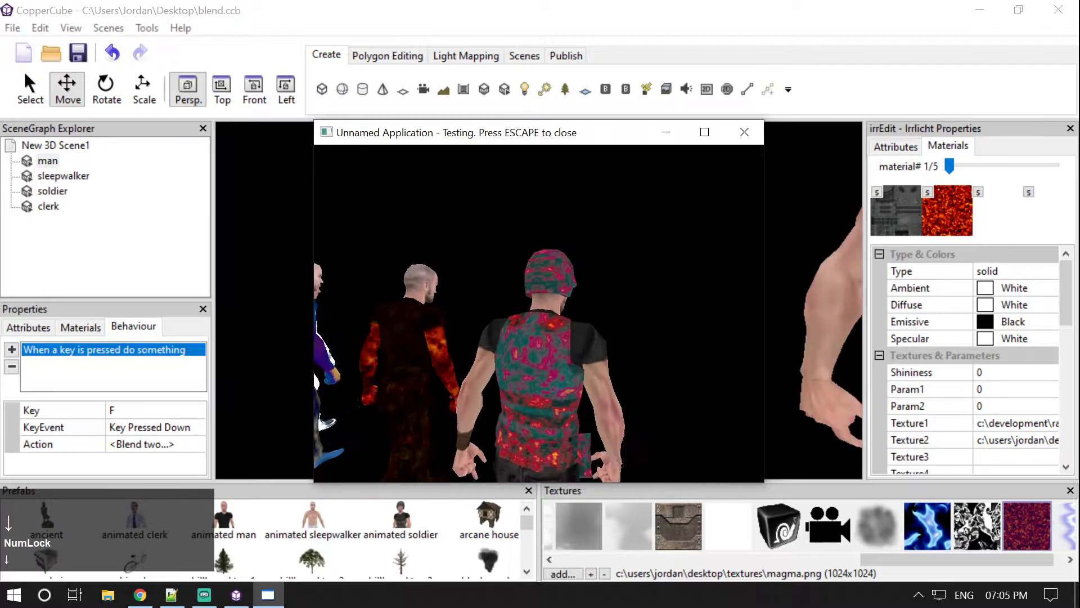
key("Escape")
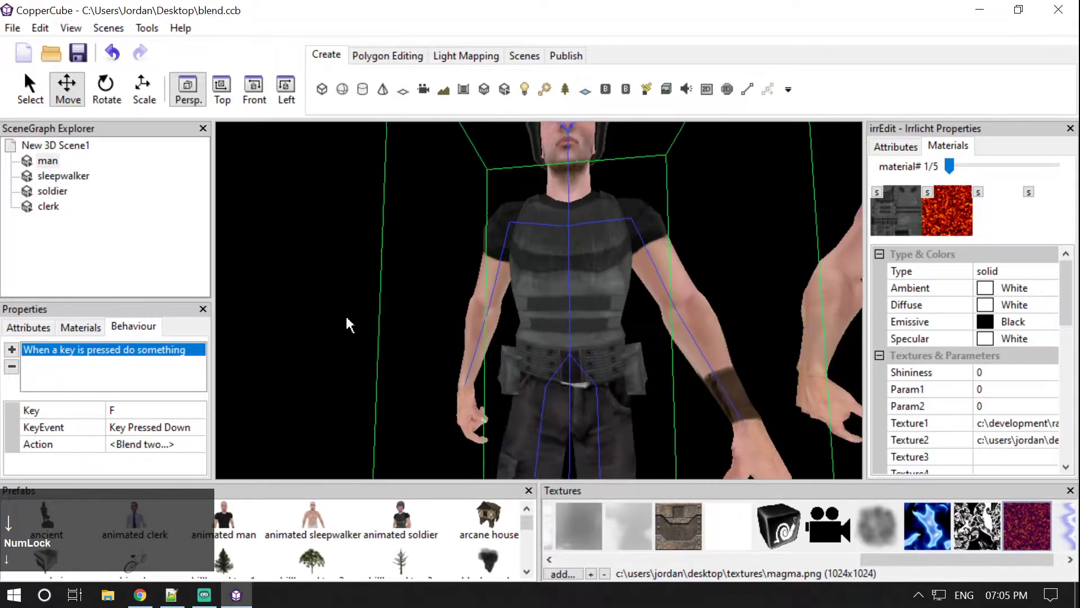
- Change the F-key blend action to Blend_Divide
left_click(198, 444)
left_click(198, 444)
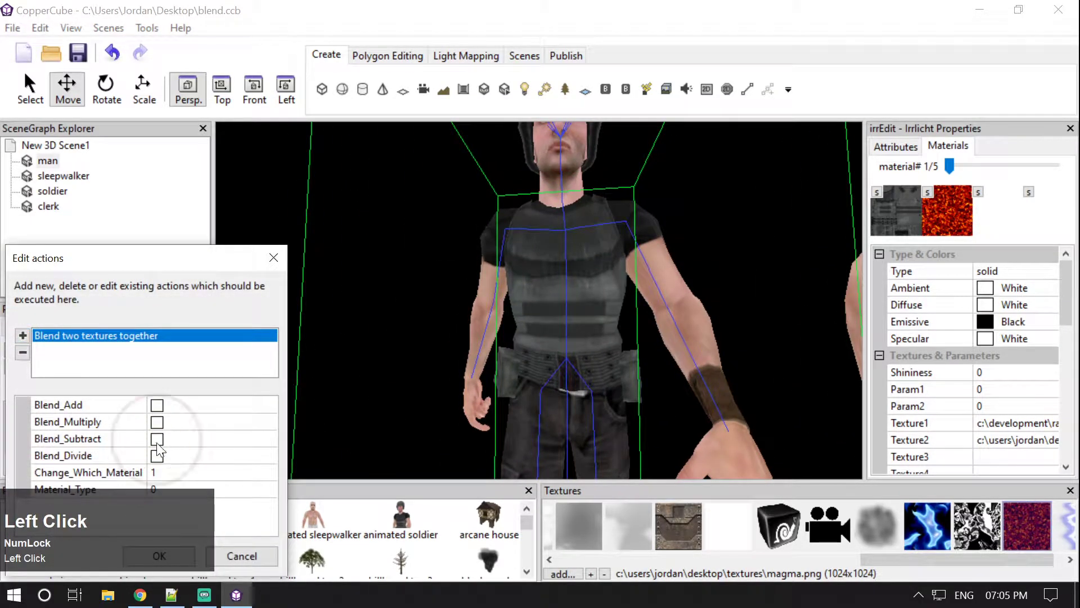
left_click_drag(208, 264, 473, 100)
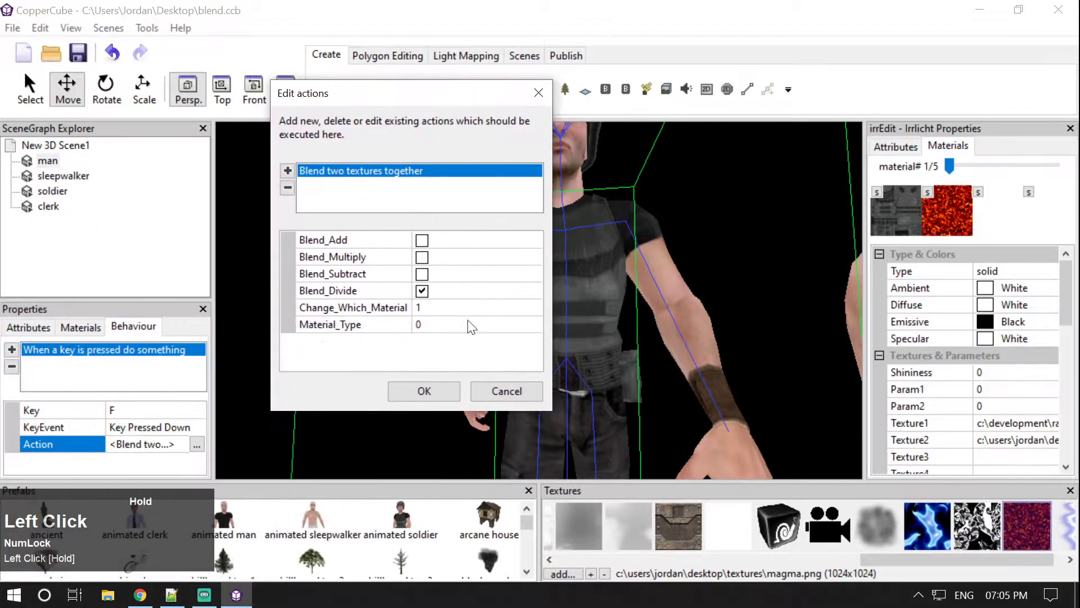
left_click(435, 390)
- Test-run with Ctrl+F10, press F, and view the soldier's cyan helmet and vest before exiting
key("ctrl+F10")
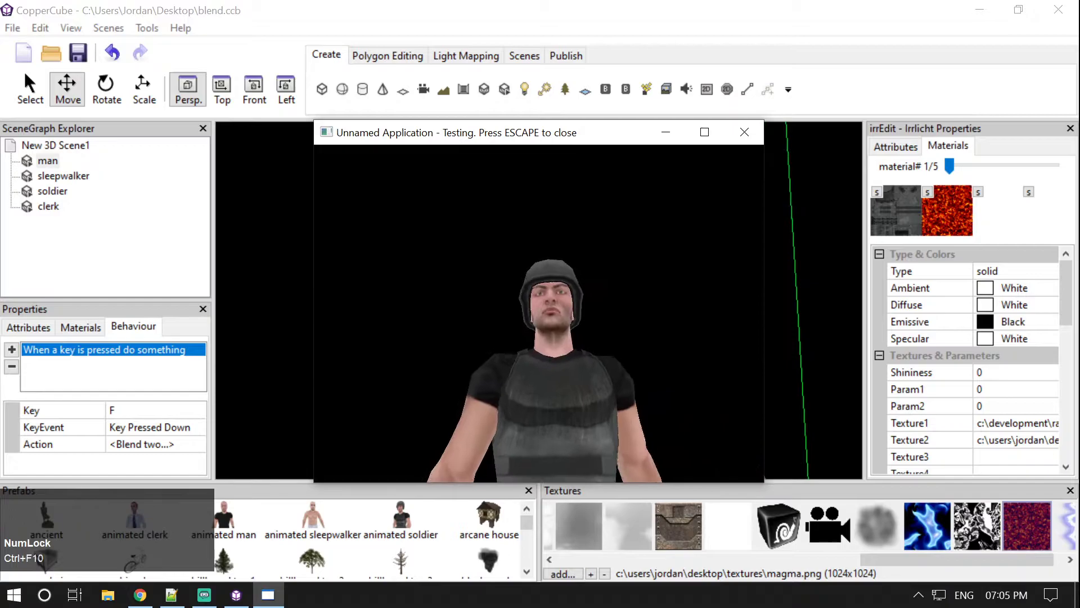
key("Down")
key("f")
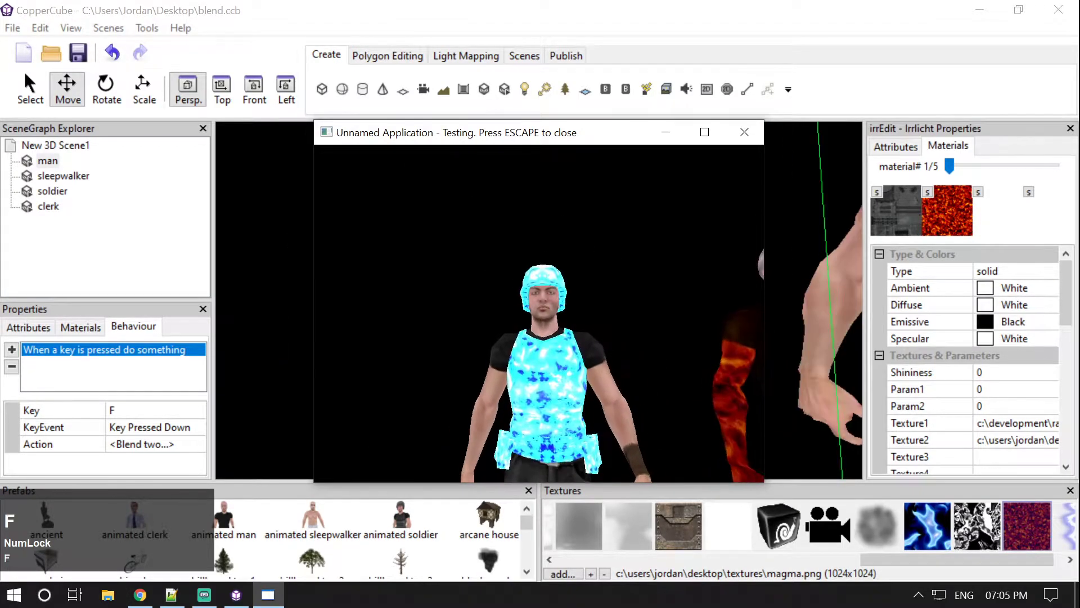
key("Left")
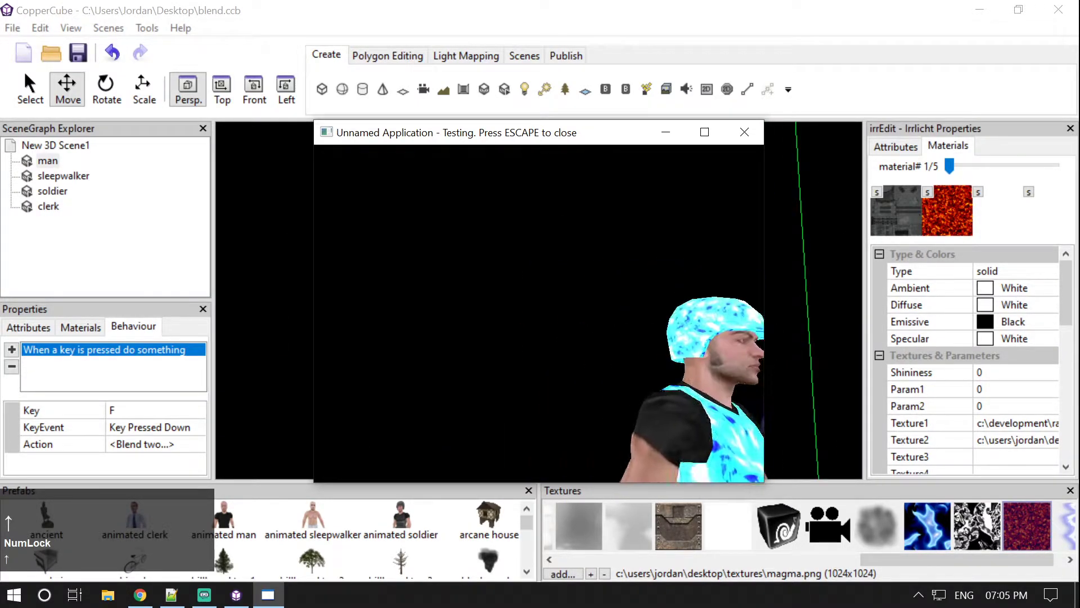
key("Escape")
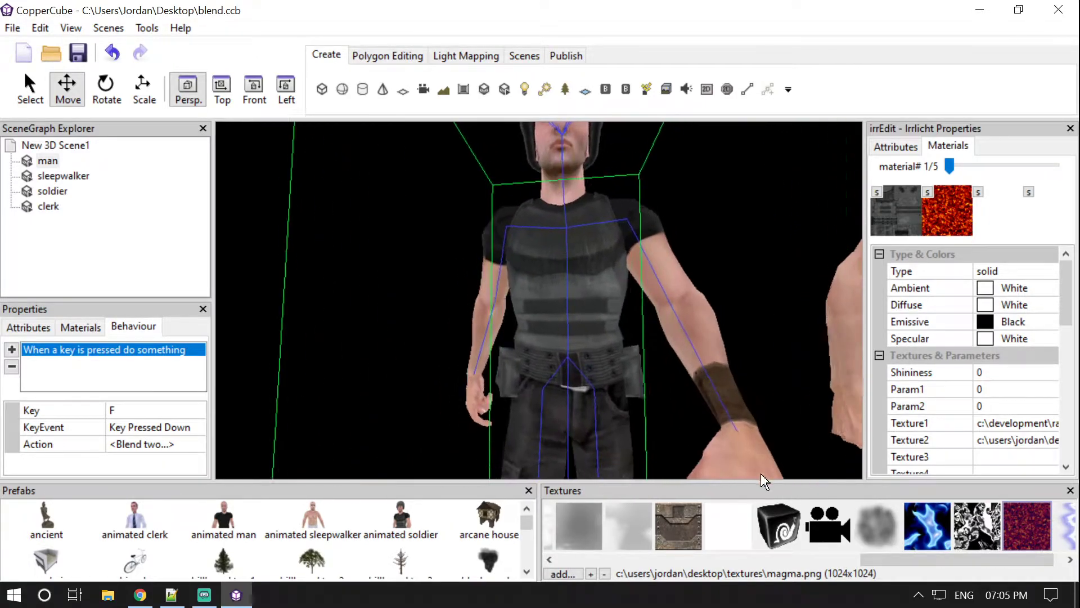
- Select and centre the view on the man, deleting an accidentally added male billboard
left_click_drag(884, 554, 574, 555)
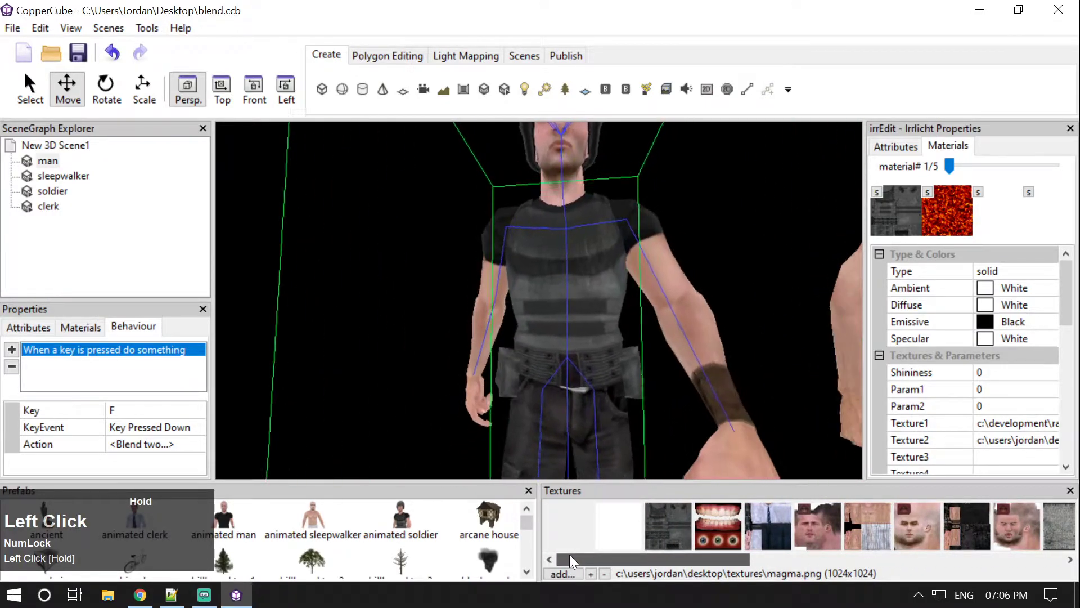
left_click_drag(570, 555, 545, 554)
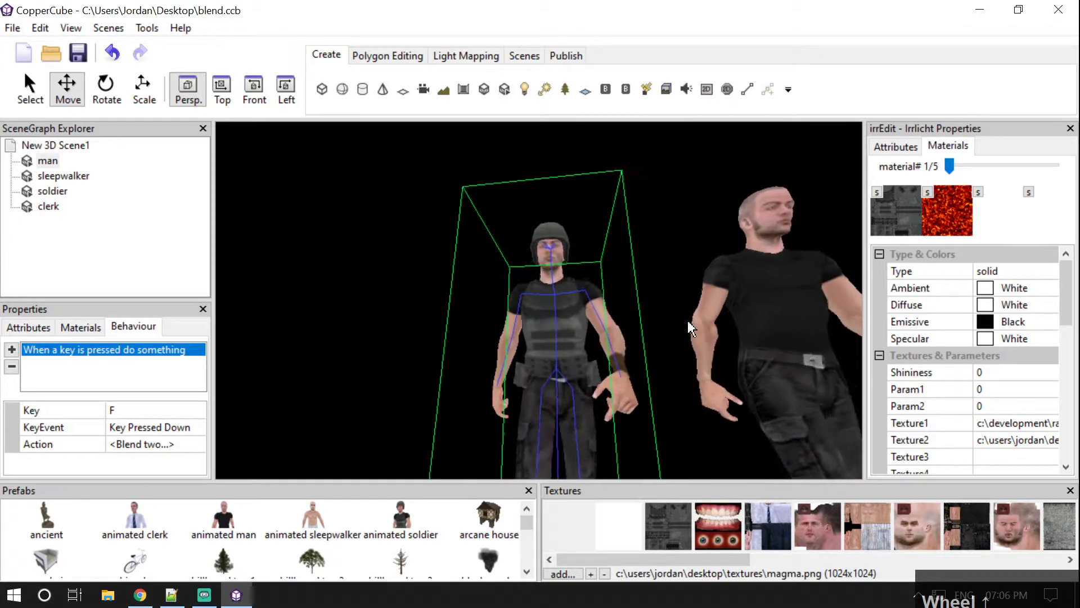
left_click(695, 329)
key("f")
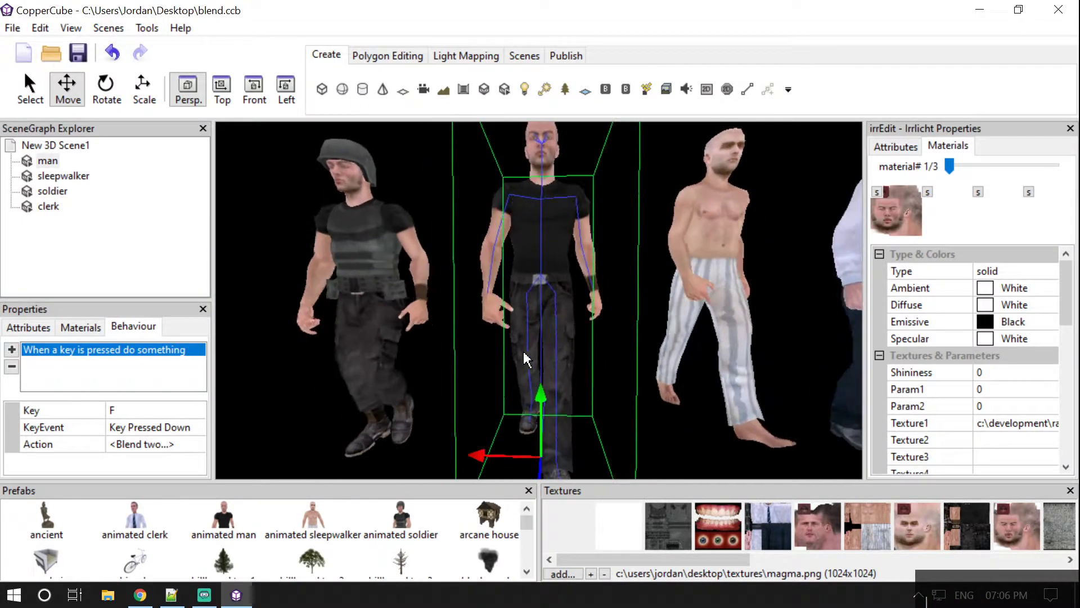
scroll(187, 564, "down", 5)
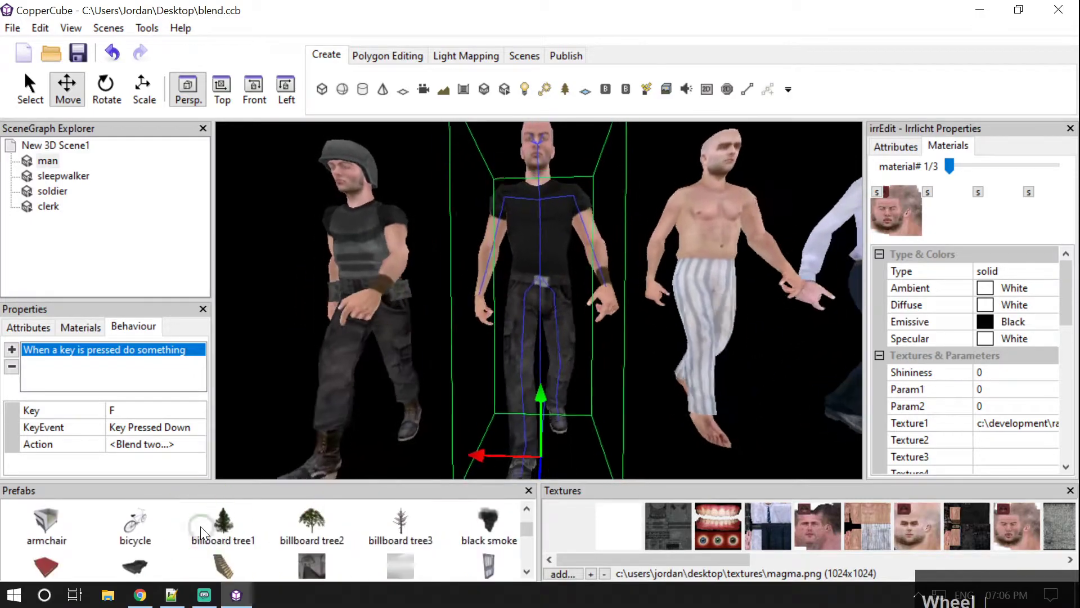
scroll(229, 542, "down", 2)
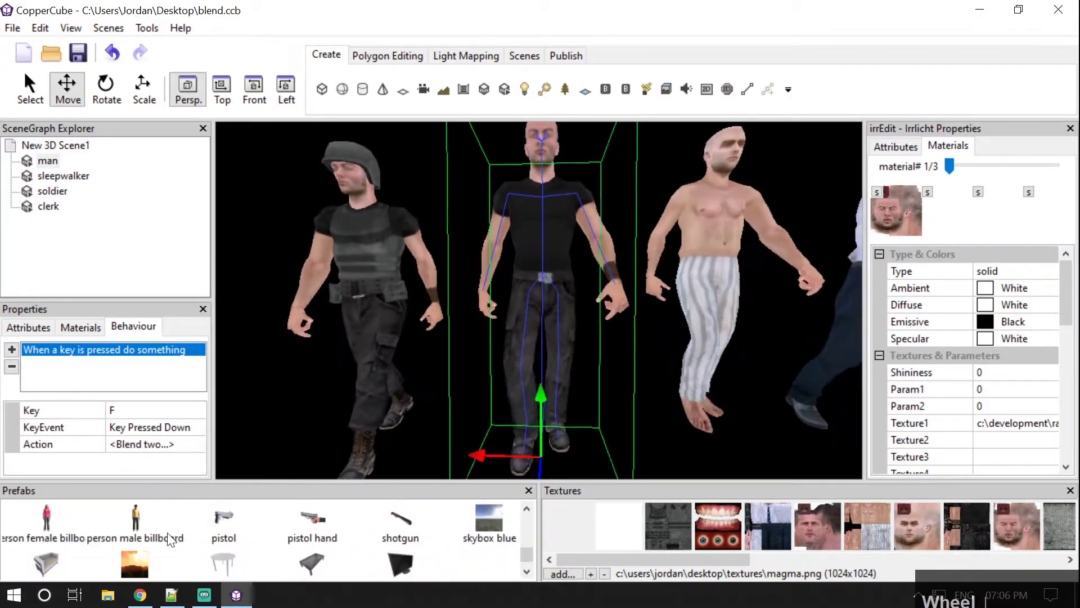
left_click_drag(135, 520, 548, 389)
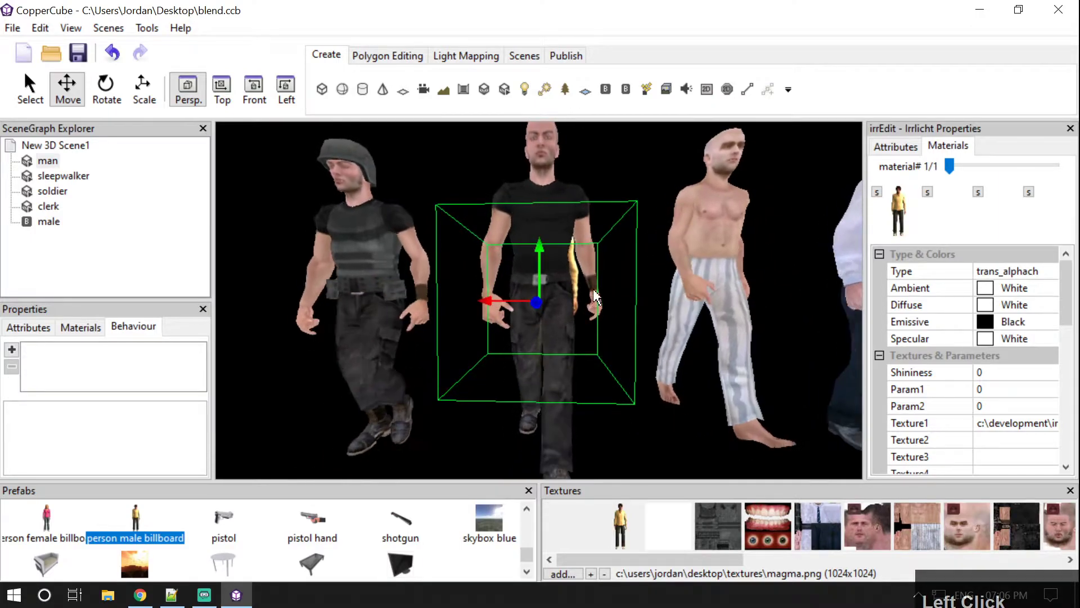
key("Delete")
- Put boy.png in the second texture slot of the man's third material, replacing magma.png
left_click(573, 313)
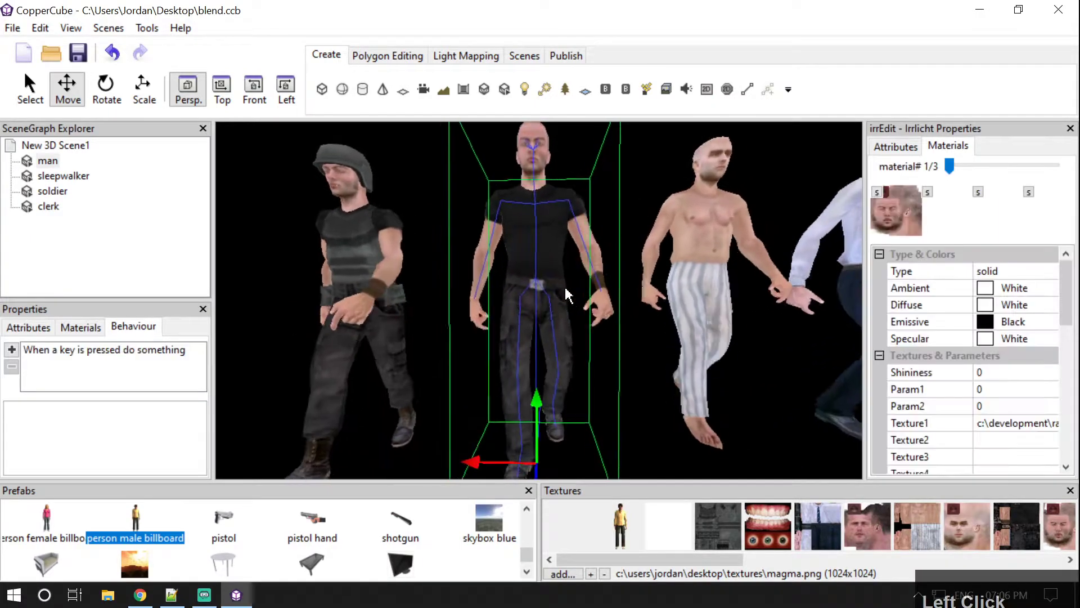
left_click(991, 168)
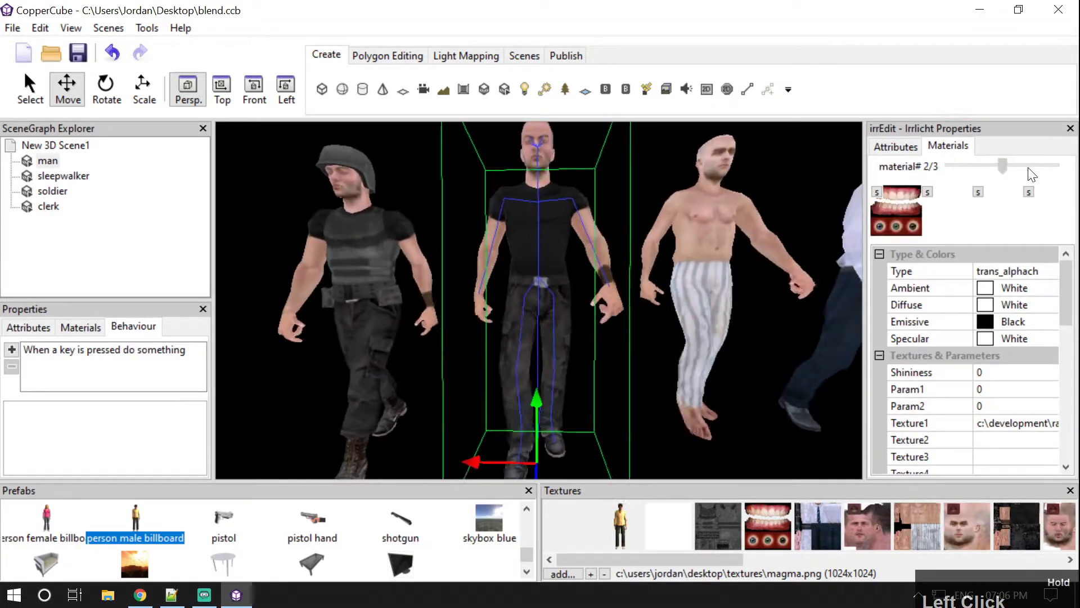
left_click_drag(991, 169, 1054, 165)
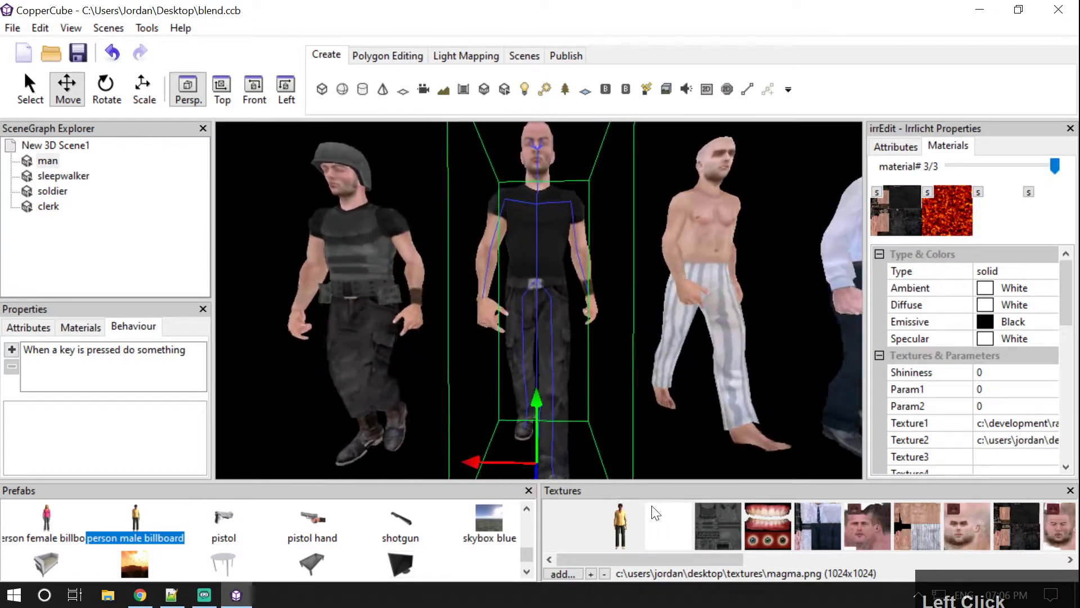
left_click(619, 526)
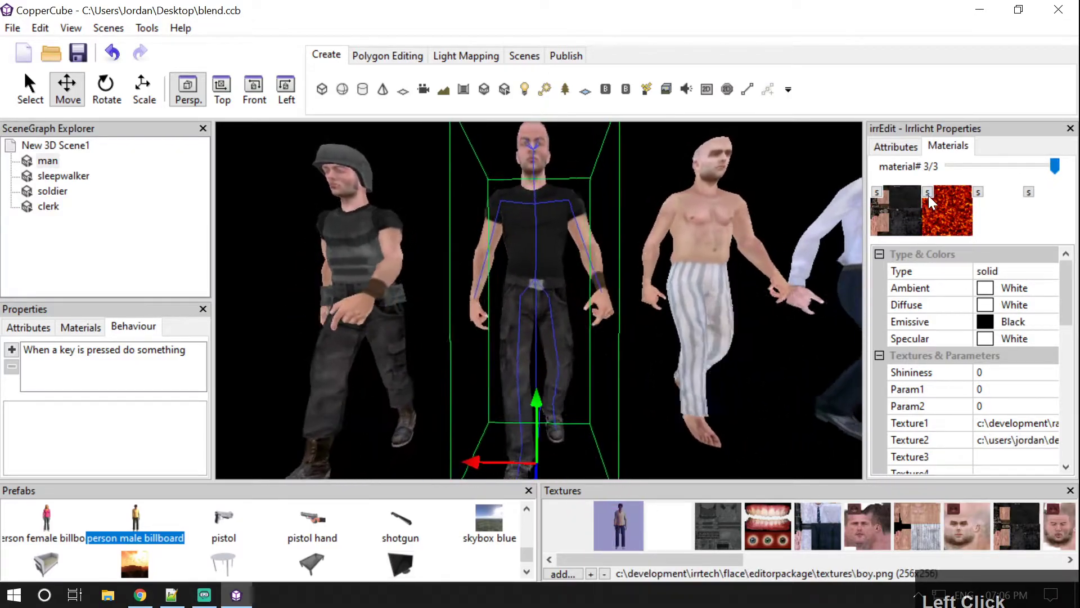
left_click(930, 205)
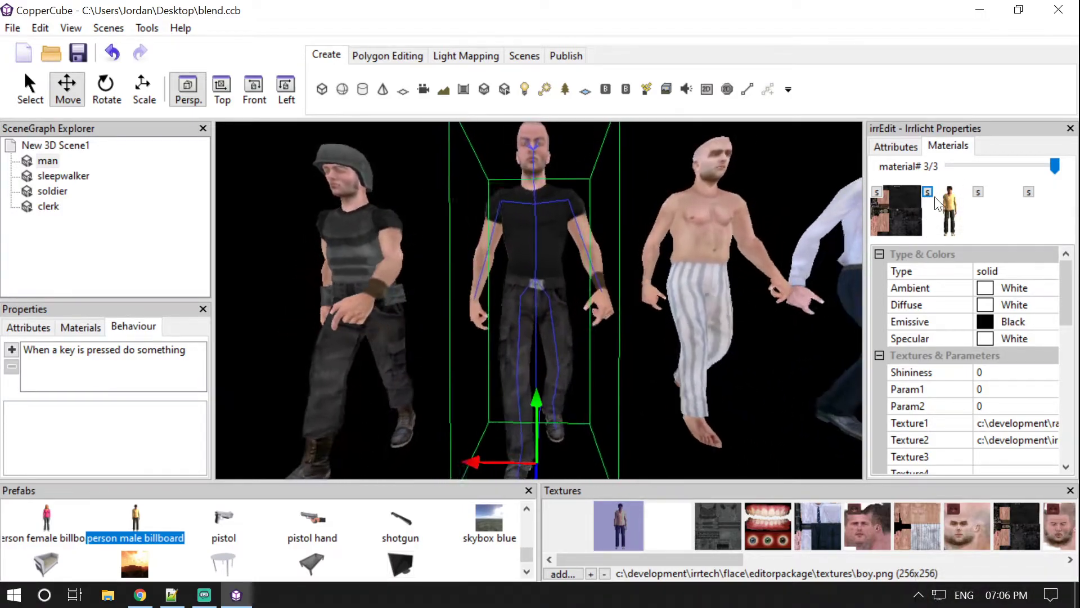
key("F10")
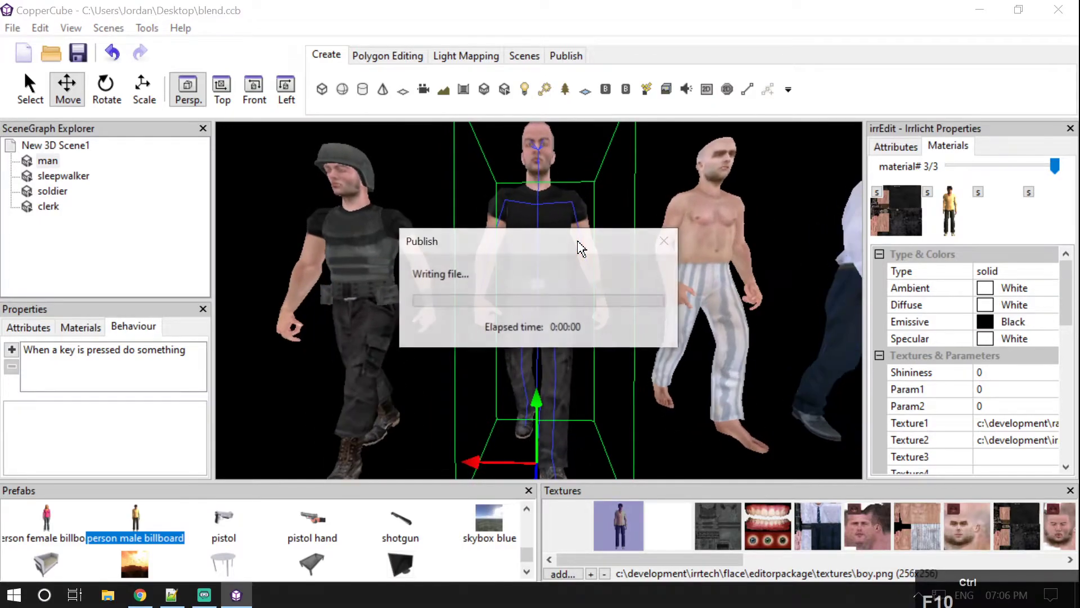
key("w")
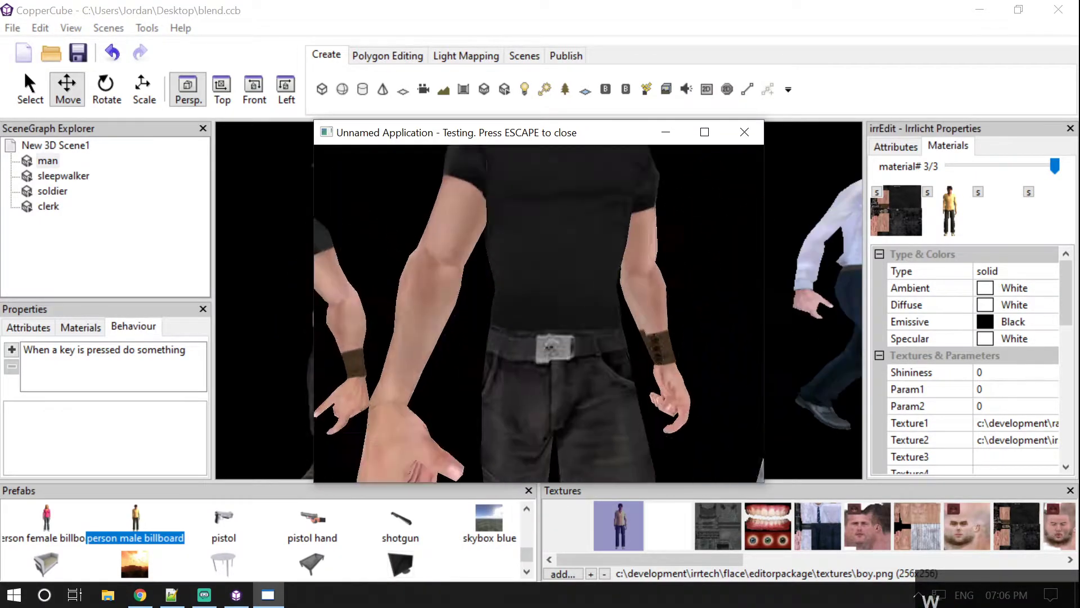
key("s")
key("f")
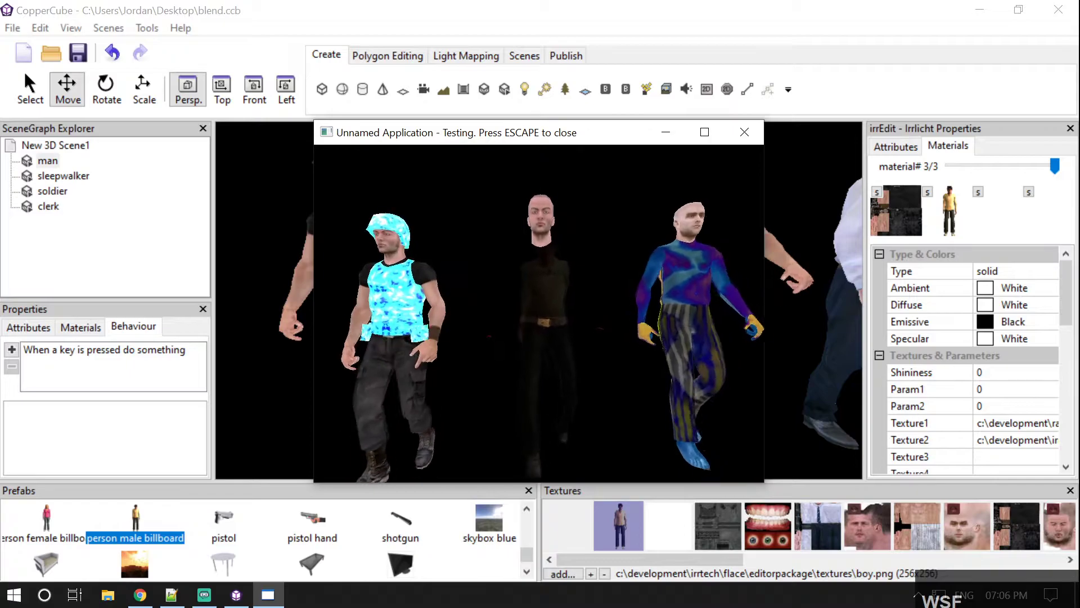
key("Escape")
left_click(130, 349)
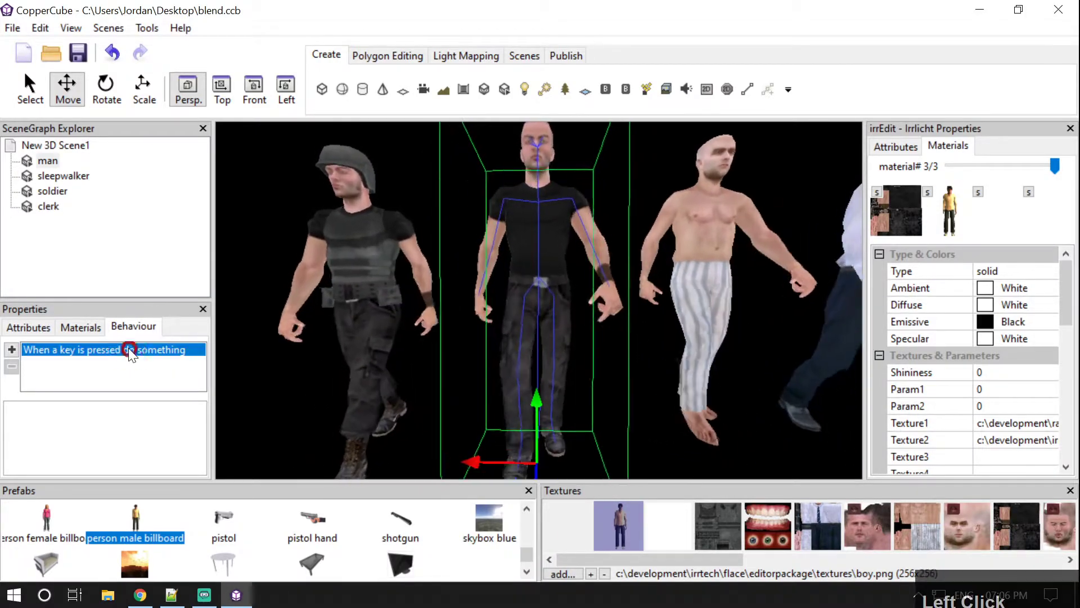
left_click(158, 444)
left_click(200, 444)
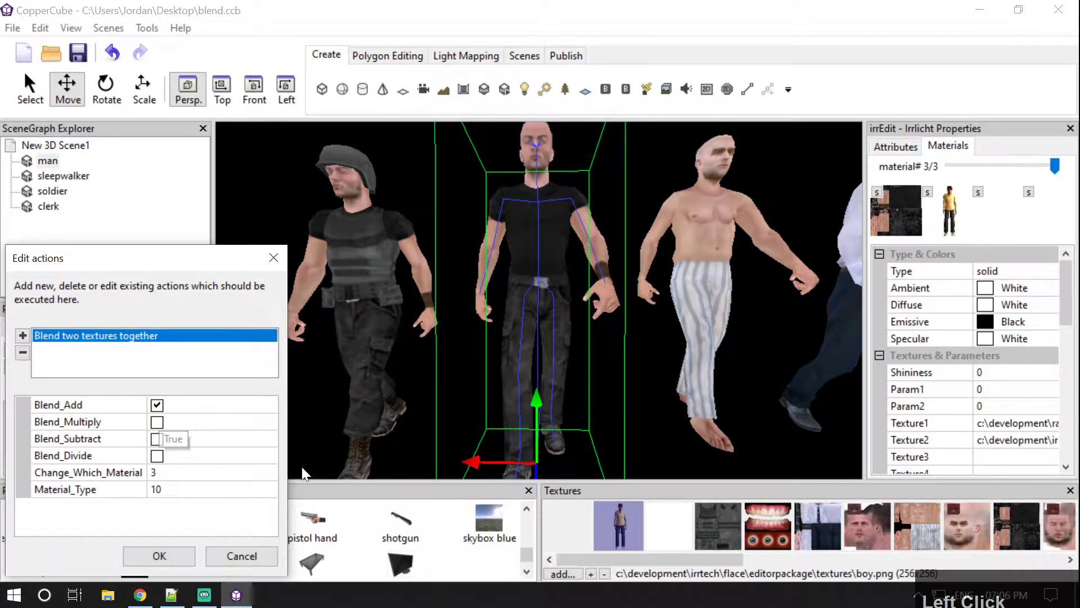
left_click(186, 563)
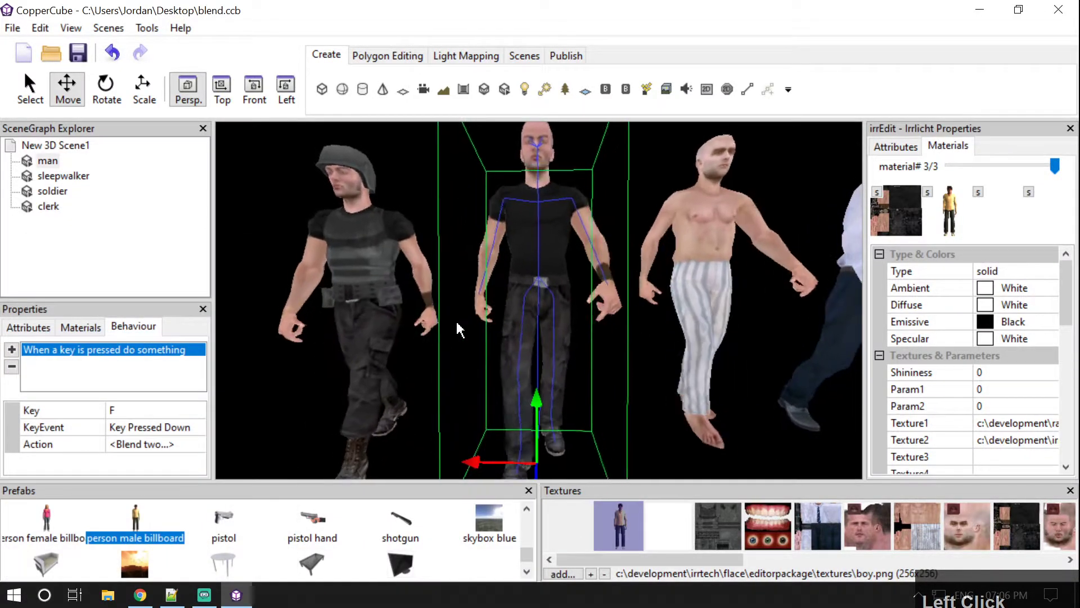
key("F10")
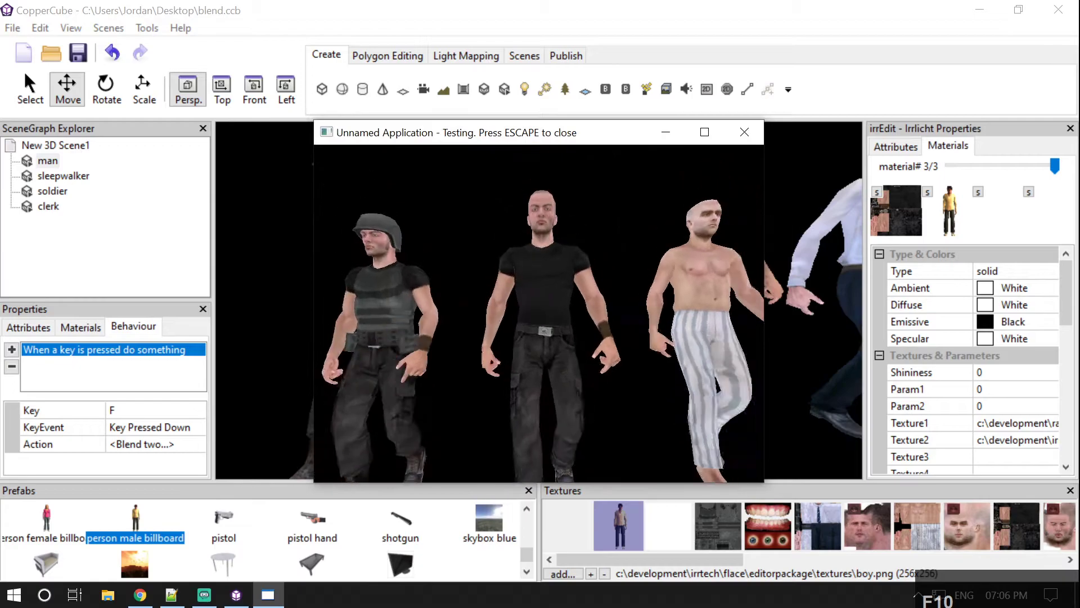
key("s")
key("d")
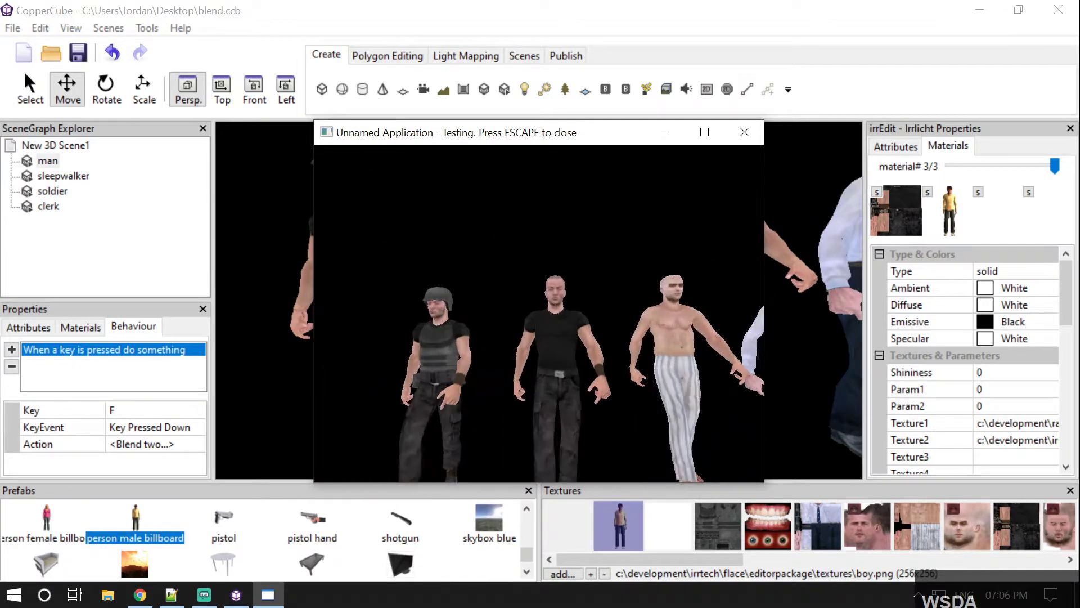
key("f")
key("w")
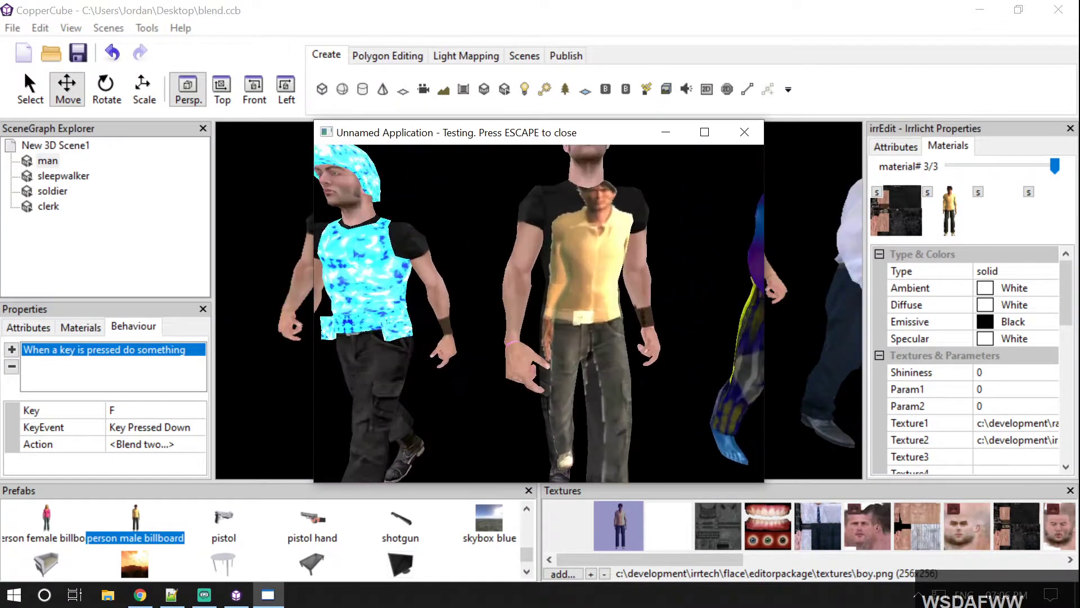
key("w")
key("d")
key("a")
key("w")
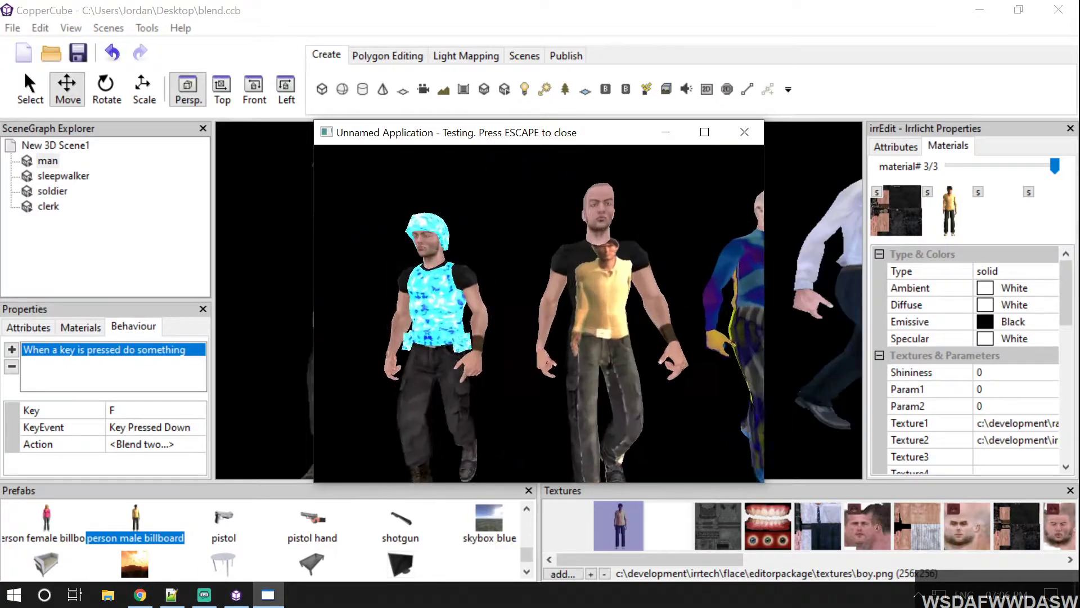
key("w")
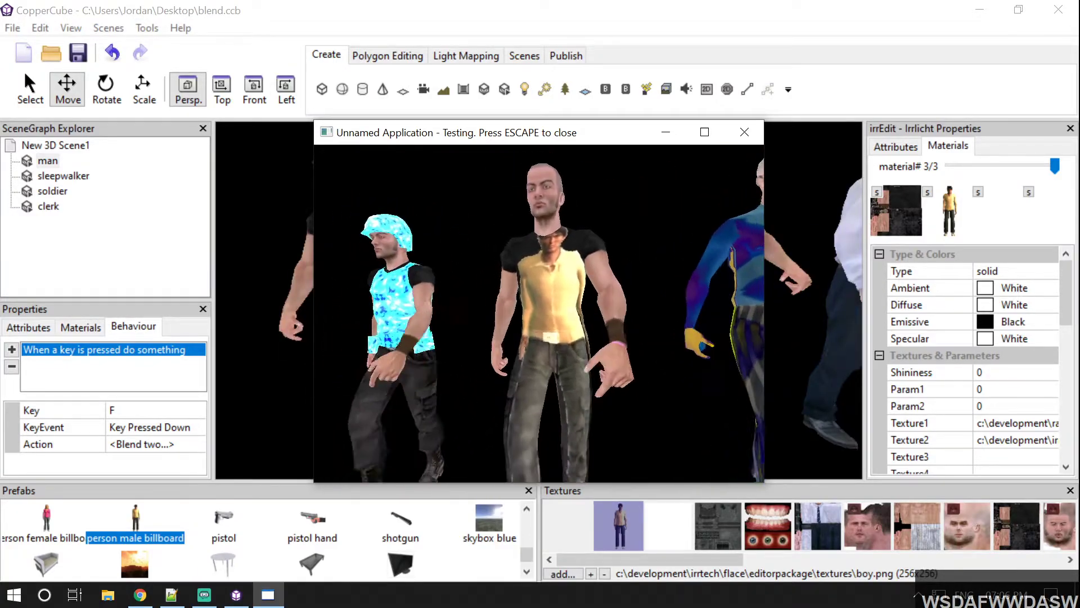
key("w")
key("w")
key("a")
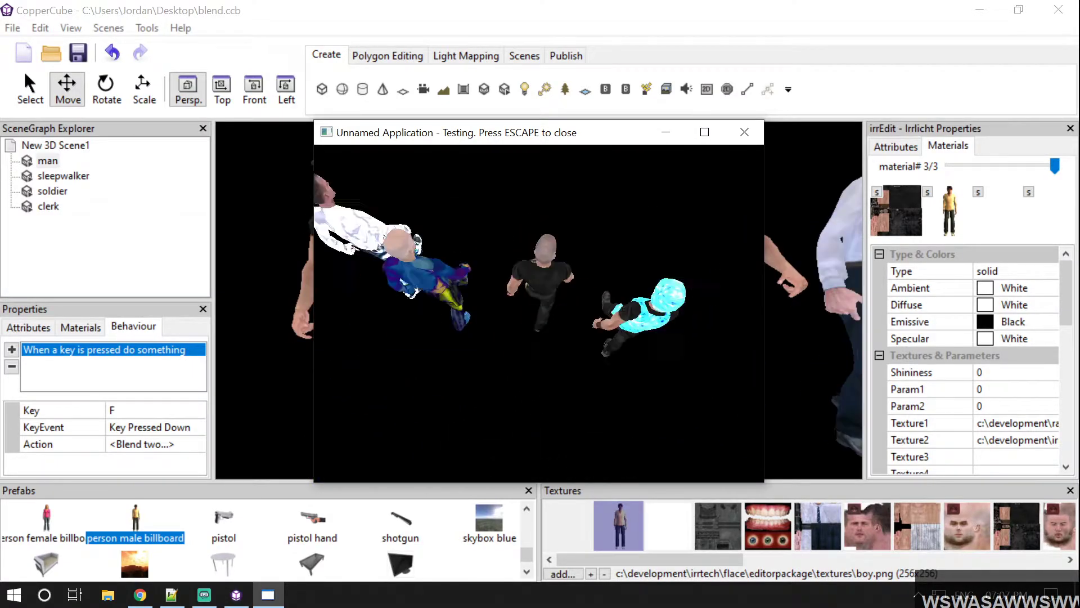
key("Escape")
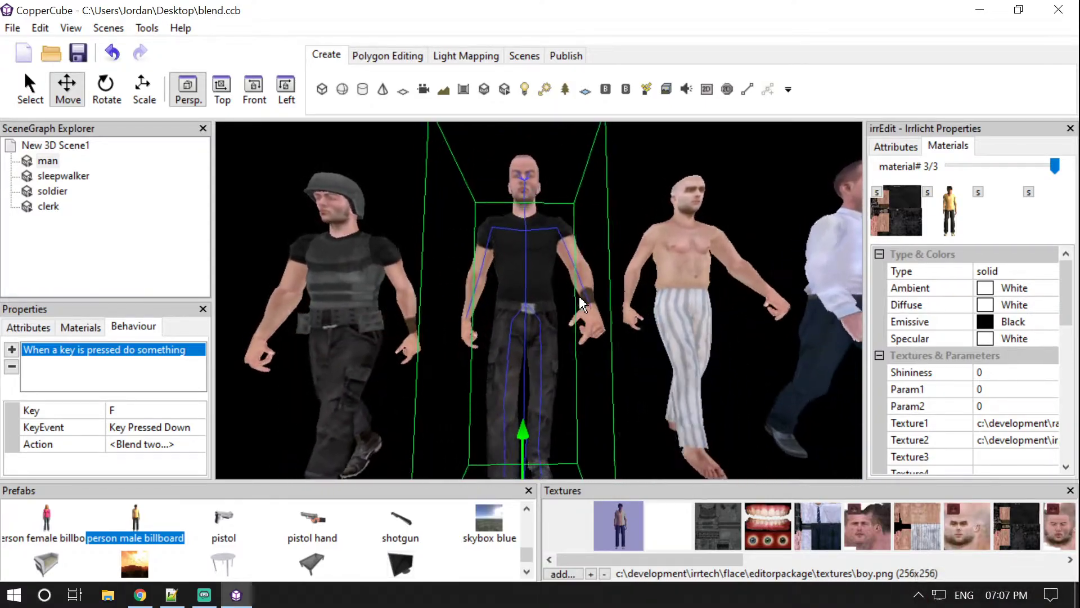
left_click(498, 299)
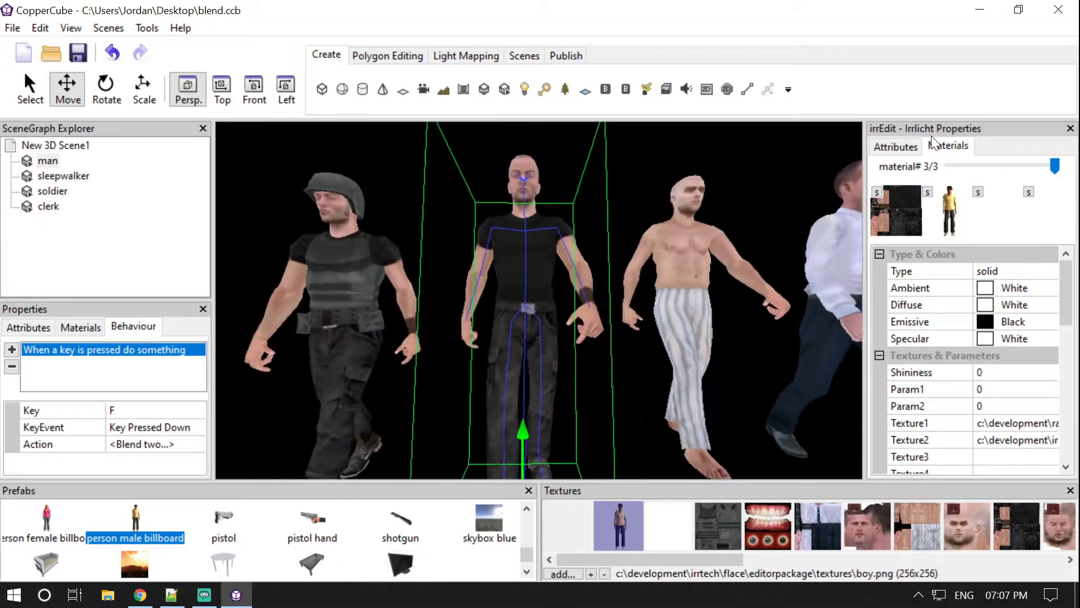
left_click(904, 210)
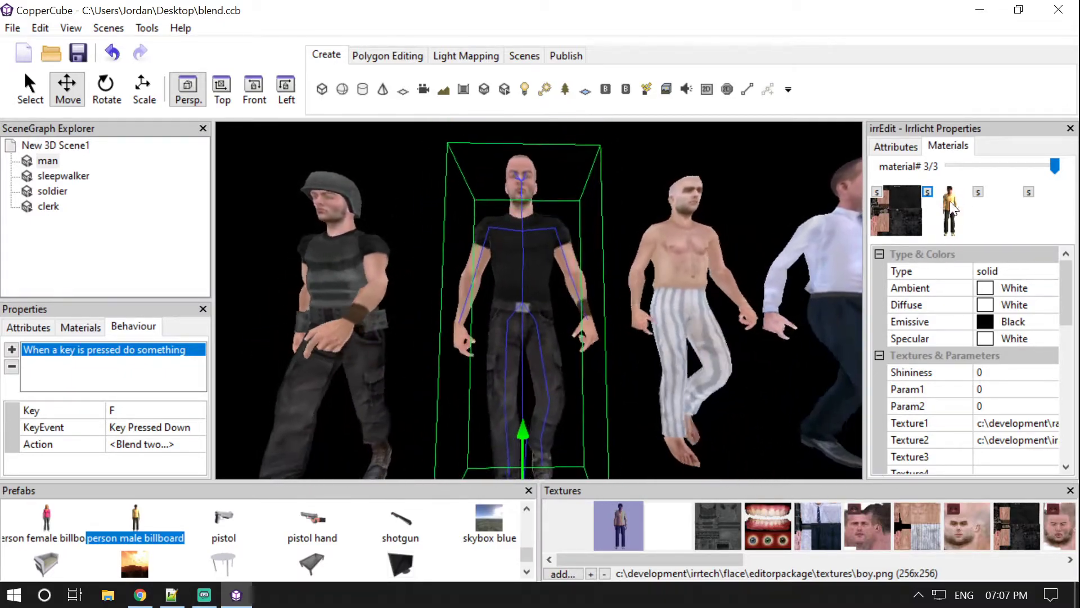
- Assign boy.png to the man's first texture slot and std_body_02.bmp to the second
left_click(877, 193)
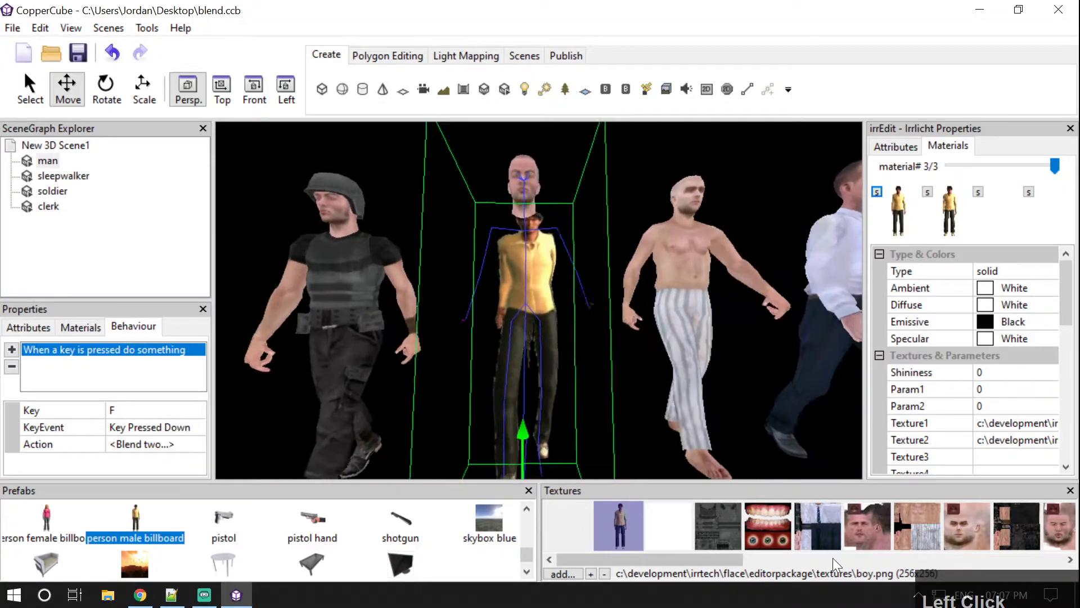
left_click_drag(626, 558, 757, 559)
left_click(636, 529)
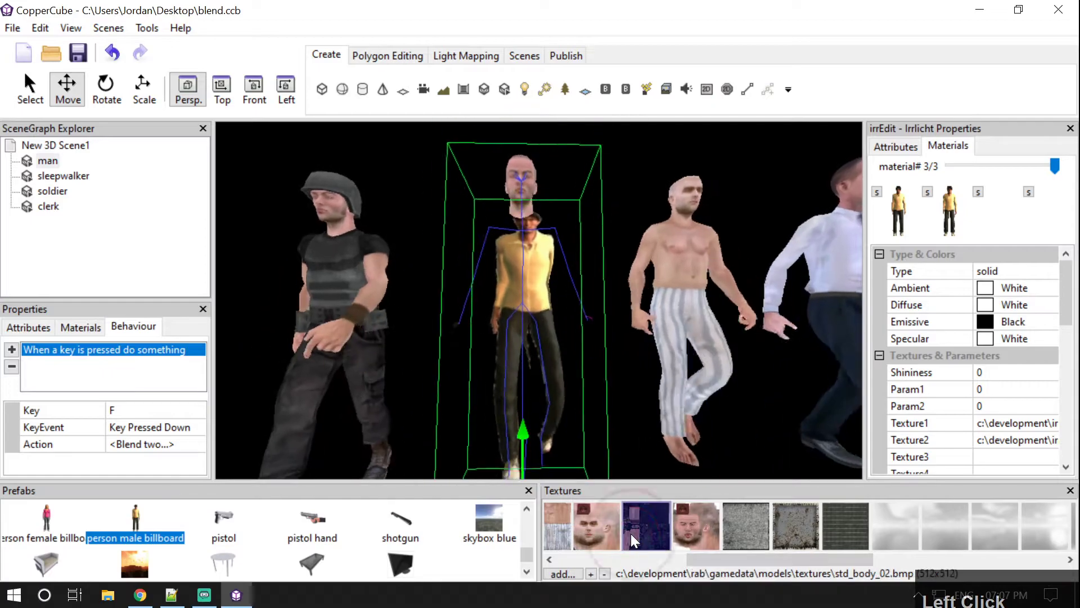
left_click(927, 193)
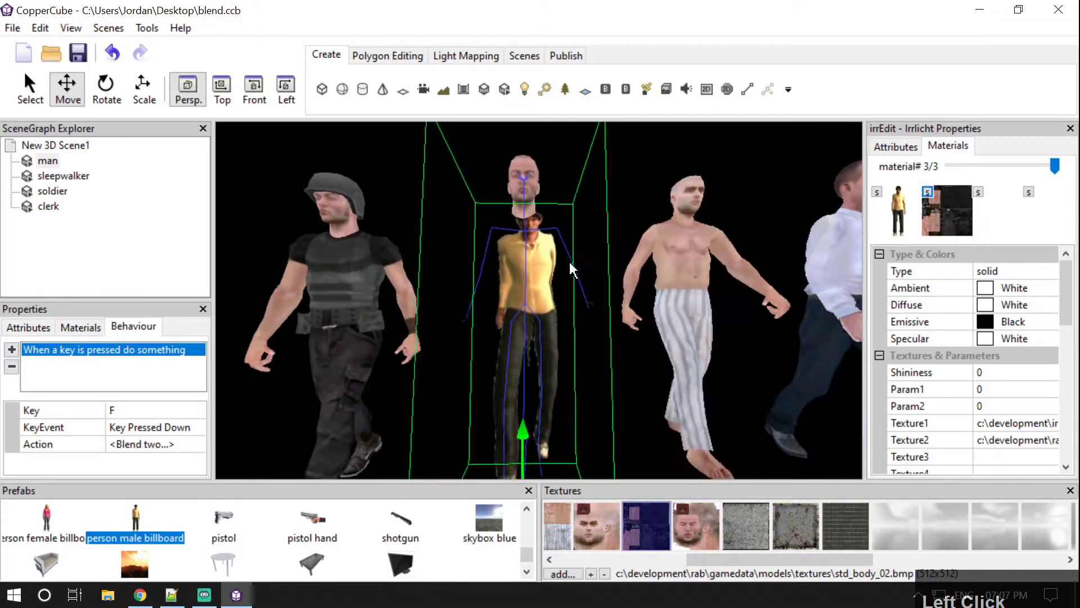
- Test-run with F10, press F, and inspect the boy image on the yellow shirt before exiting
key("F10")
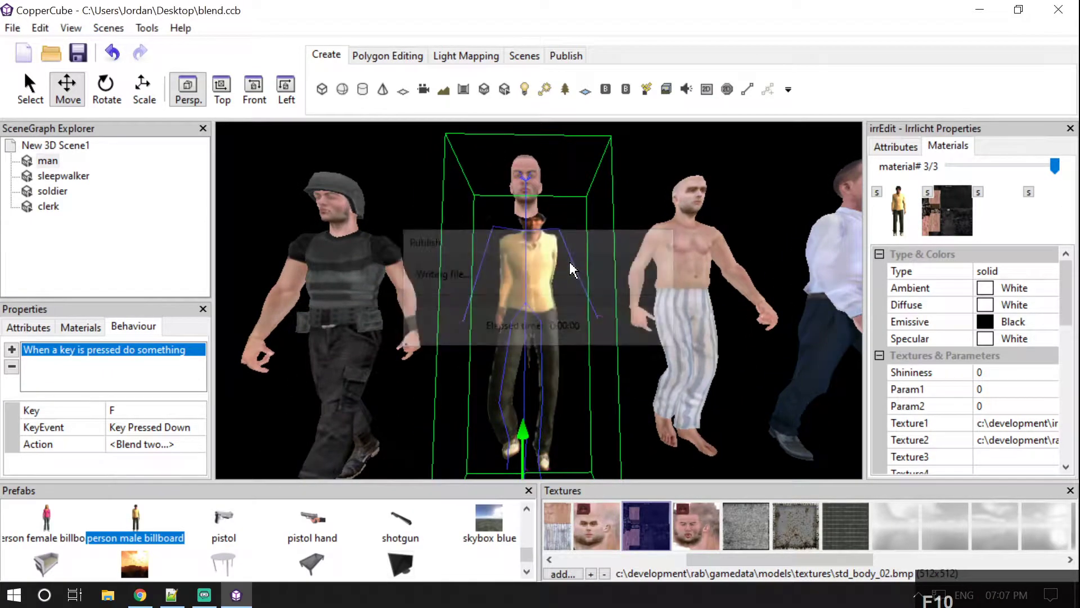
key("f")
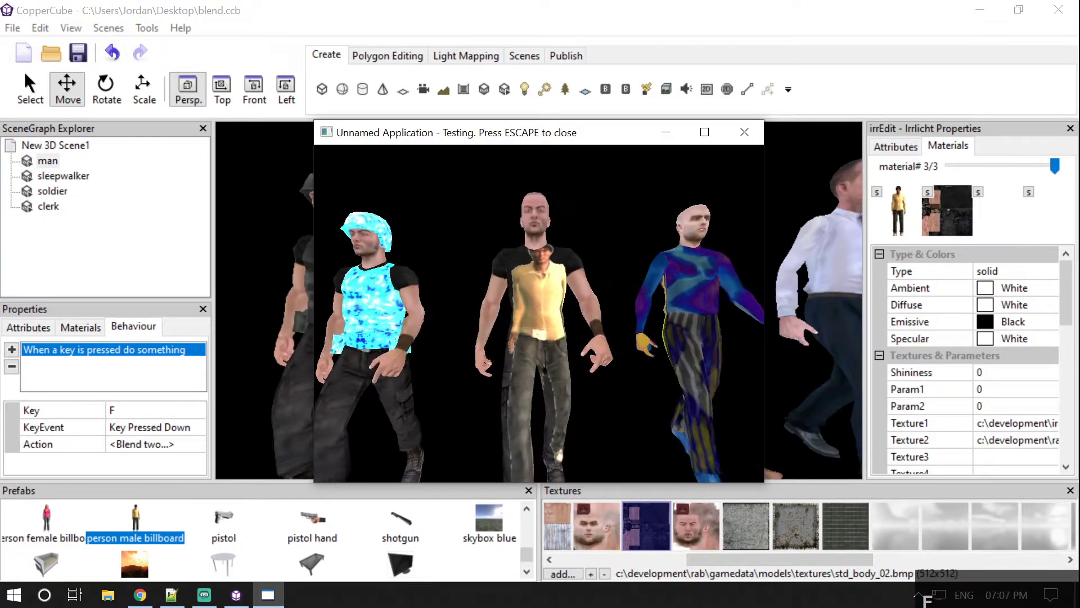
key("w")
key("s")
key("w")
key("s")
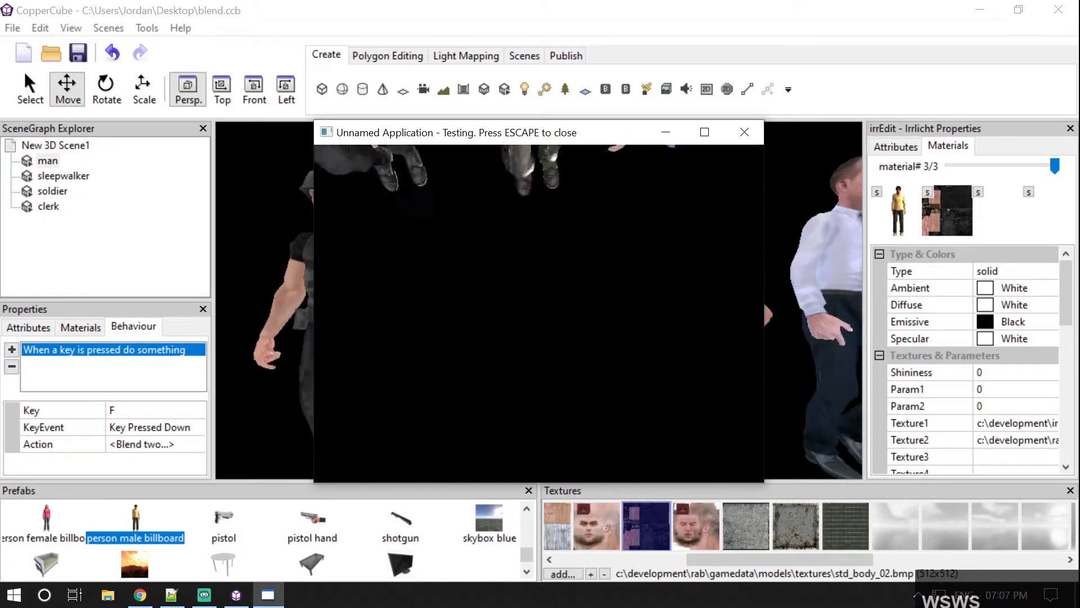
key("w")
key("d")
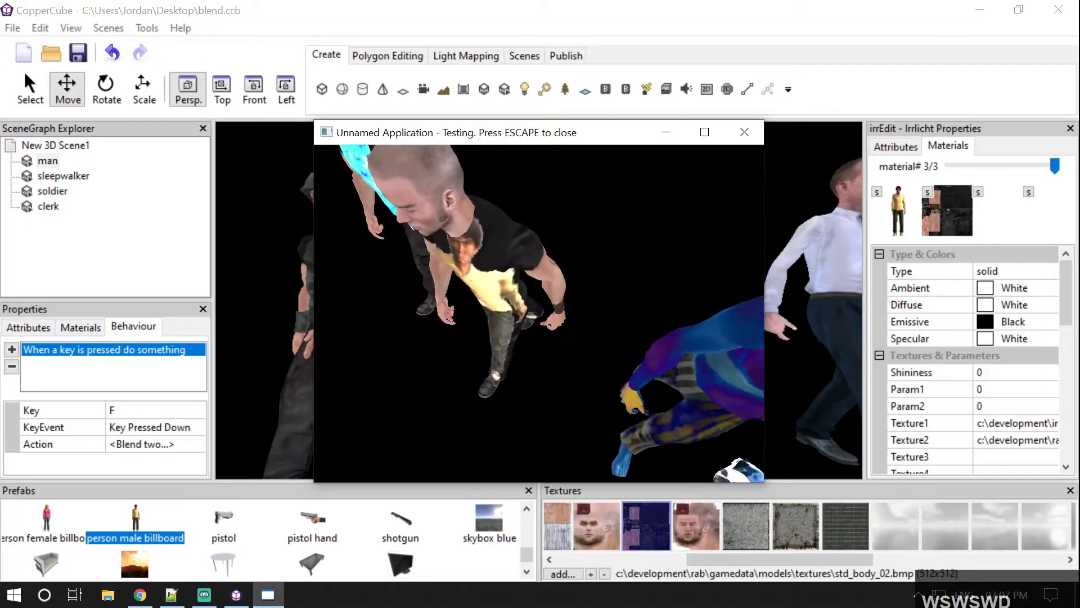
key("s")
key("w")
key("a")
key("w")
key("d")
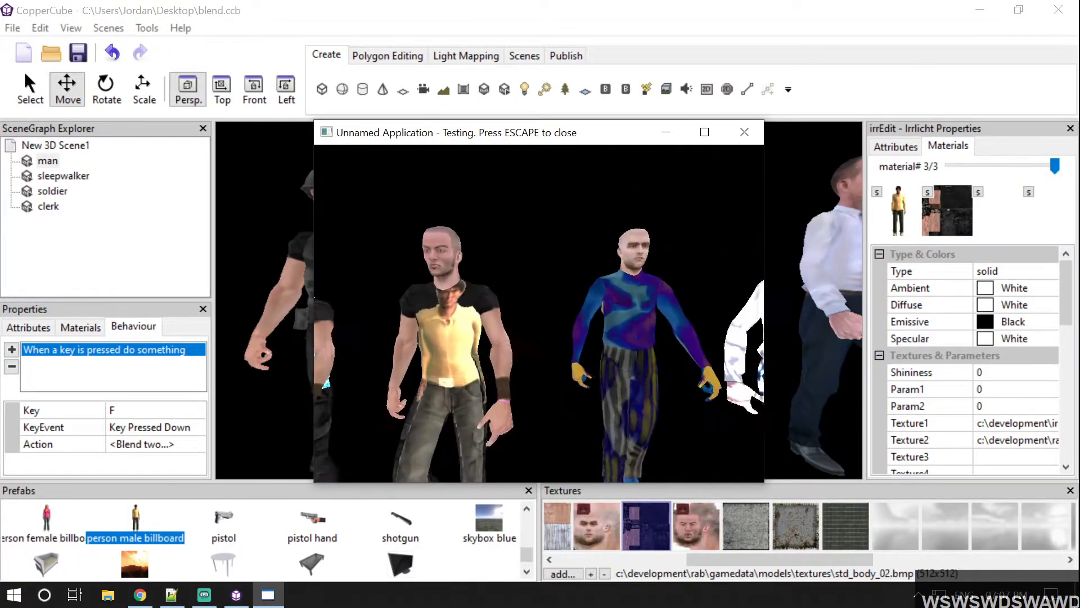
key("Escape")
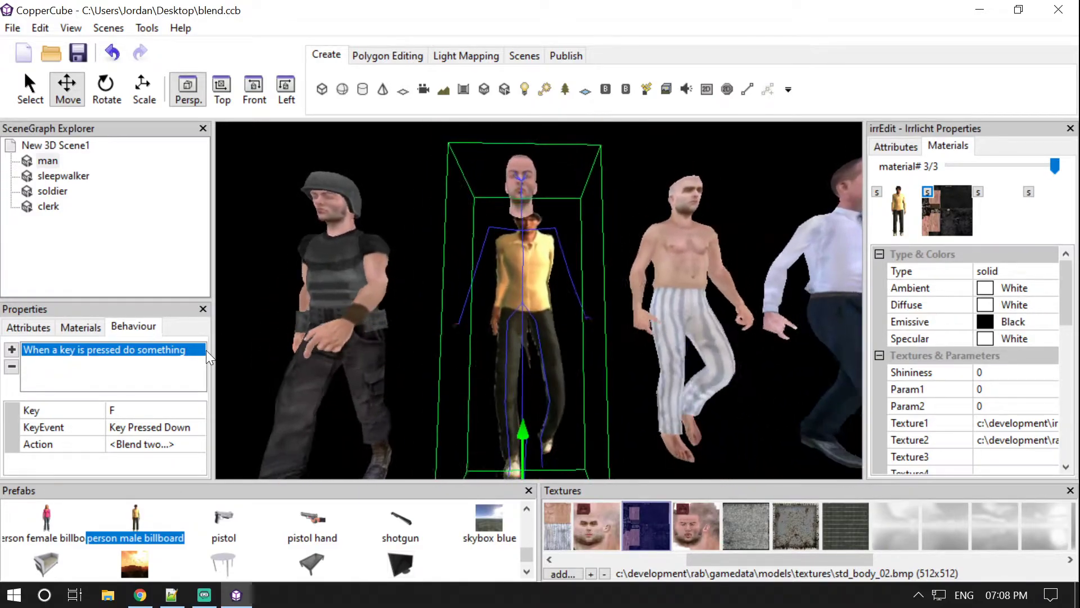
- Confirm subtract blending in the blend action and run a quick F10 test
left_click(191, 448)
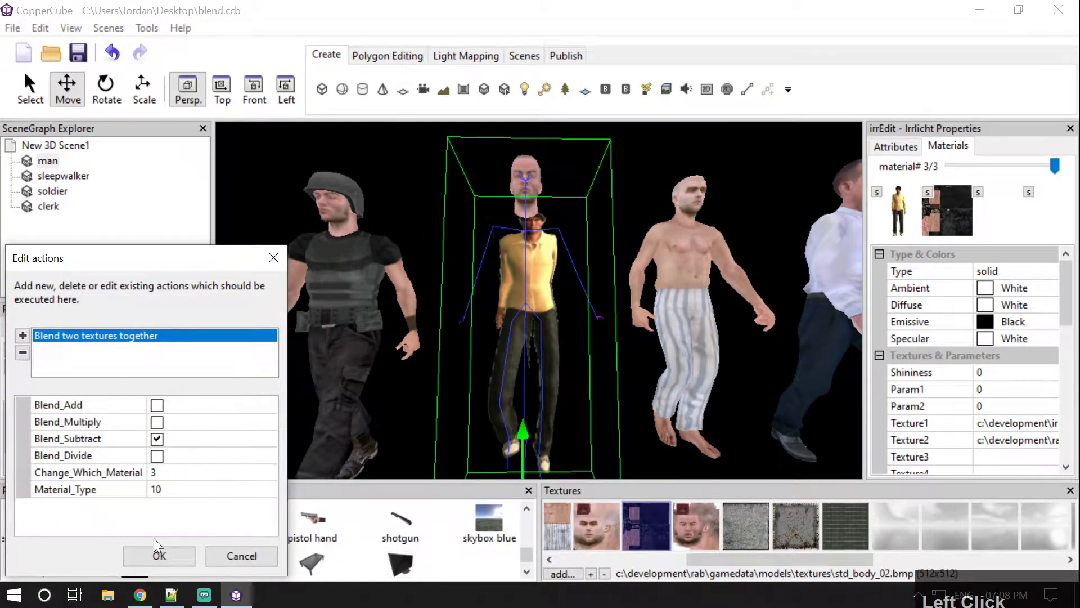
left_click(160, 555)
key("F10")
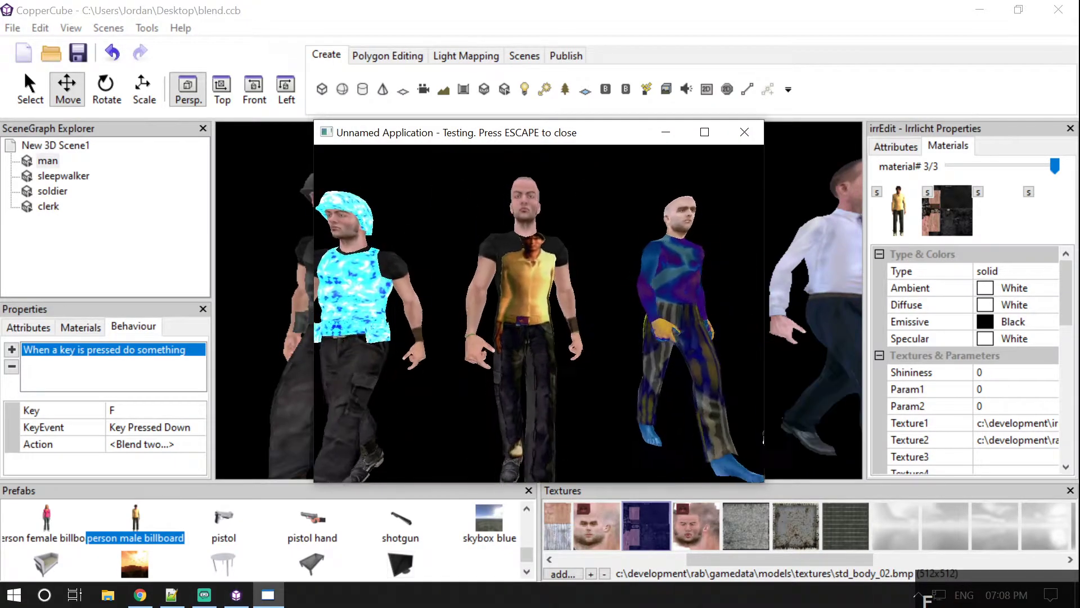
key("w")
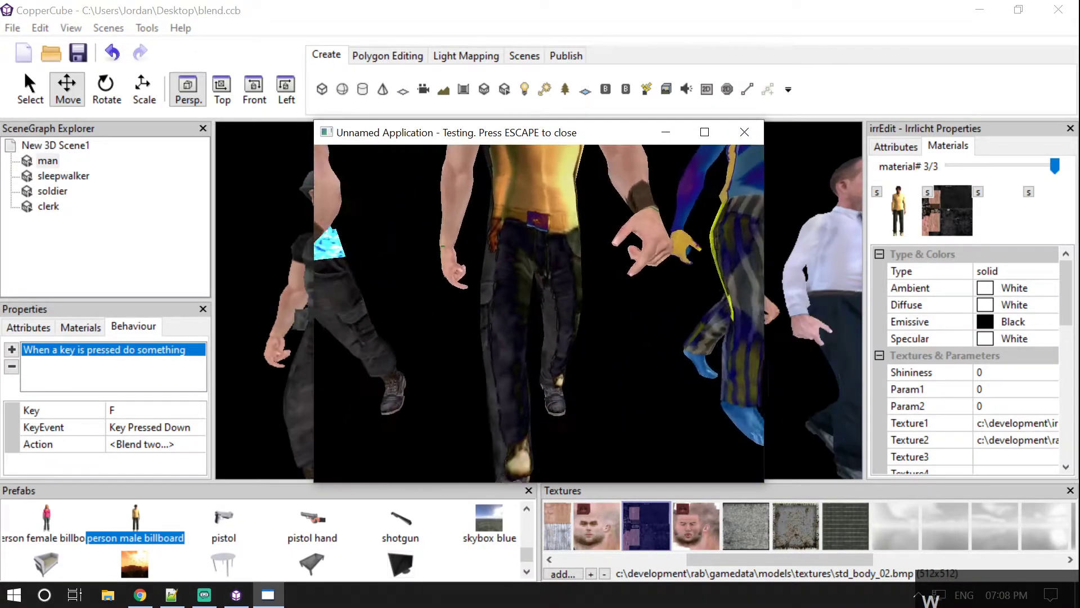
key("s")
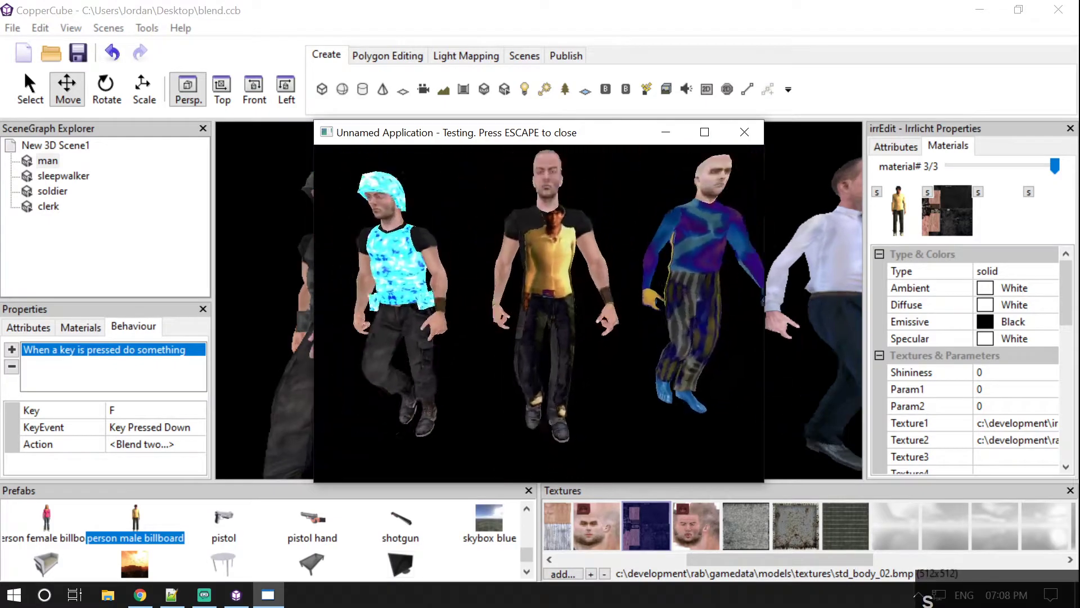
key("Escape")
- Fill the man's first texture slot and set boy.png back as his second texture
left_click(881, 193)
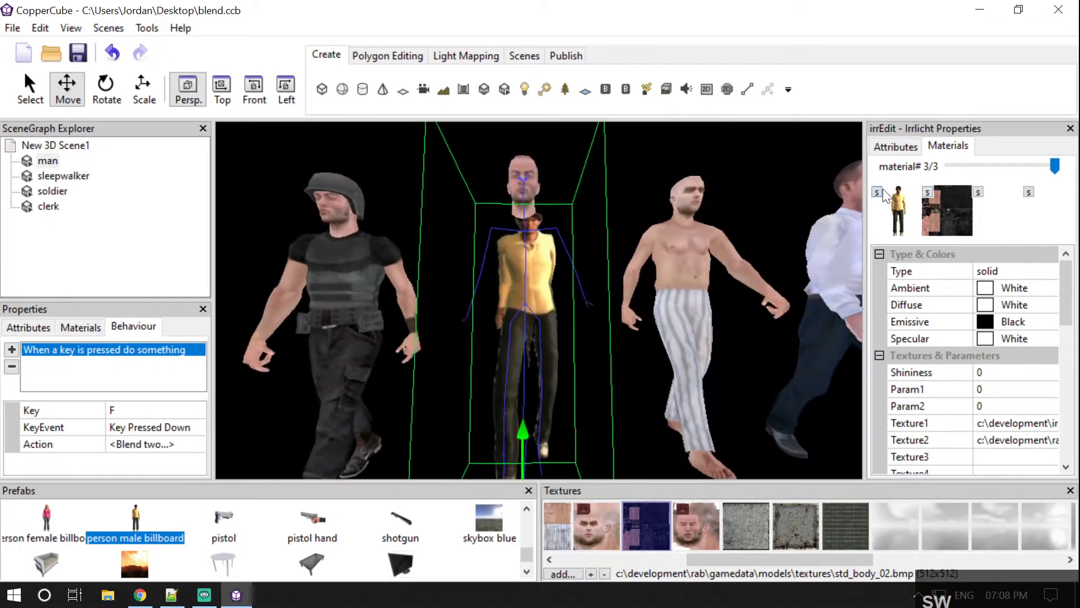
left_click_drag(770, 559, 669, 554)
left_click(567, 525)
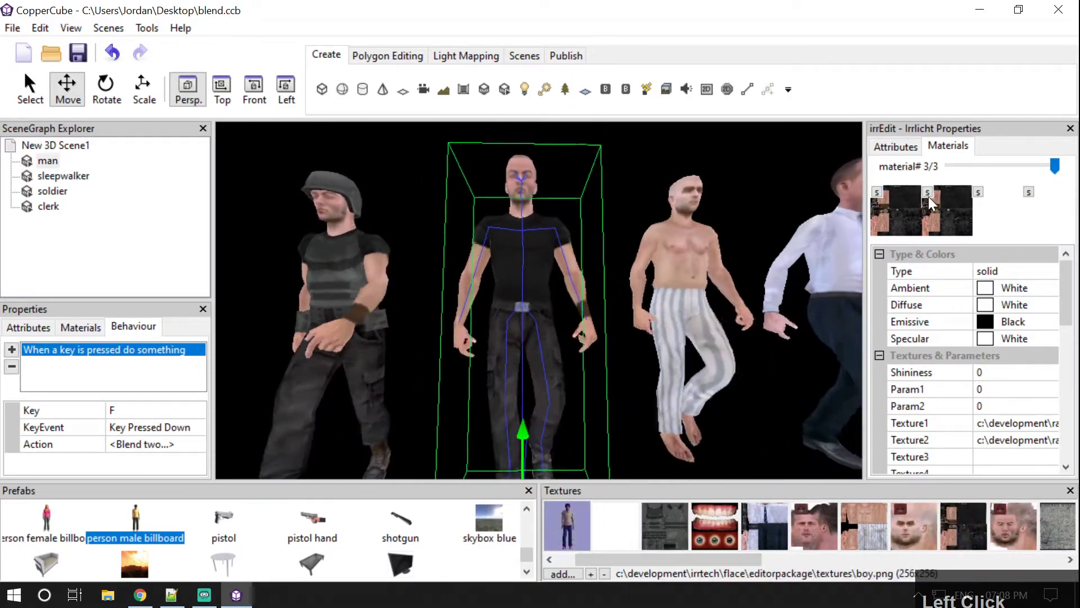
left_click(927, 192)
- Test-run with F10, press F to blend, and move around the characters before exiting
key("F10")
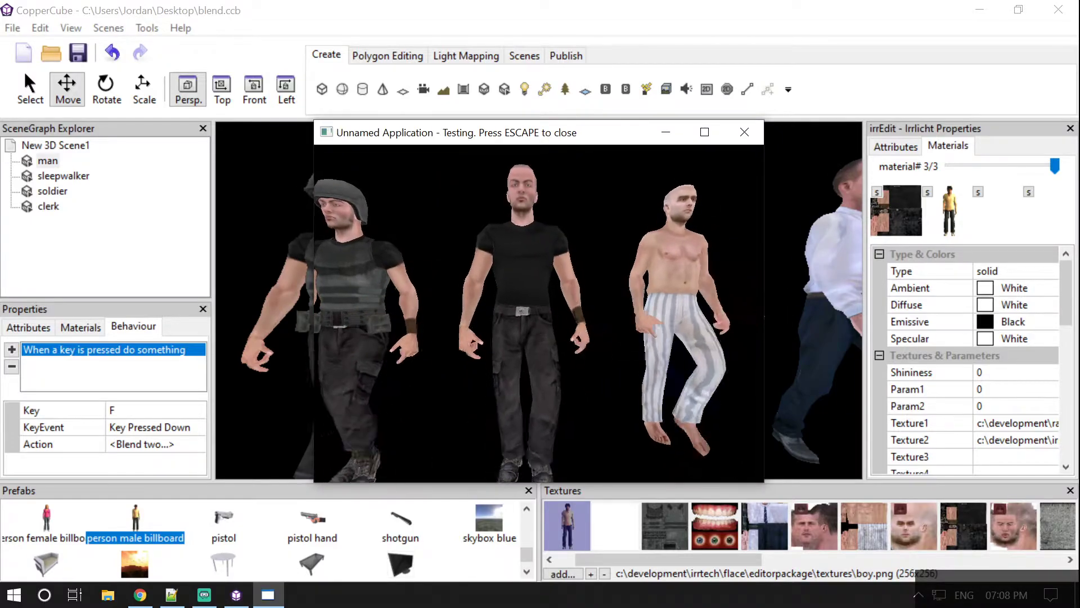
key("f")
key("w")
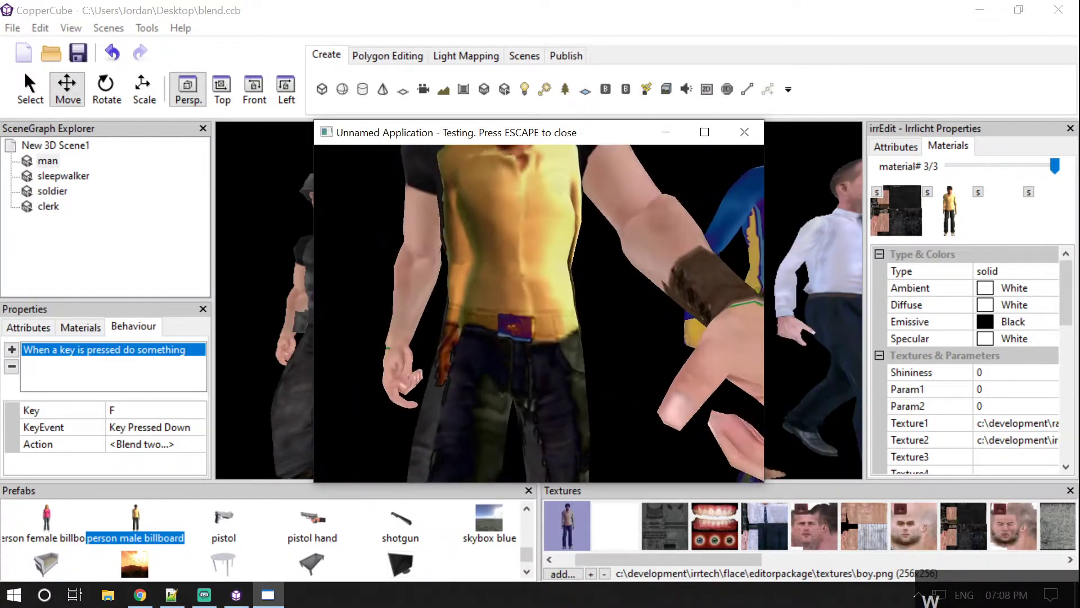
key("s")
key("w")
key("s")
key("w")
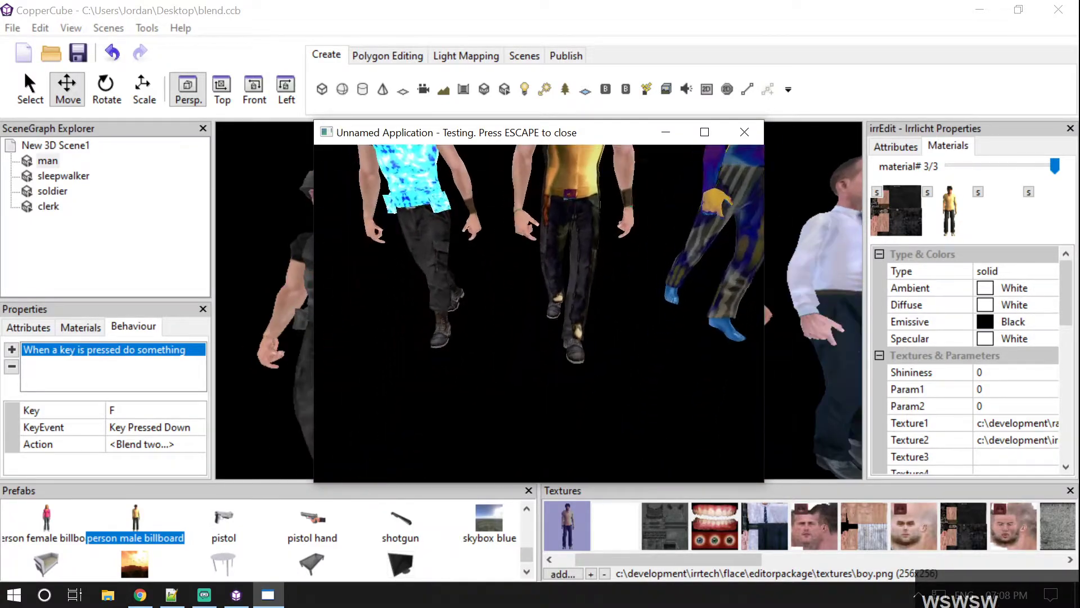
key("w")
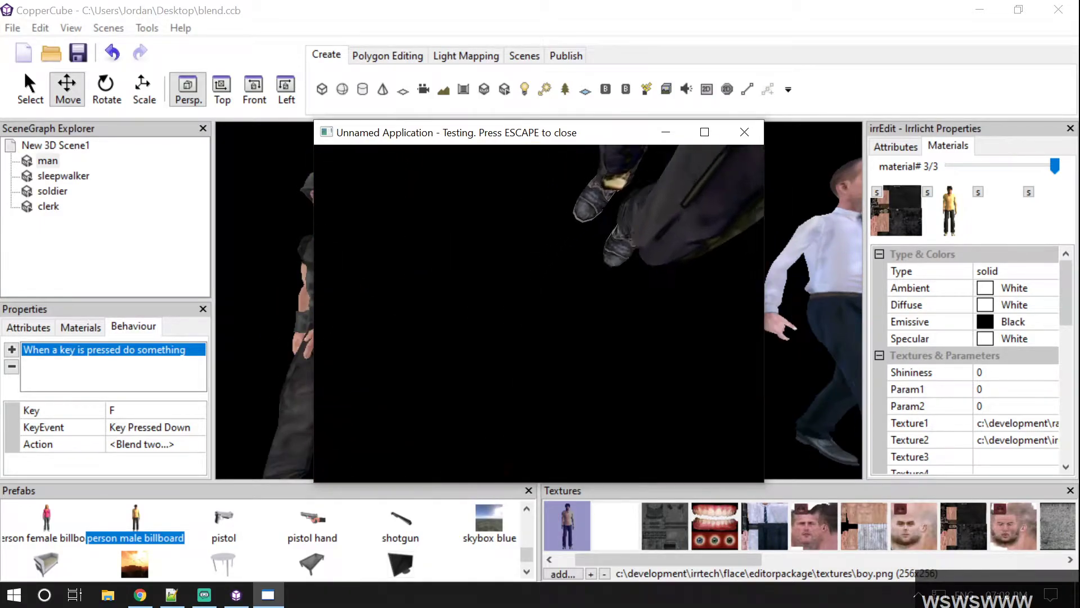
key("w")
key("s")
key("Escape")
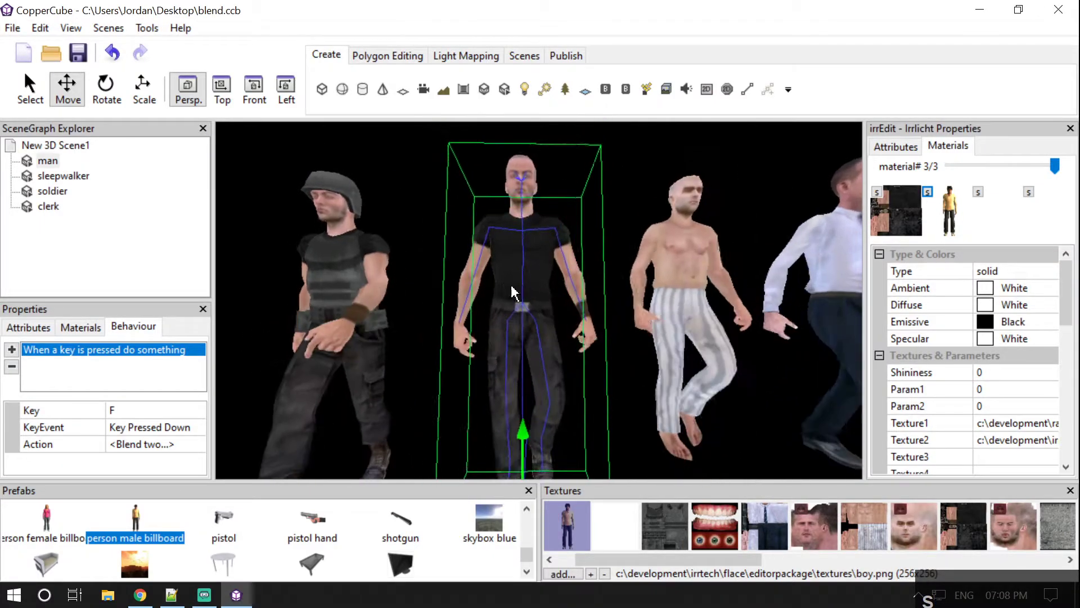
- Select the man and set std_body_02.bmp as his second texture
left_click(518, 287)
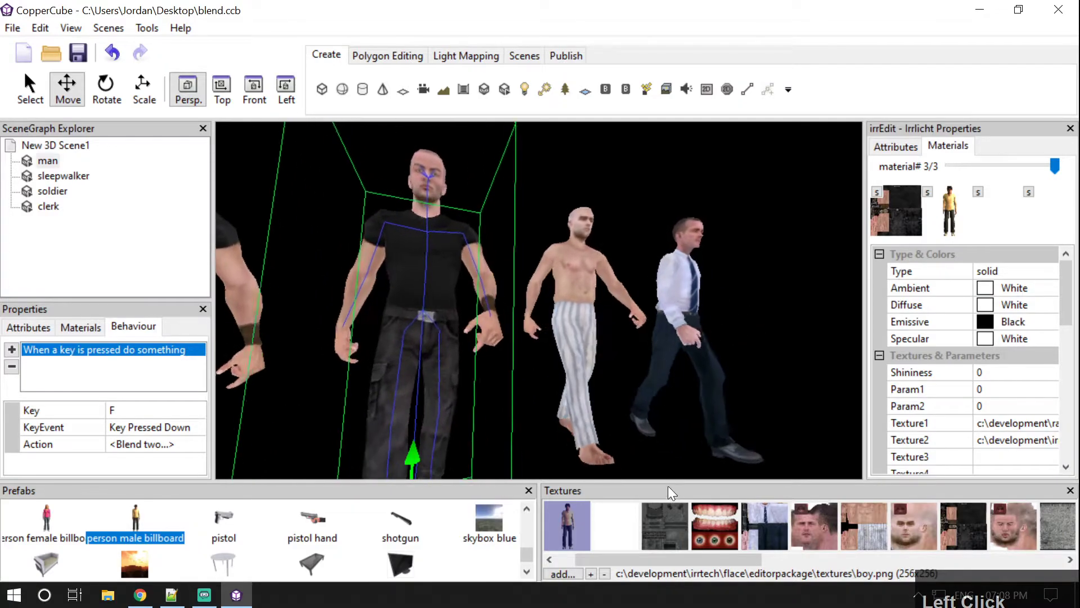
left_click_drag(653, 558, 675, 557)
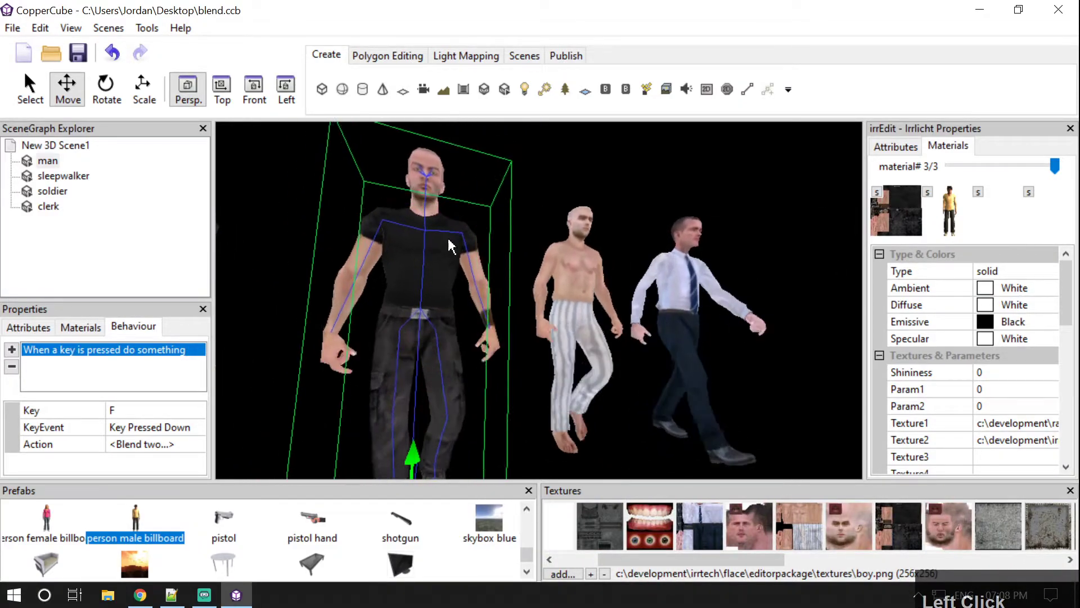
left_click(570, 293)
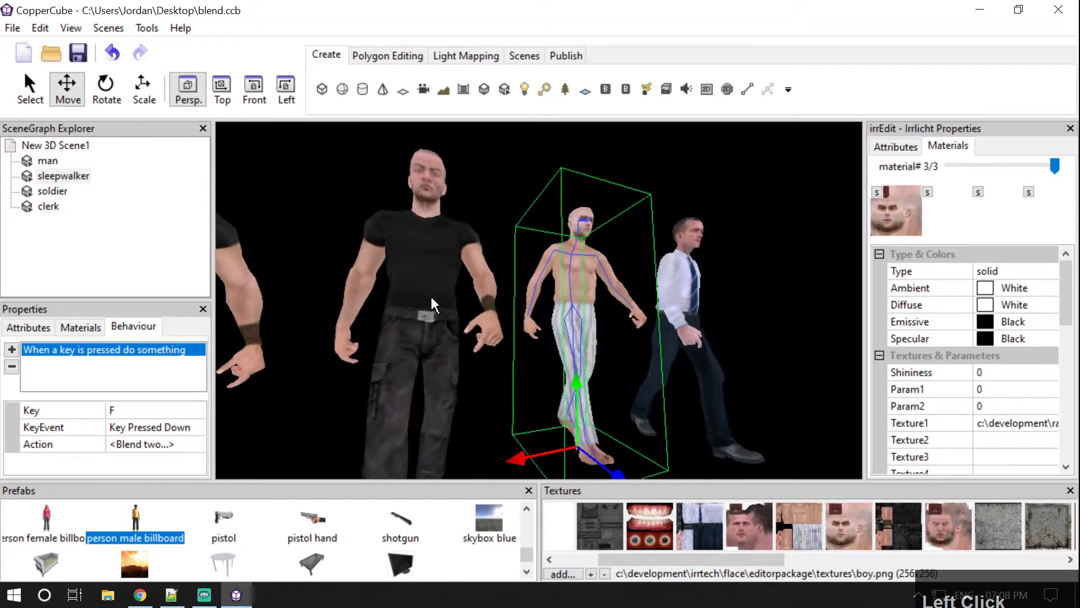
left_click(432, 305)
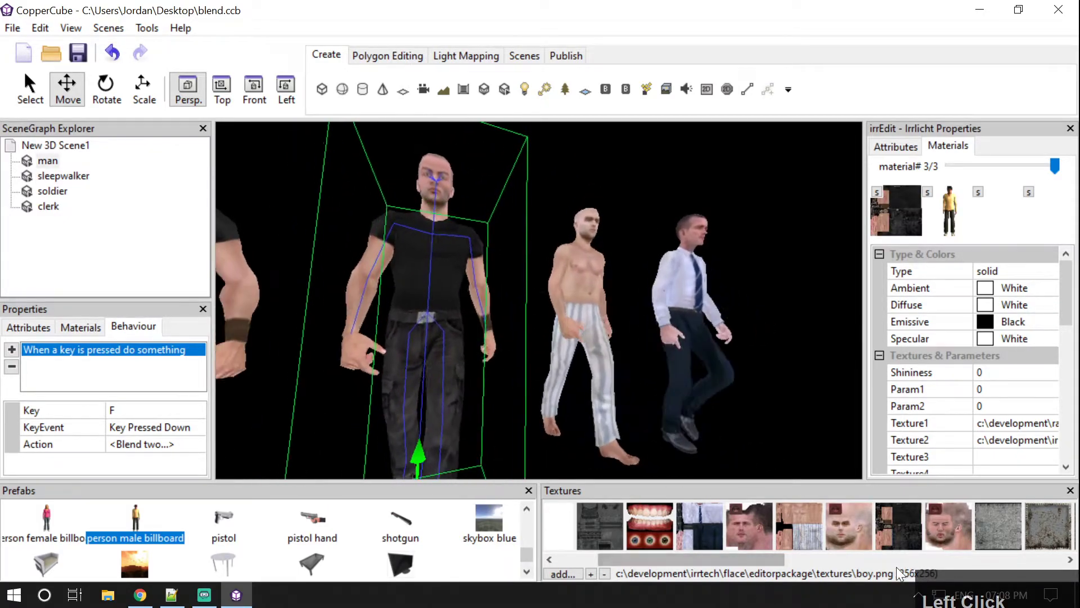
mouse_move(704, 565)
left_mouse_down()
mouse_move(818, 564)
mouse_move(724, 565)
left_mouse_up()
left_click(839, 526)
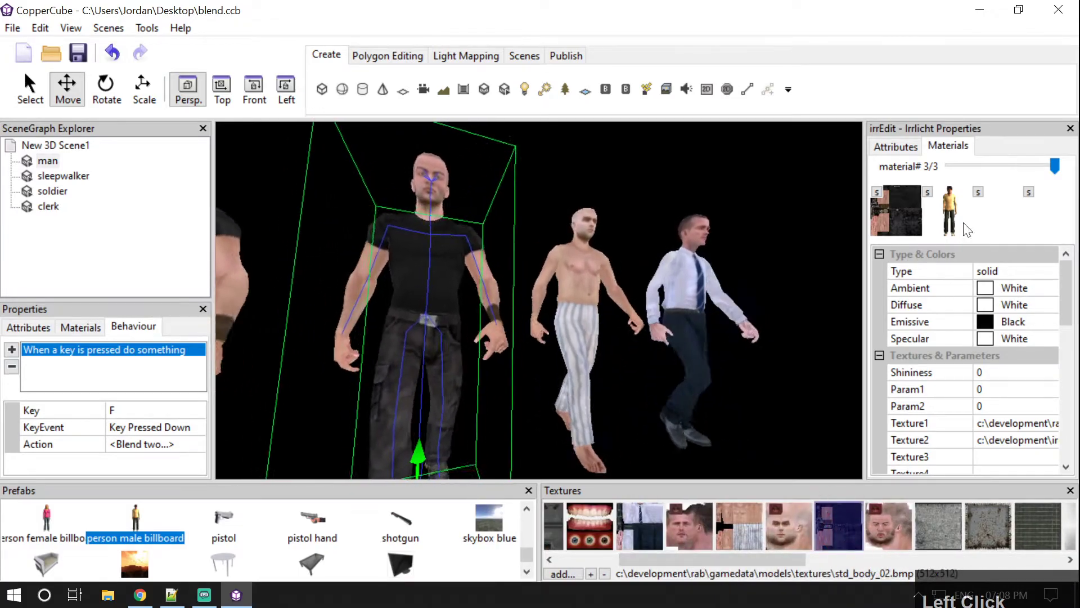
left_click(927, 192)
- Confirm the blend action's settings with Blend_Multiply checked
left_click(183, 444)
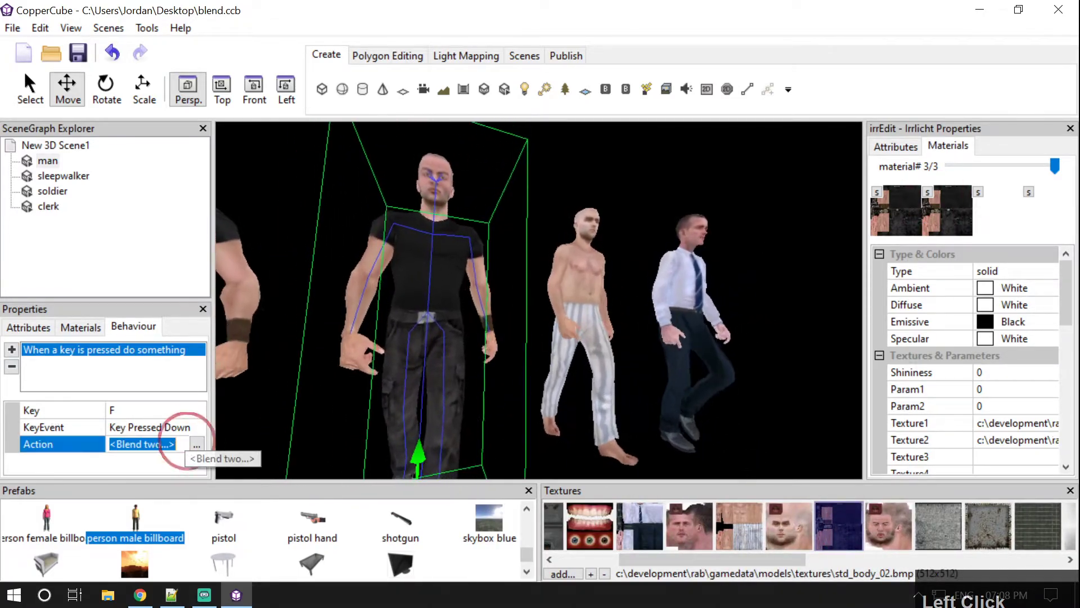
left_click(197, 444)
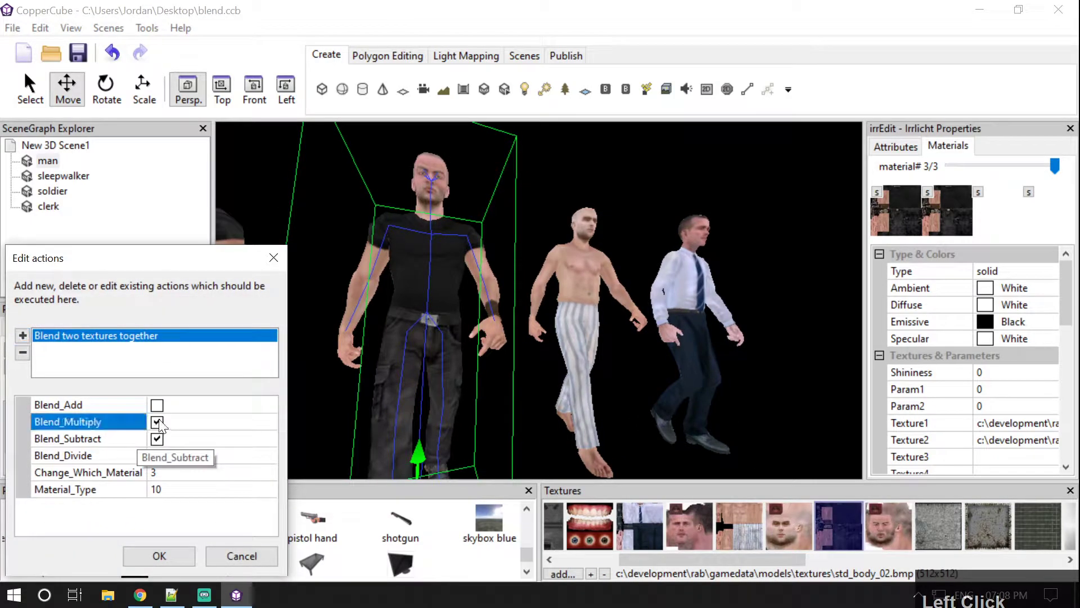
left_click(166, 555)
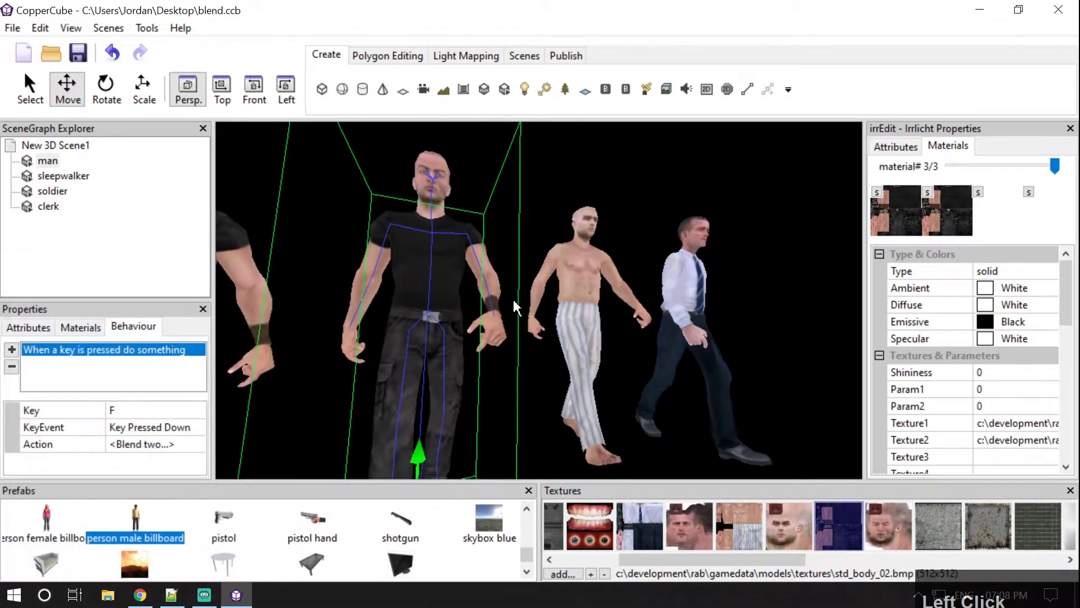
- Test-run with F10 and walk around with WASD to inspect the blended shirts, then exit
key("F10")
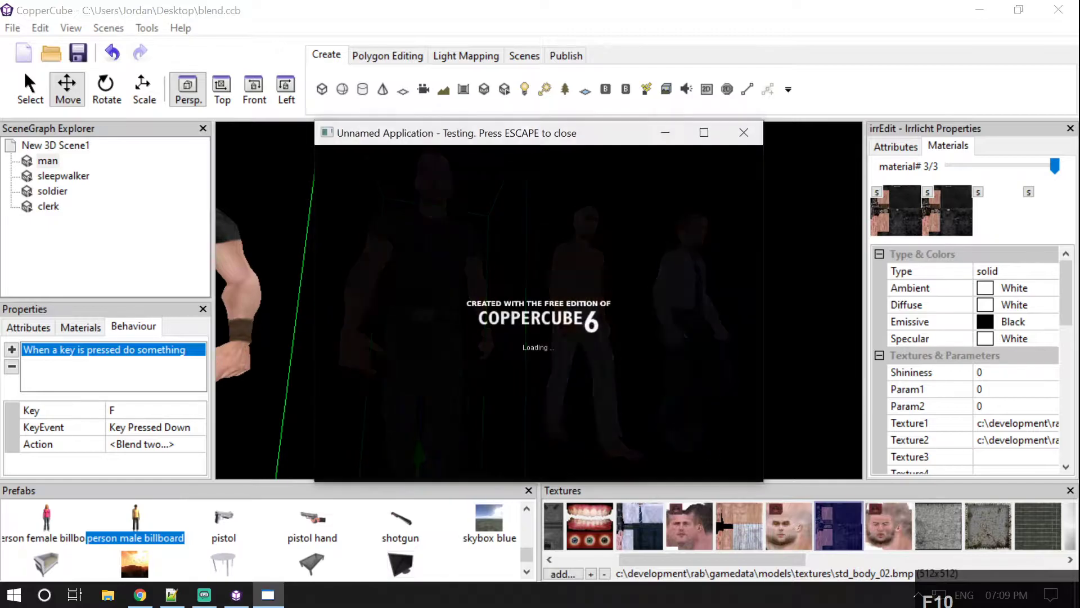
key("w")
key("s")
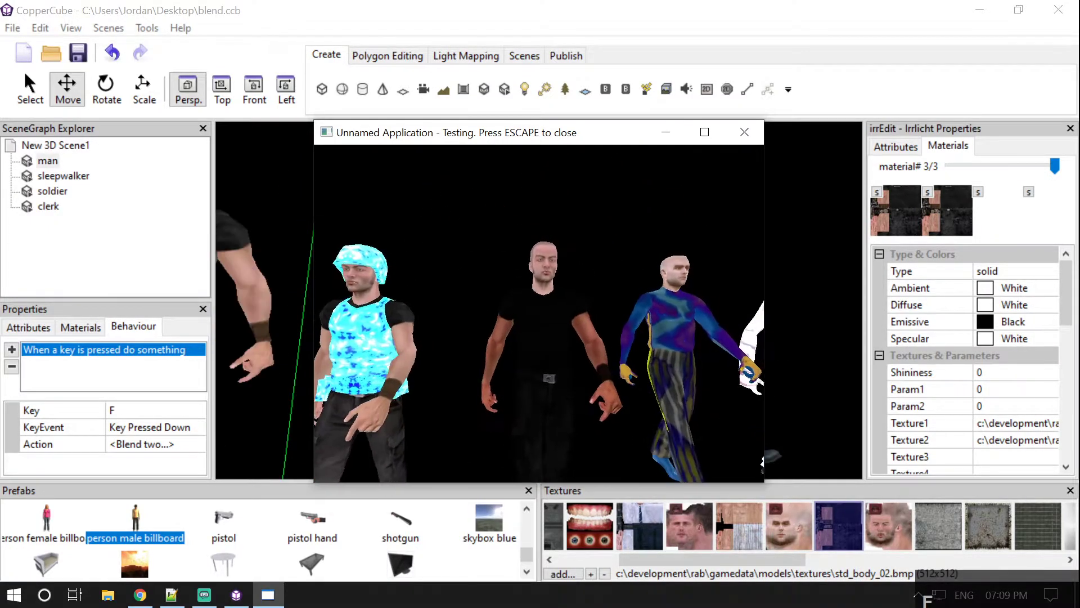
key("w")
key("s")
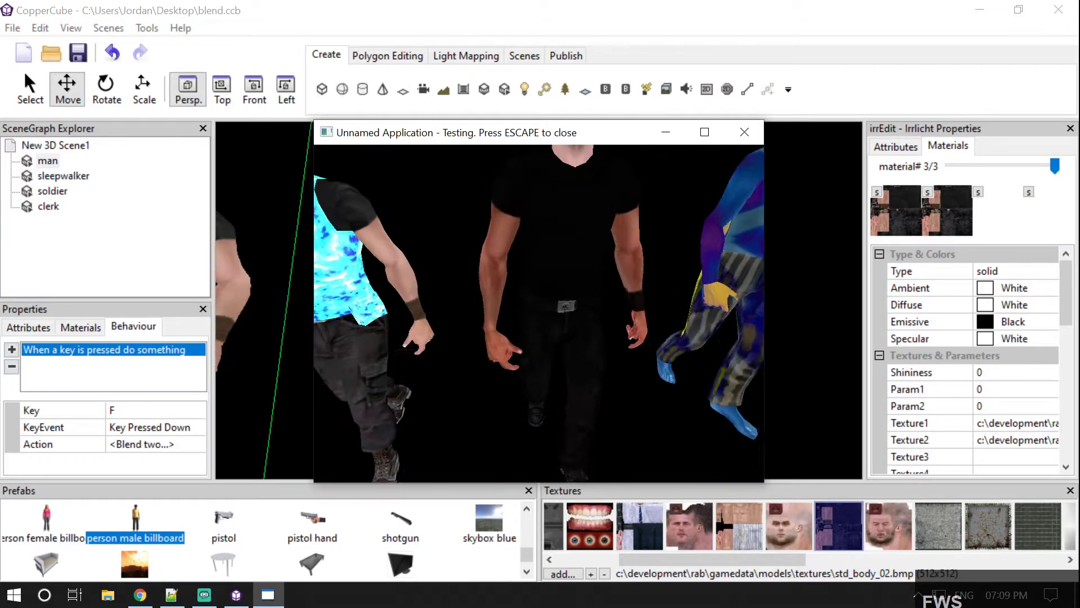
key("w")
key("s")
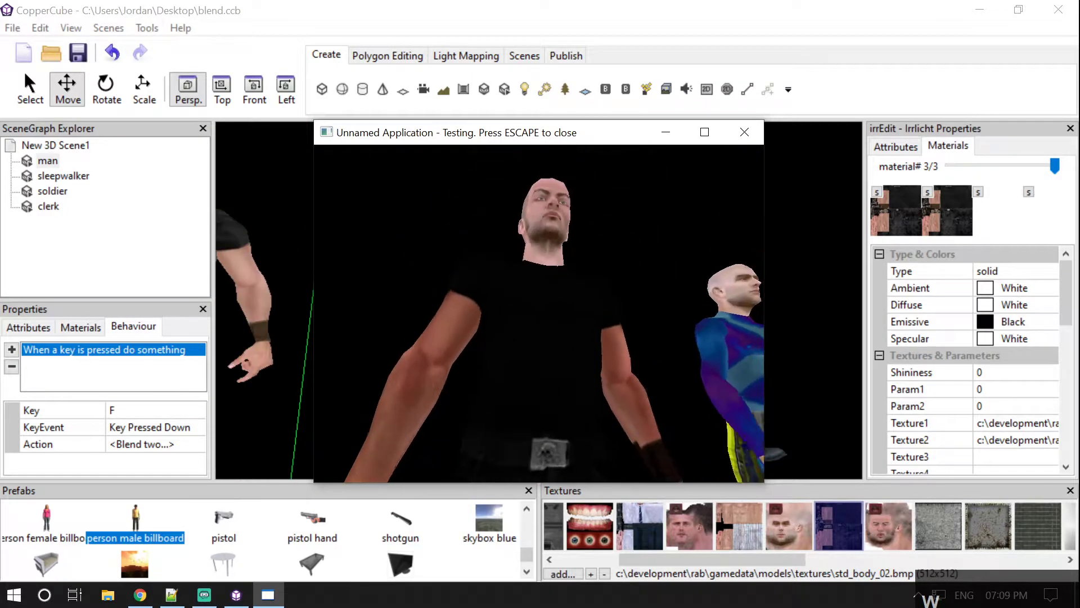
key("a")
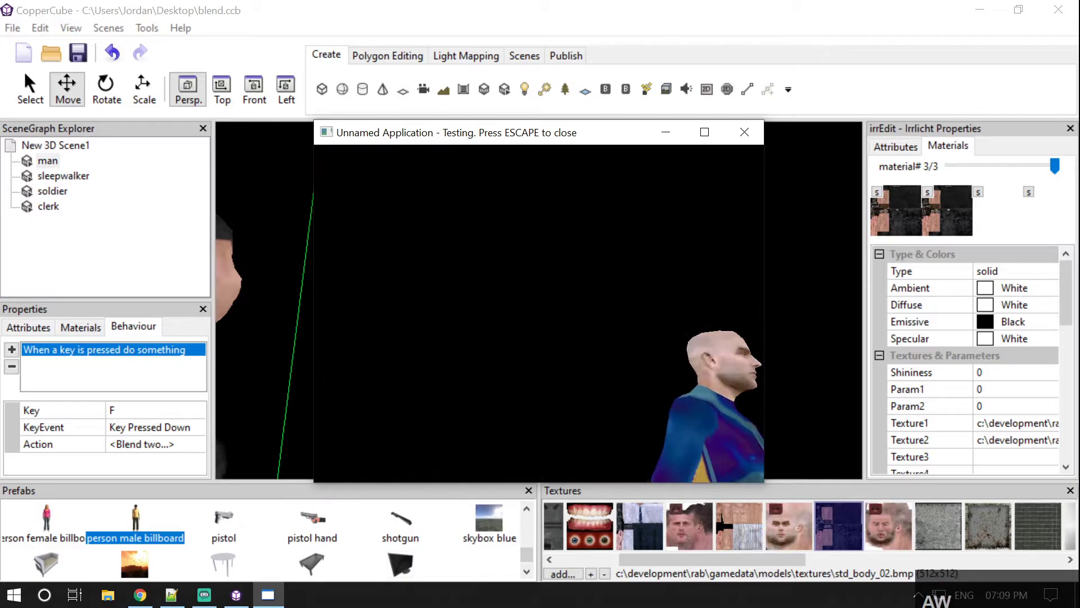
key("s")
key("a")
key("w")
key("s")
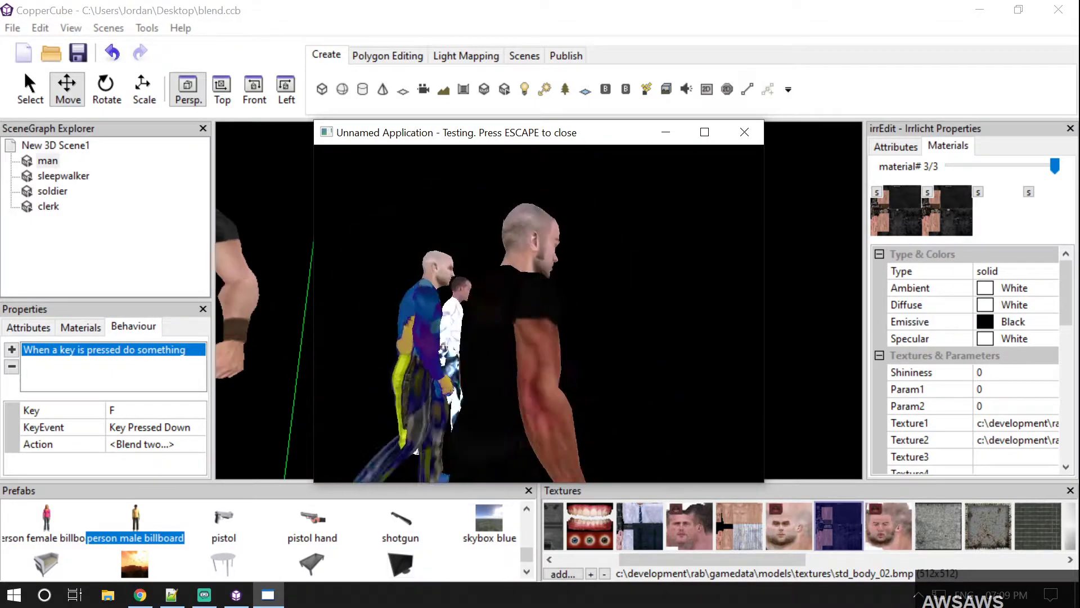
key("a")
key("w")
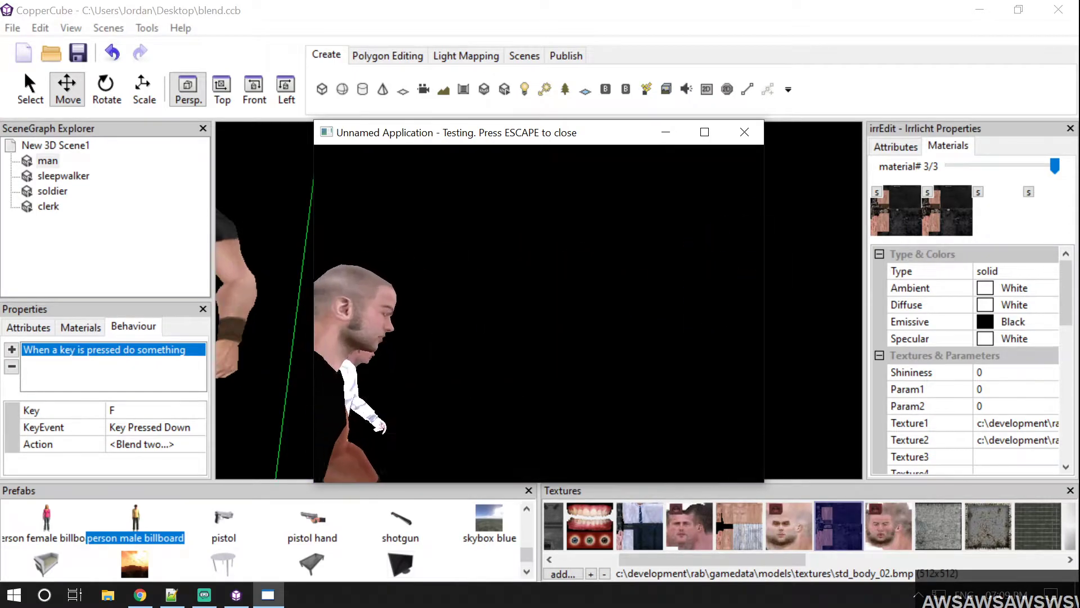
key("w")
key("s")
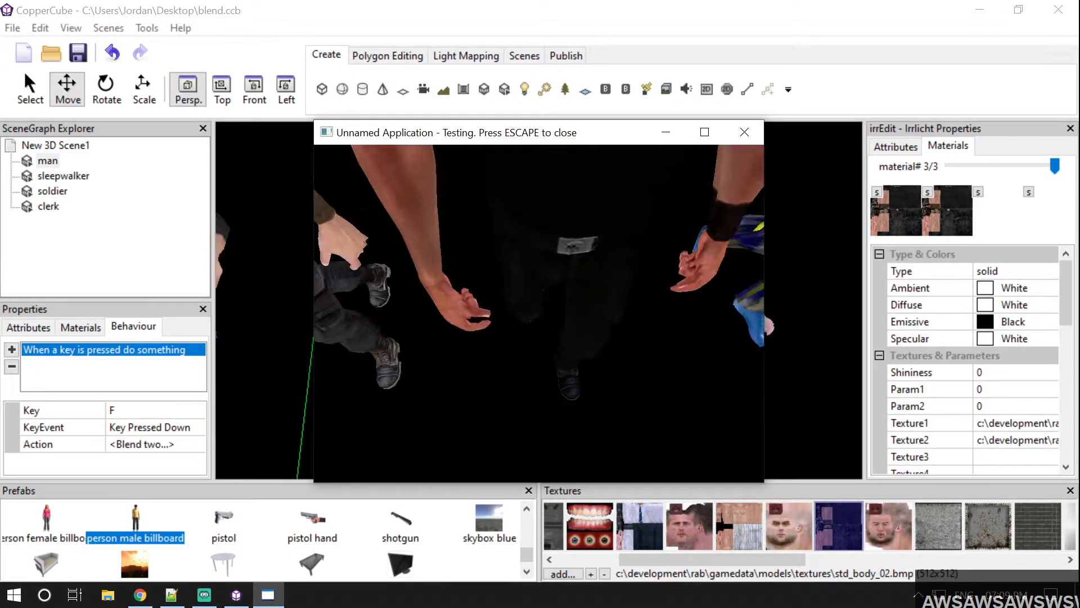
key("w")
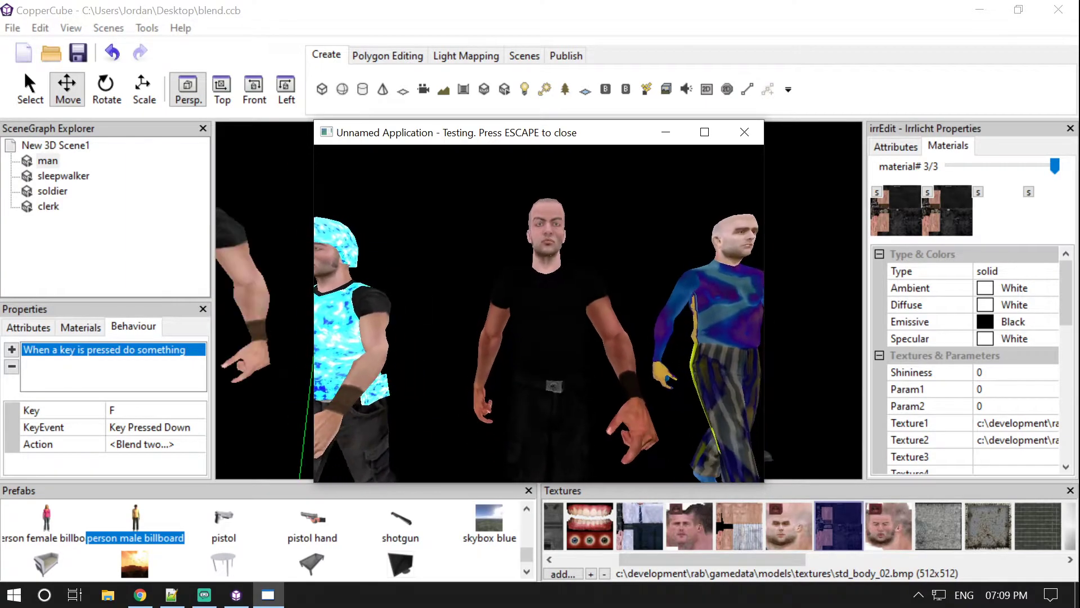
key("w")
key("s")
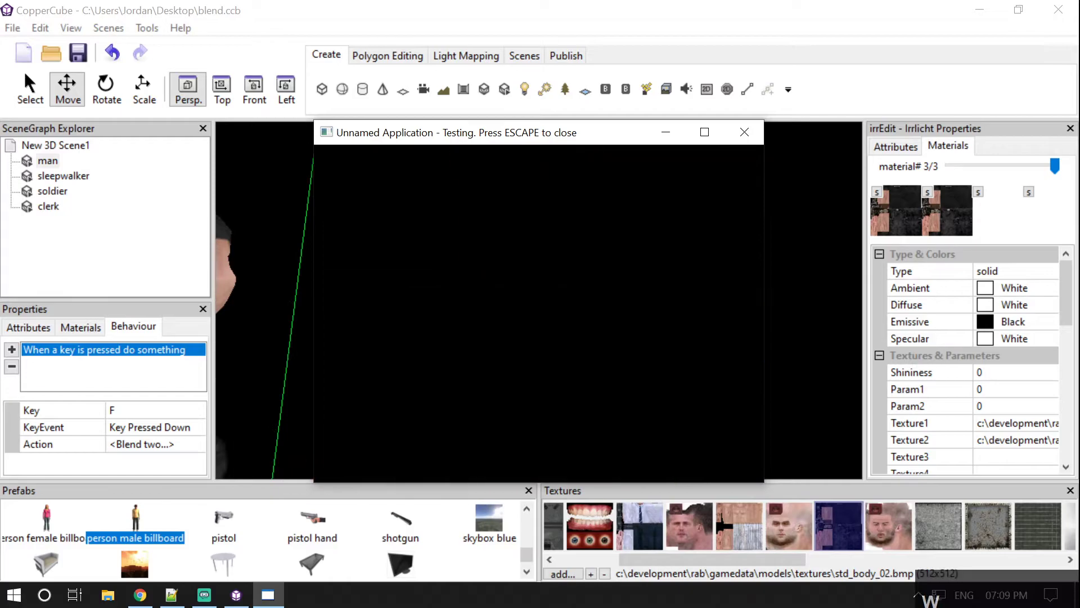
key("w")
key("w")
key("a")
key("w")
key("s")
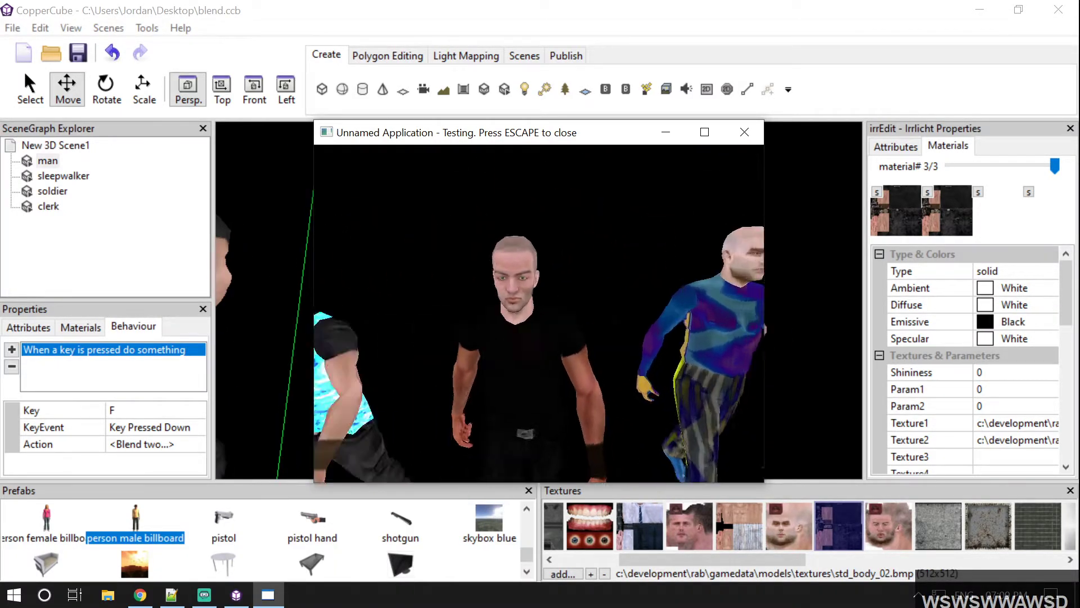
key("d")
key("w")
key("s")
key("d")
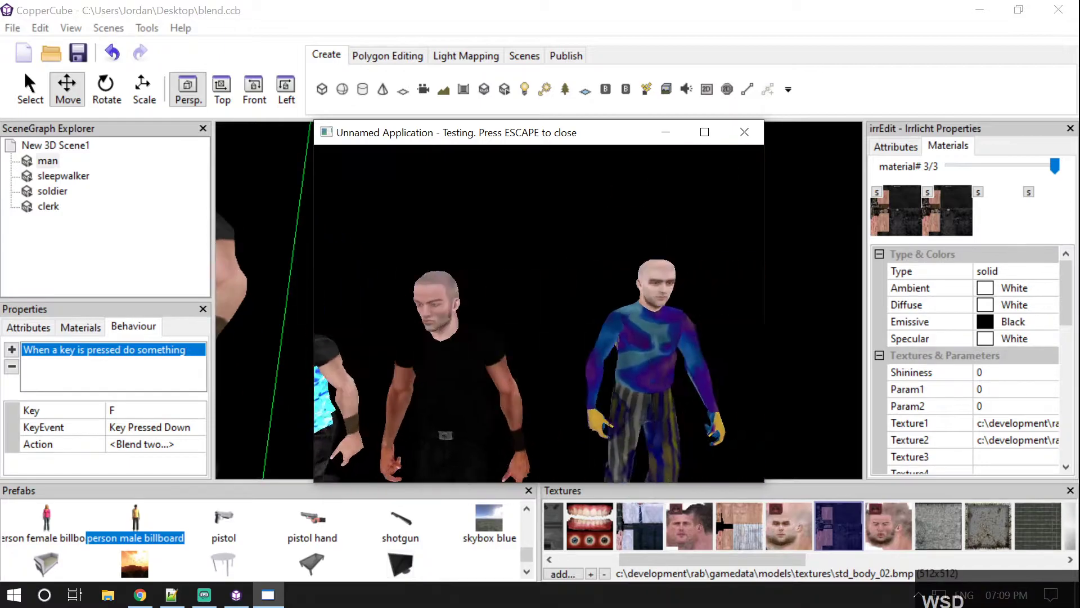
key("w")
key("a")
key("s")
key("w")
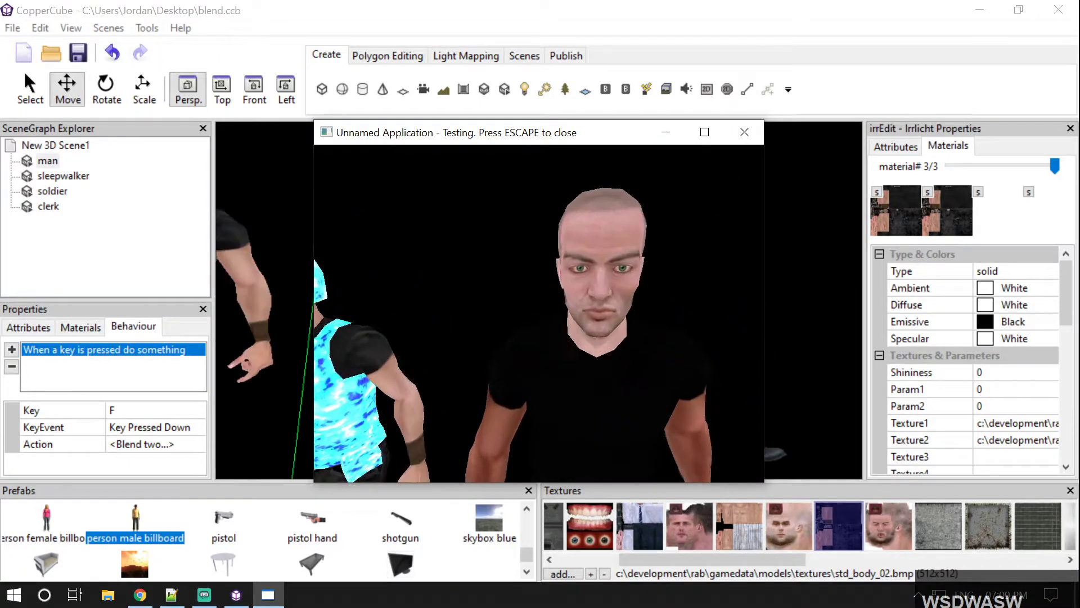
key("Escape")
- Orbit and zoom the viewport to centre the man, then minimize CopperCube to the desktop
left_click_drag(536, 309, 746, 220)
scroll(746, 220, "up", 5)
scroll(744, 216, "down", 5)
scroll(741, 208, "up", 2)
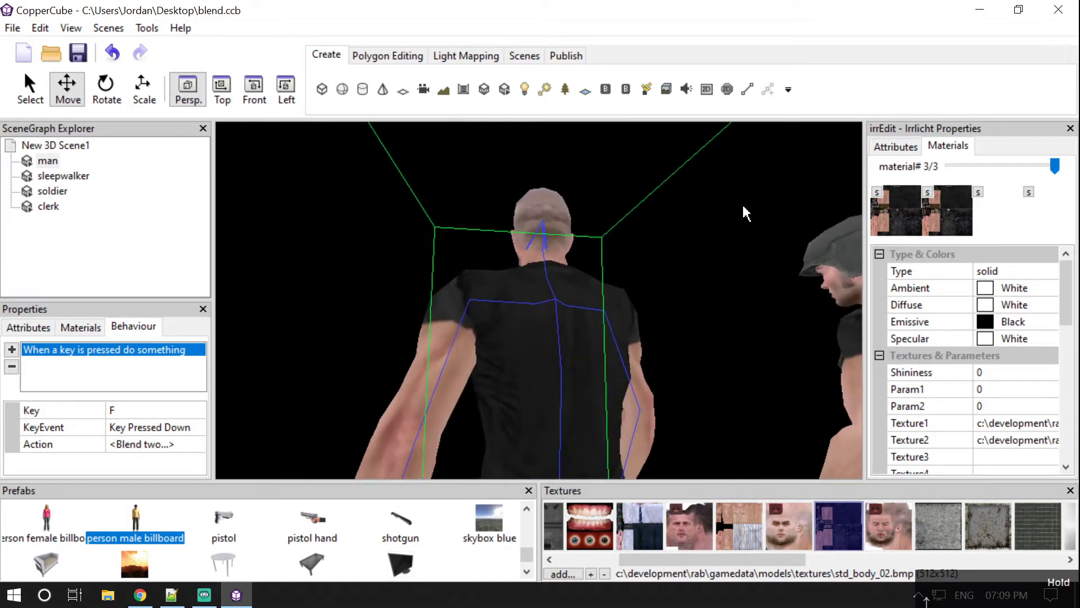
scroll(740, 219, "down", 3)
scroll(738, 226, "up", 1)
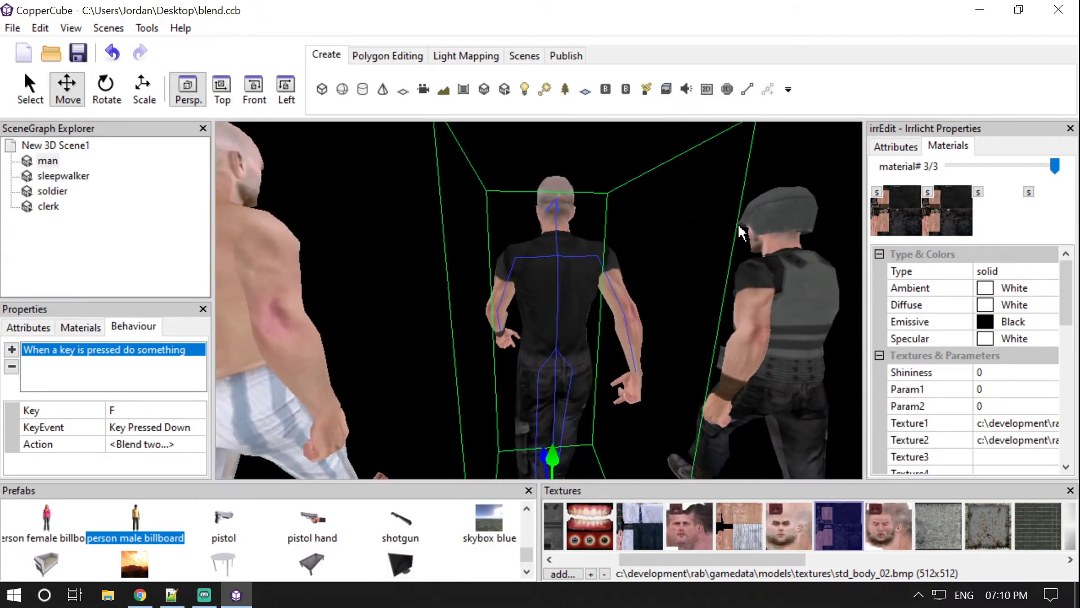
left_click(980, 11)
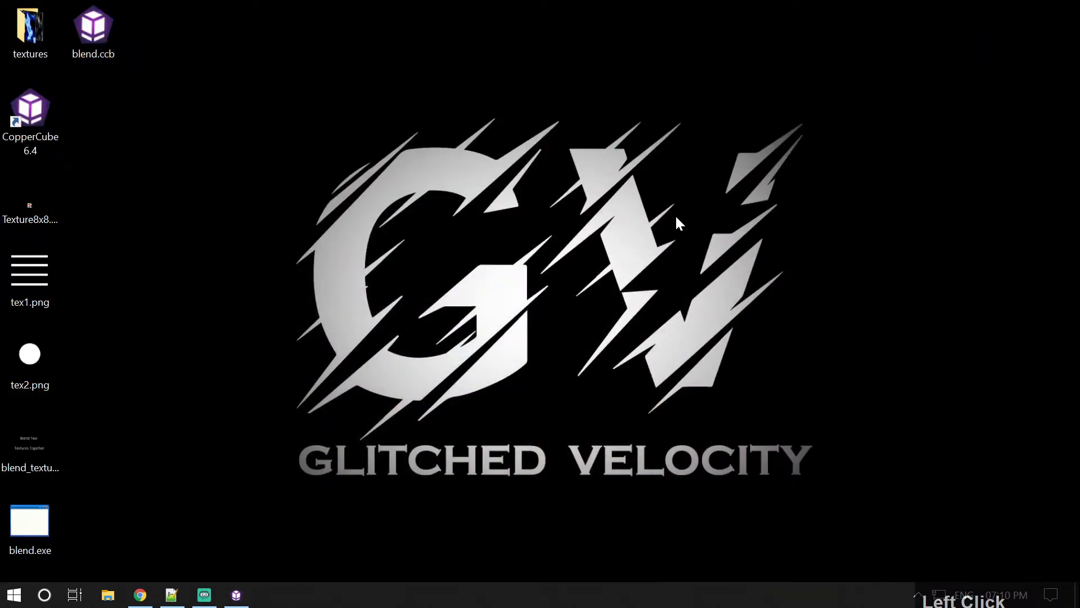